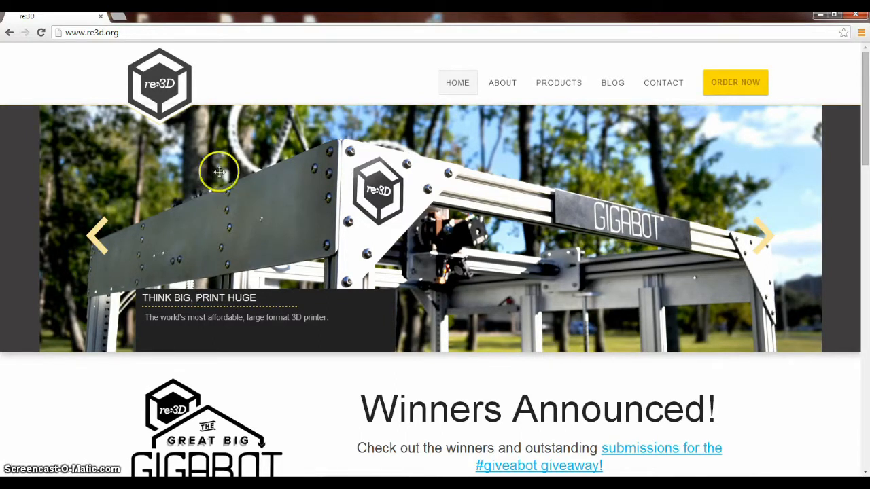
- Go to wiki.re3d.org and open its Quick Start Guide page
click(219, 33)
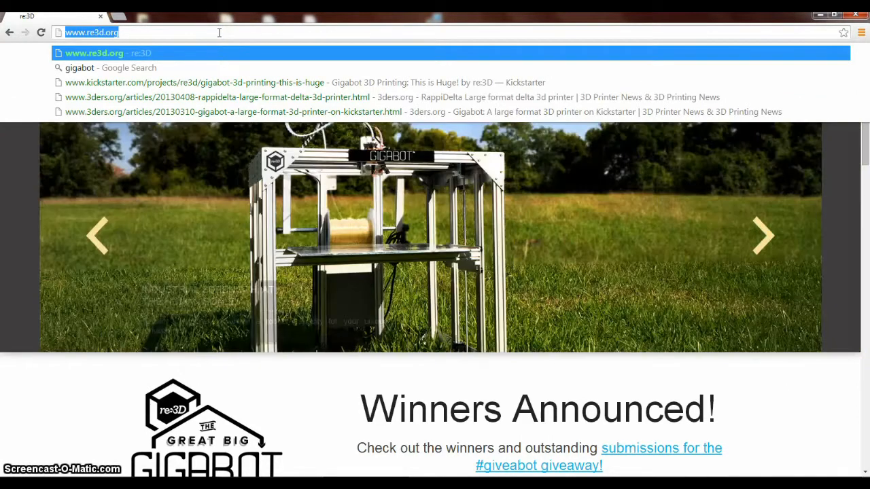
text(wiki)
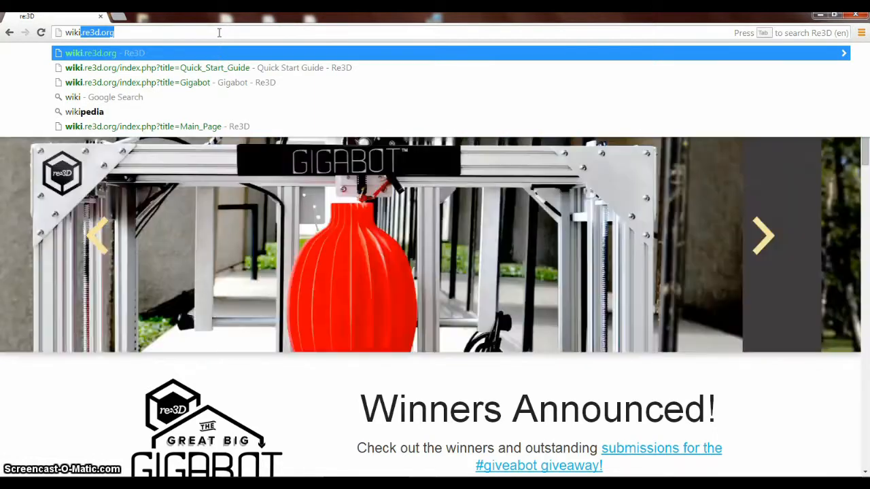
click(218, 32)
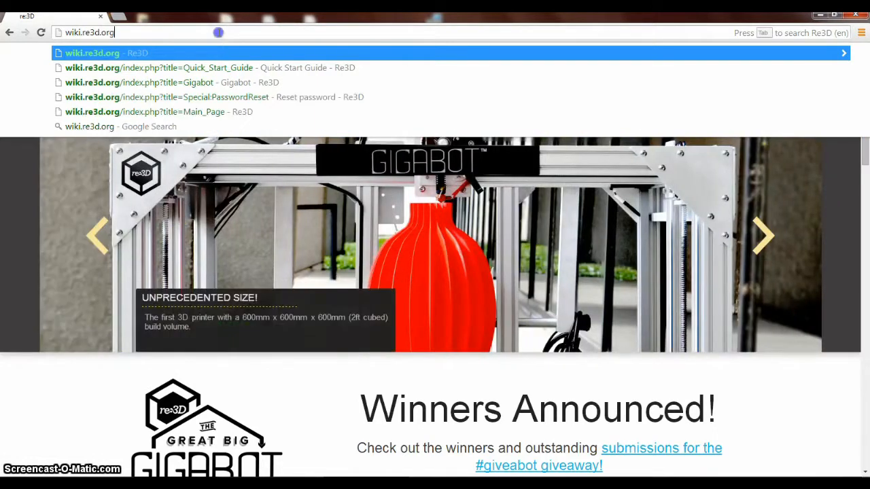
key(Return)
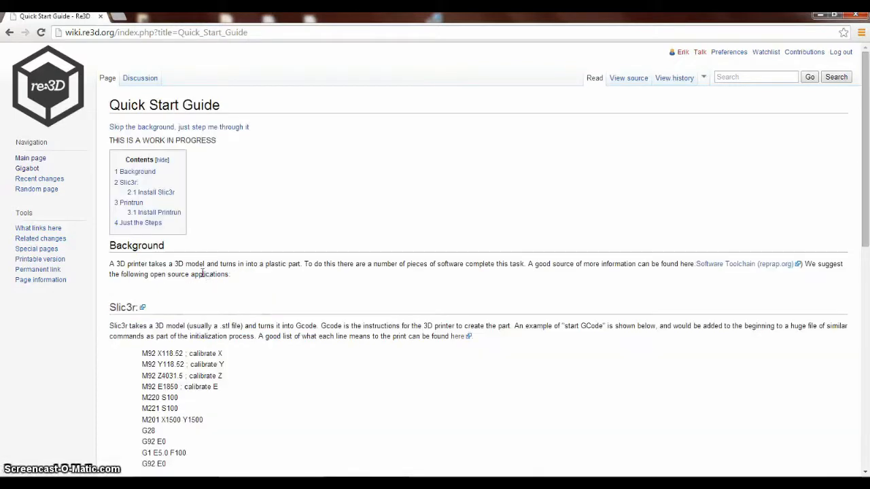
- Read through the Quick Start Guide, covering the Background, Slic3r, Printrun and Just the Steps sections
click(208, 274)
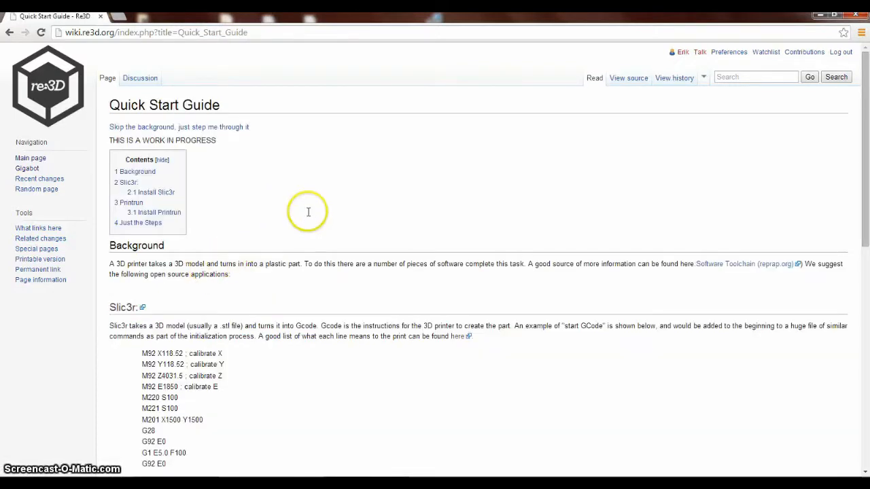
scroll(310, 212, down, 3)
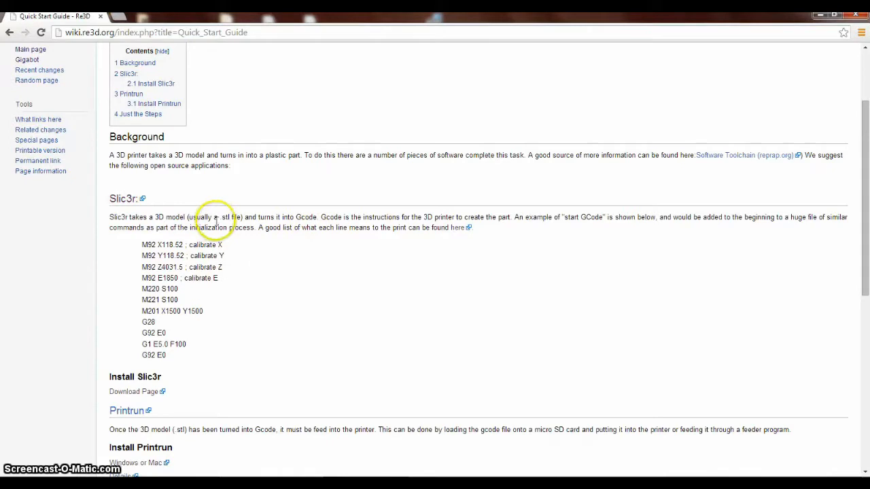
scroll(288, 229, down, 1)
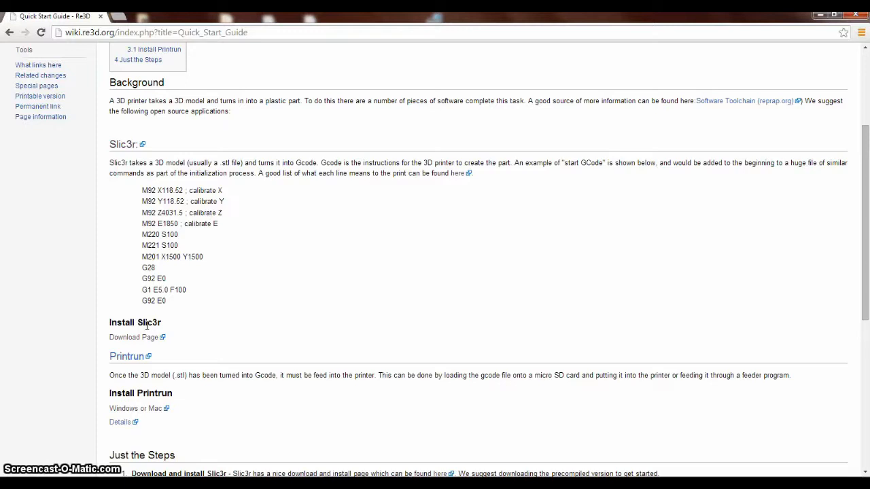
scroll(156, 306, down, 3)
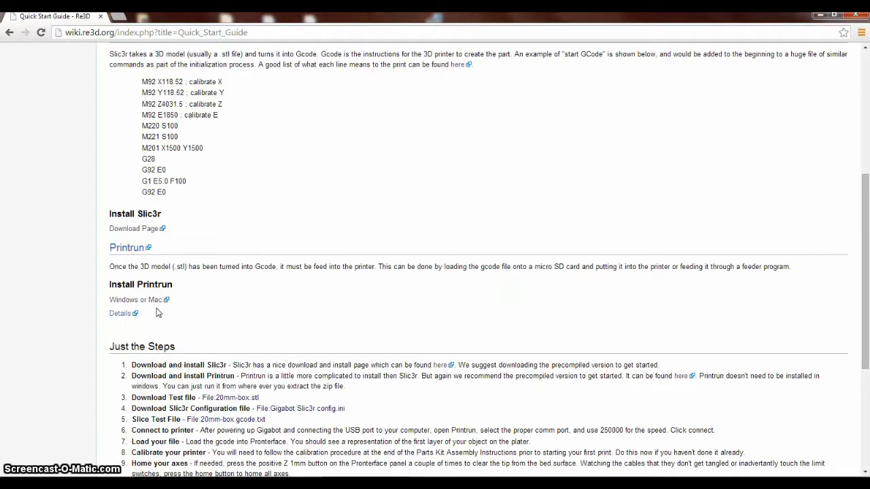
click(156, 313)
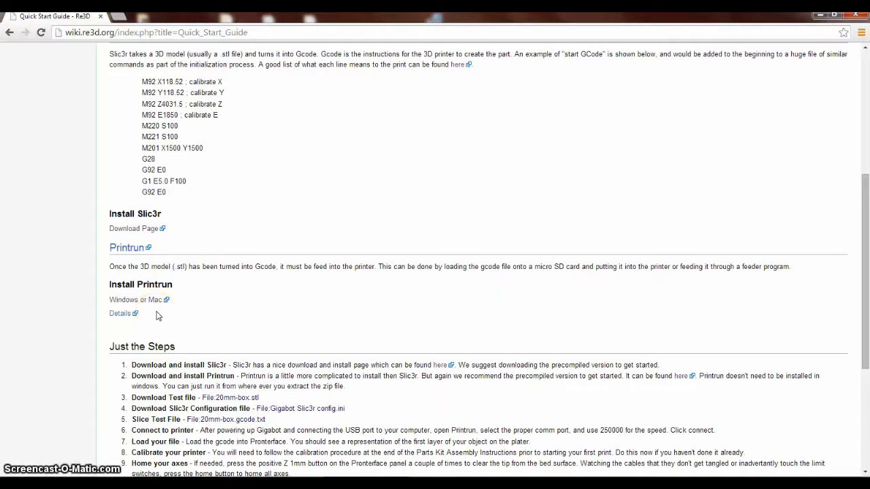
click(180, 310)
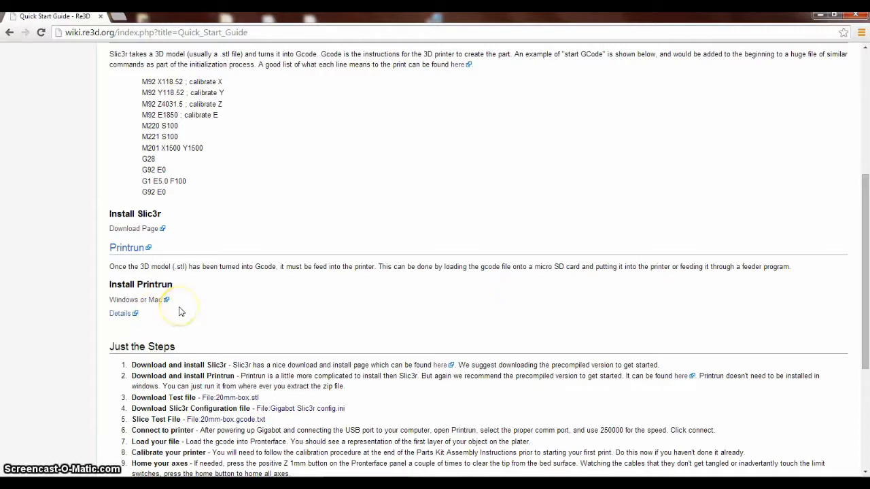
scroll(229, 311, down, 3)
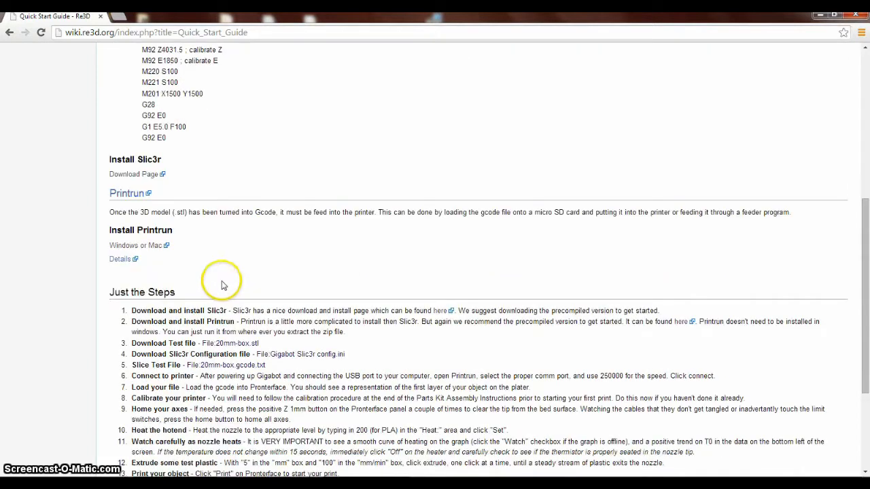
drag(110, 131, 323, 365)
click(364, 392)
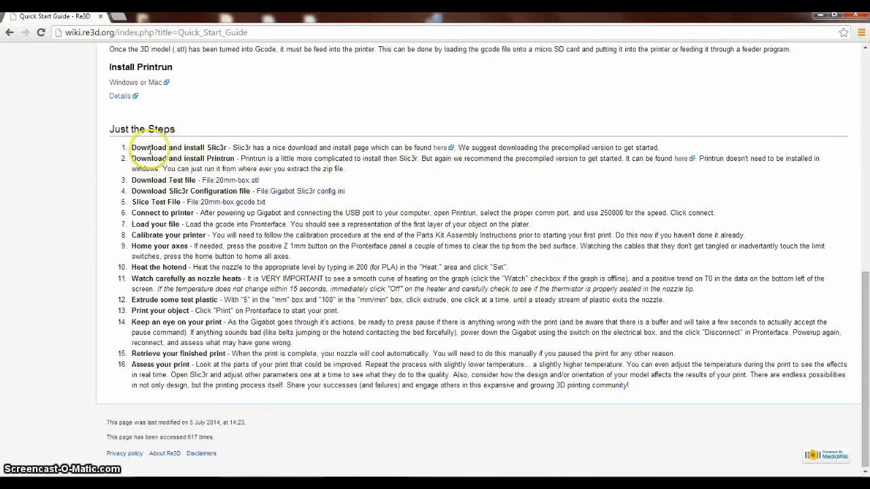
- Follow the guide's first step to the Slic3r download page and open the precompiled Windows packages
drag(134, 148, 234, 147)
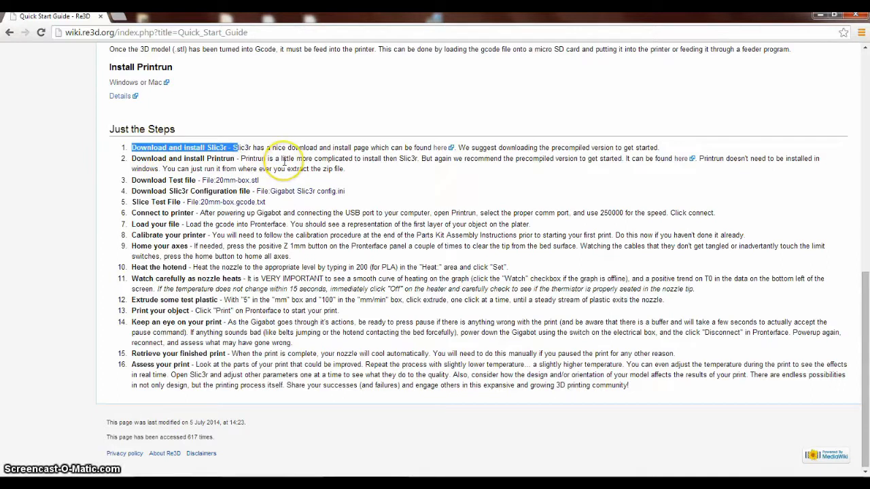
click(443, 149)
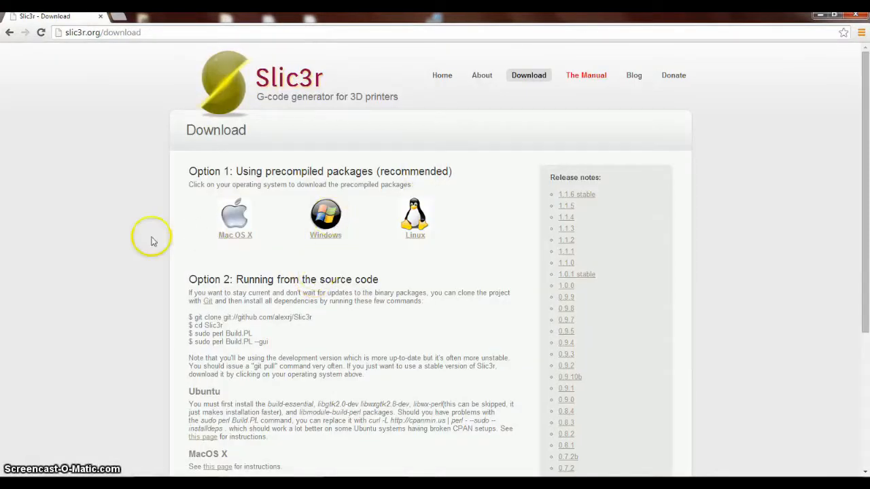
click(338, 239)
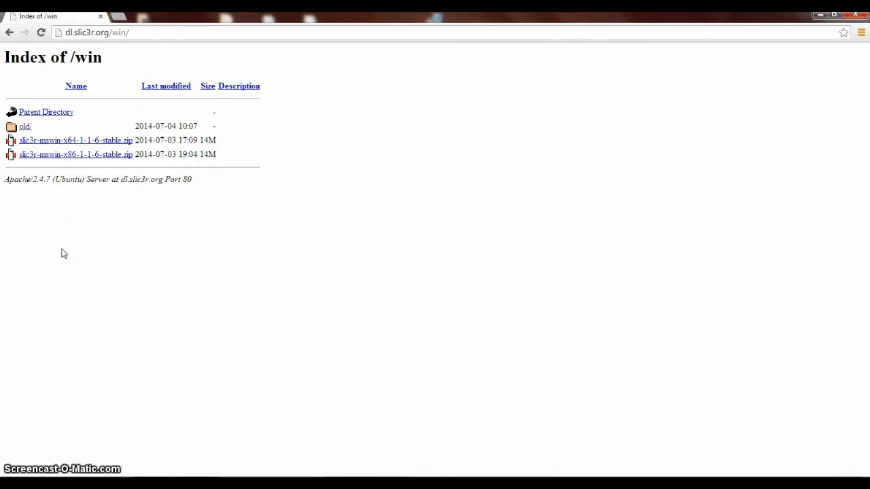
- Check the computer's system type in the Windows system information and close that window
key(super)
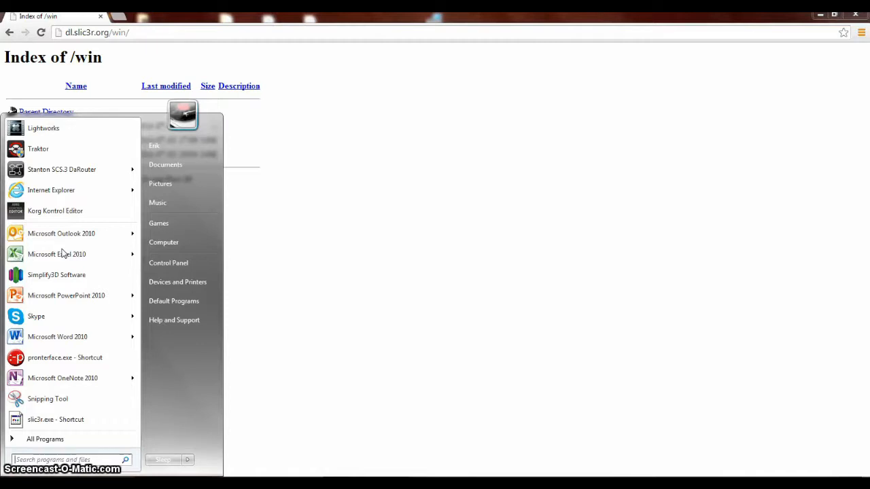
text(system)
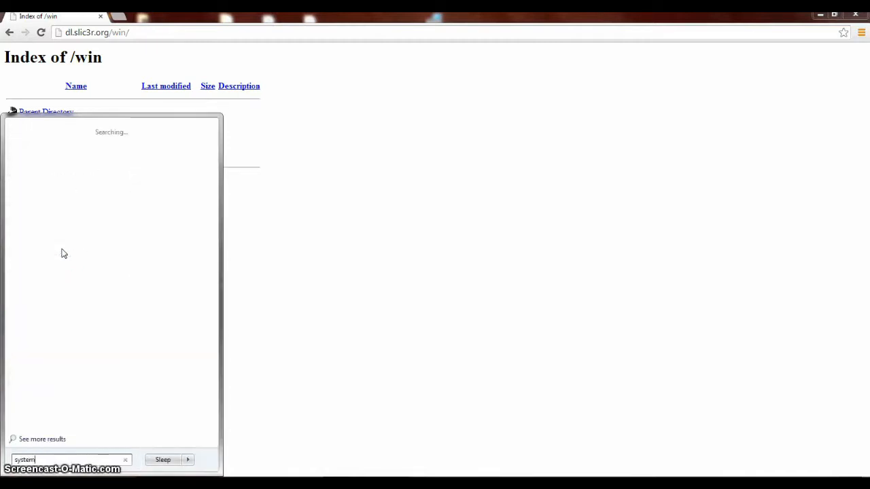
click(38, 197)
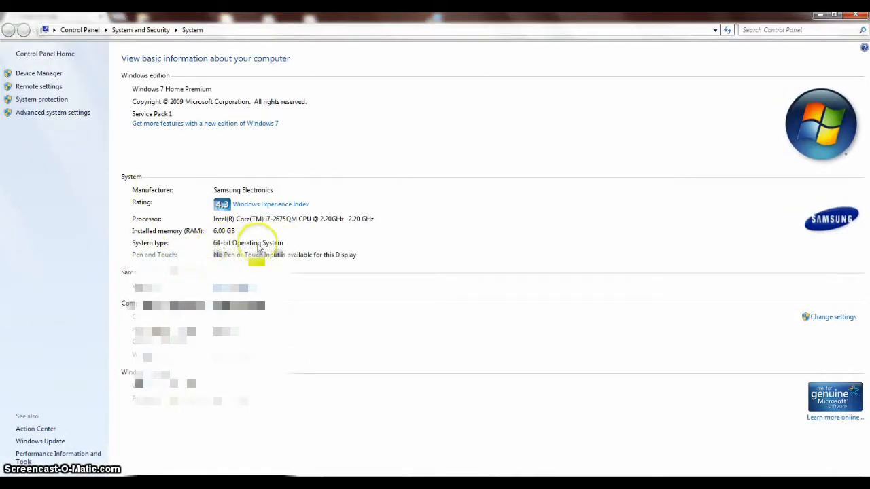
click(855, 15)
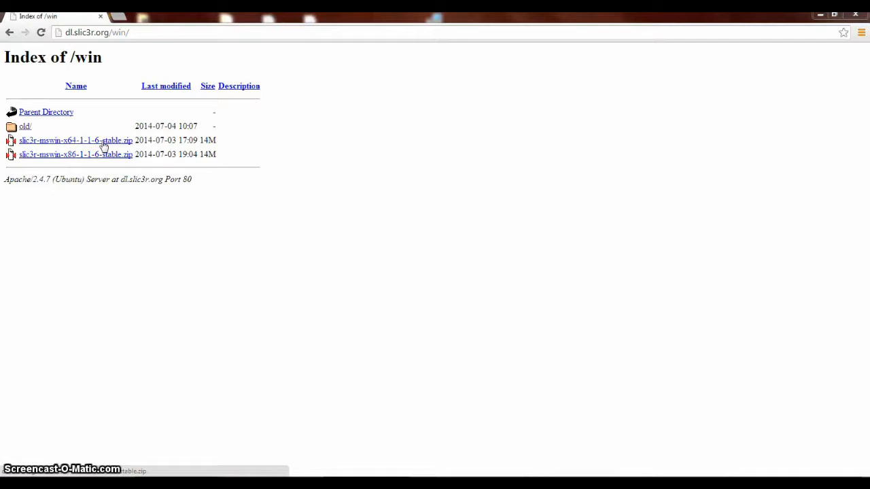
- Start downloading the 64-bit package slic3r-mswin-x64-1-1-6-stable.zip and cancel the transfer
click(104, 142)
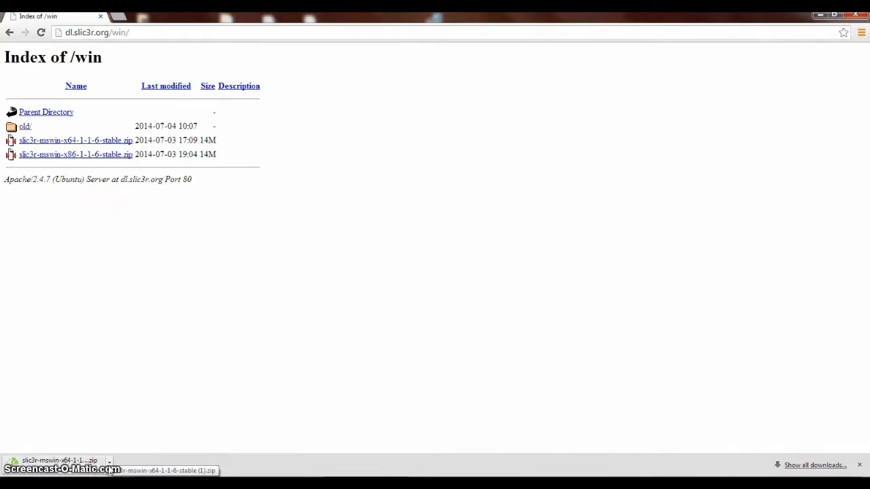
click(109, 464)
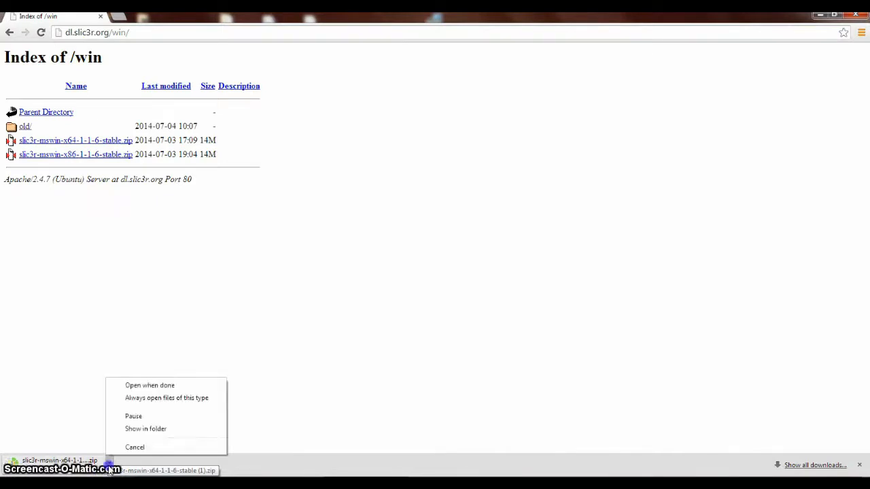
click(131, 445)
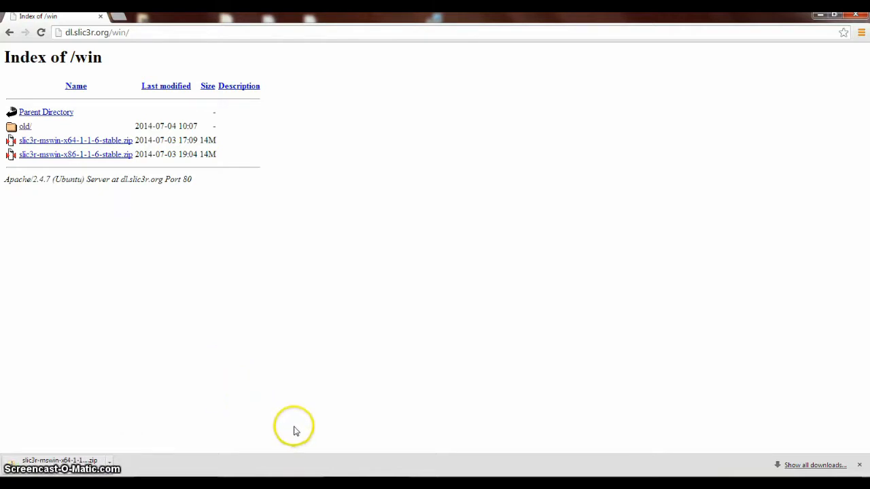
- Switch to Windows Explorer, open slic3r-mswin-x64-1-1-6-stable.zip from the Downloads library, and minimize the browser to expose the desktop
key(super+e)
click(106, 182)
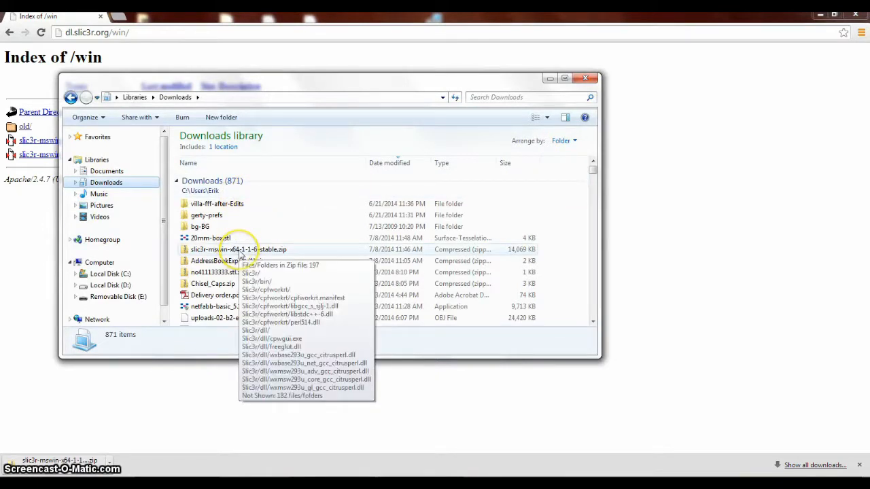
double_click(251, 250)
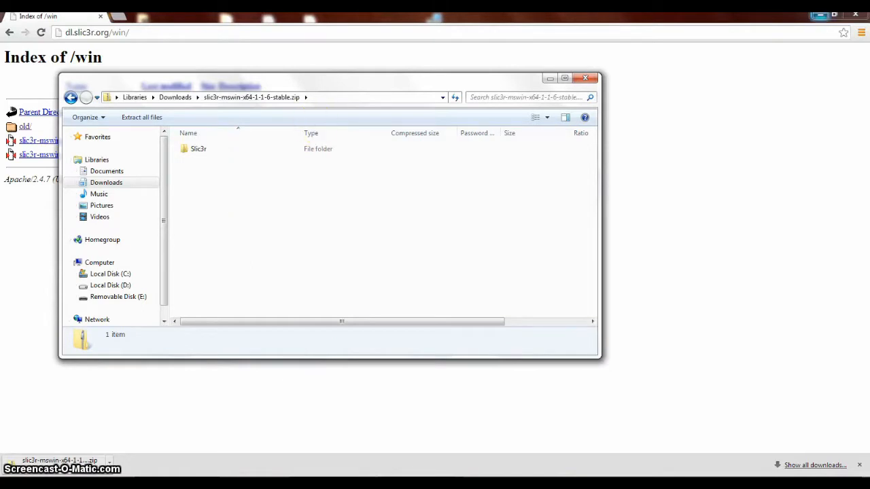
click(821, 15)
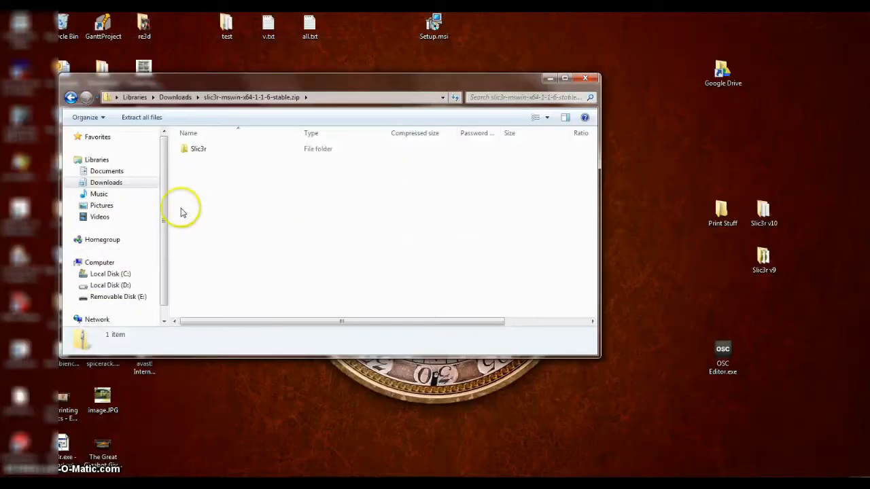
click(199, 148)
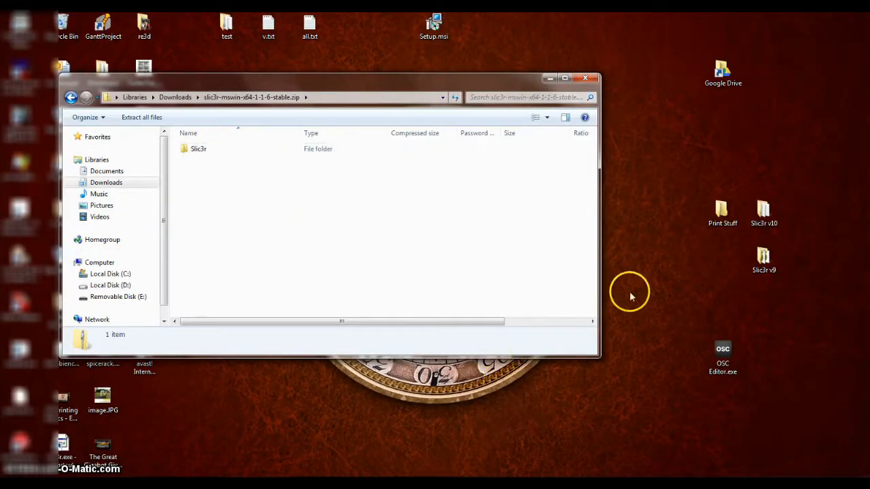
- Create a desktop folder named "slic3r video" and copy the Slic3r folder from the open archive into it
right_click(641, 114)
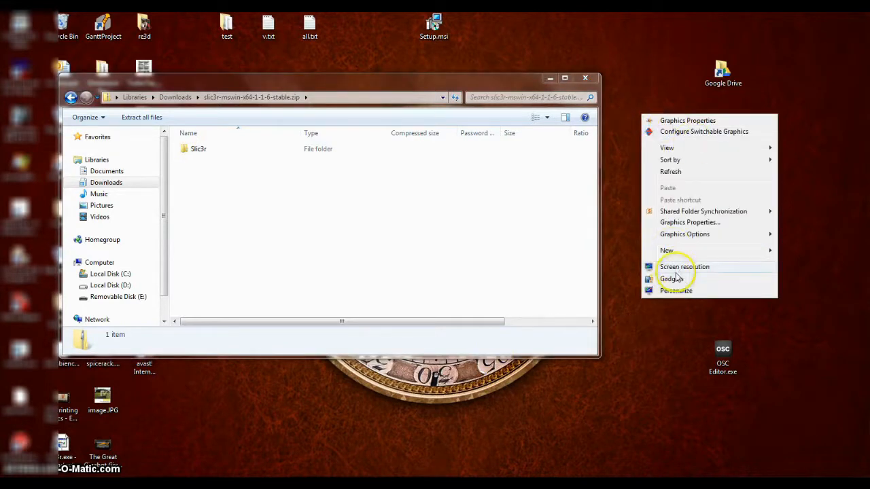
mouse_move(679, 251)
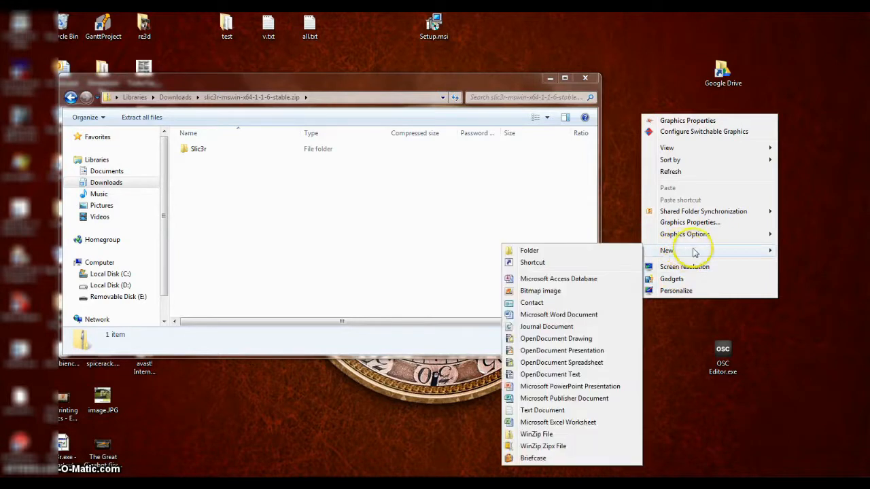
click(606, 252)
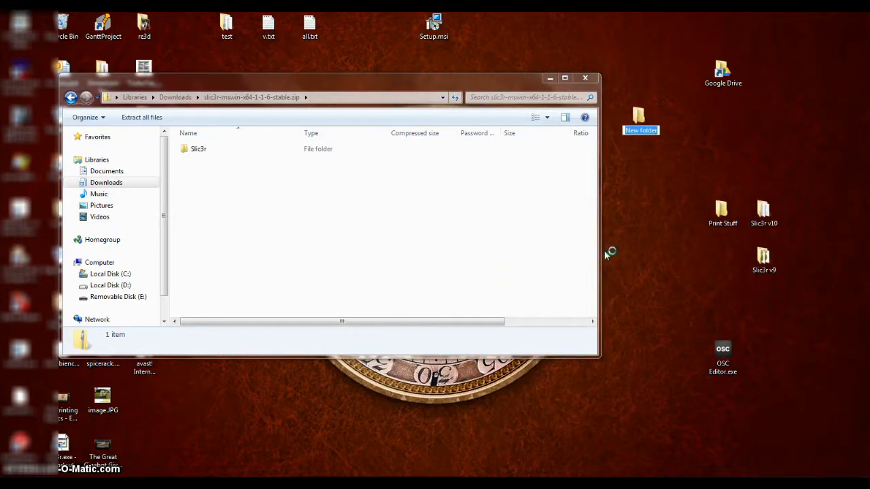
text(slic3r)
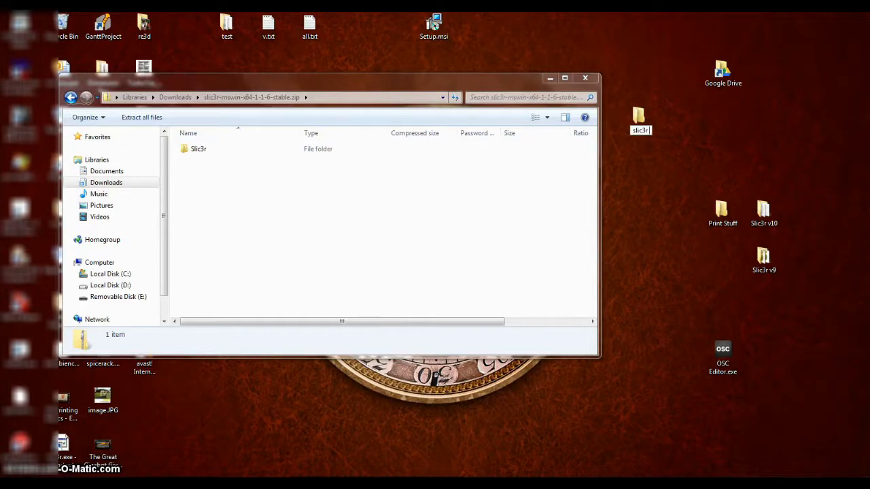
text( video)
key(Return)
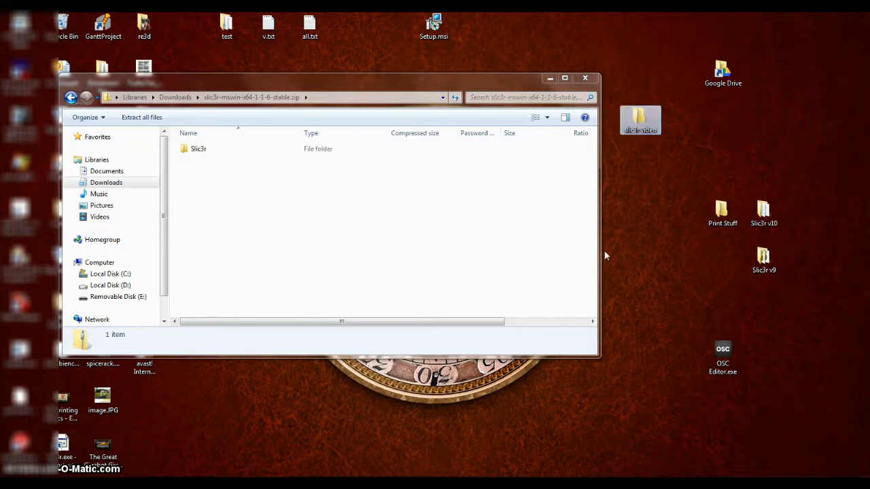
click(197, 148)
drag(688, 98, 641, 125)
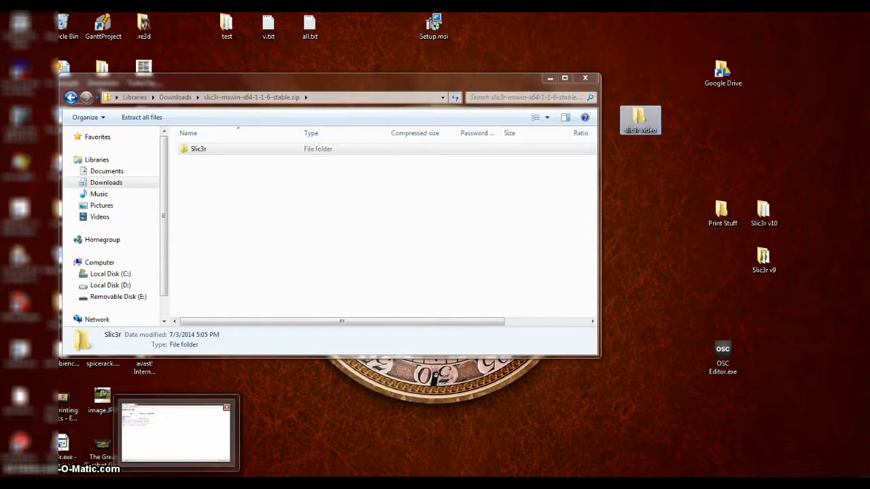
- Switch back to Chrome and return to the Quick Start Guide's Just the Steps section
click(176, 485)
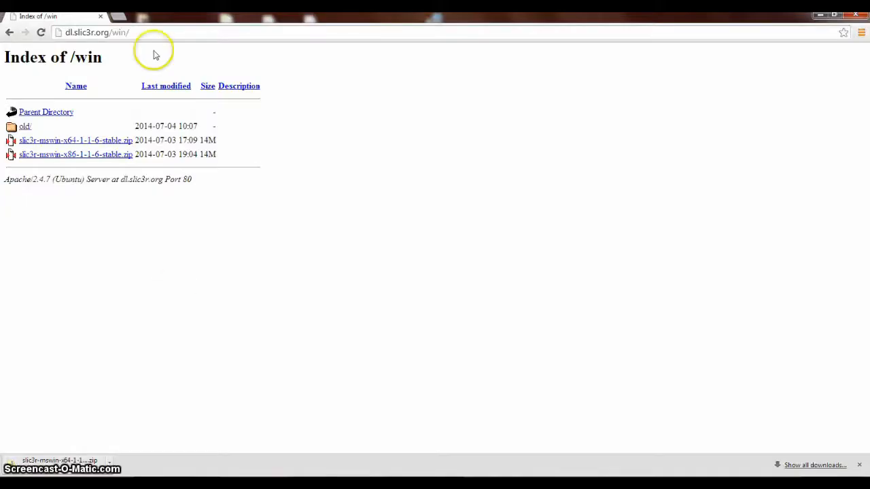
click(9, 32)
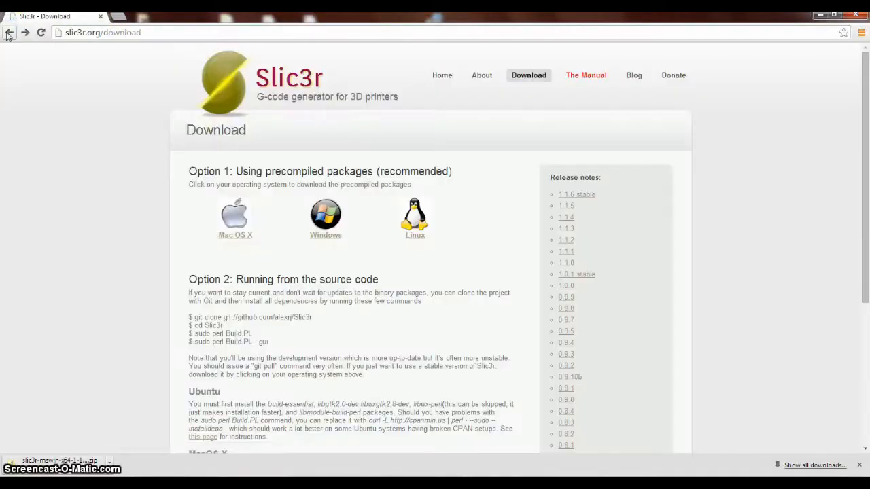
click(9, 33)
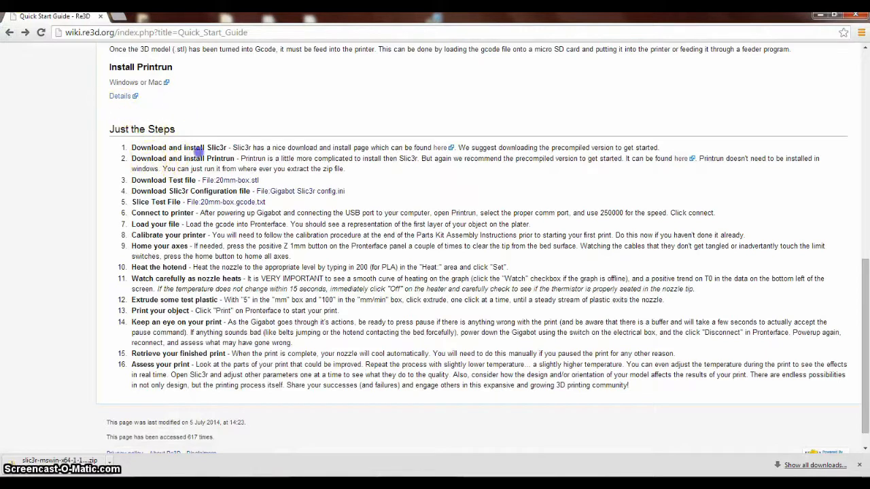
- Start downloading Printrun-Win-Slic3r-10Mar2014.zip from the guide's Printrun download page and cancel the transfer
drag(147, 158, 253, 155)
drag(314, 156, 380, 158)
click(372, 171)
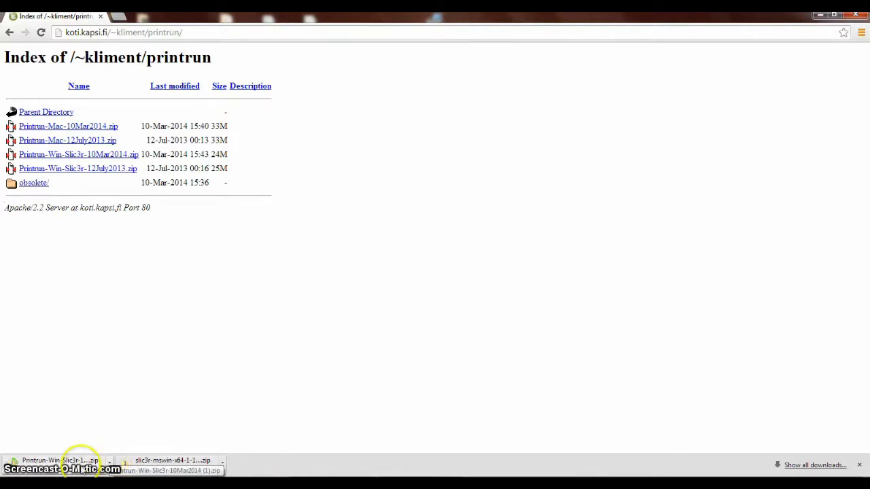
click(110, 462)
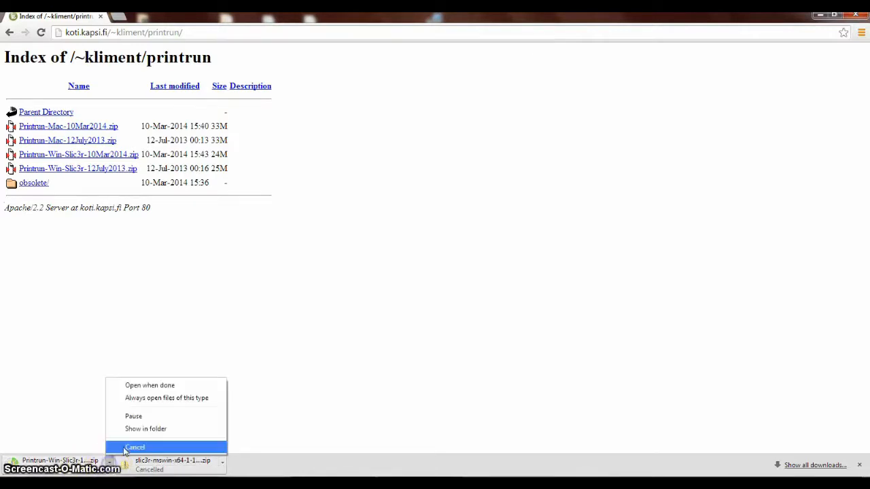
click(123, 447)
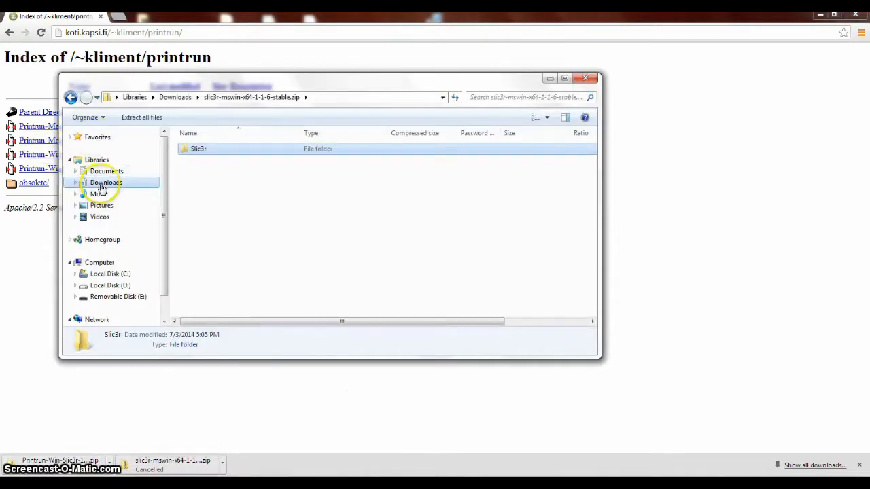
- In Windows Explorer, search the Downloads library for "printrun" and open the inner folder of Printrun-Win-Slic3r-10Mar2014.zip
click(102, 184)
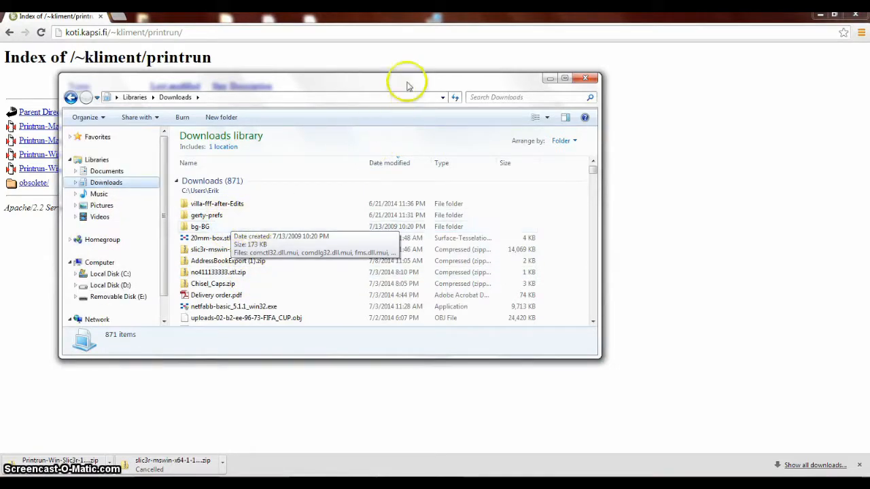
click(469, 97)
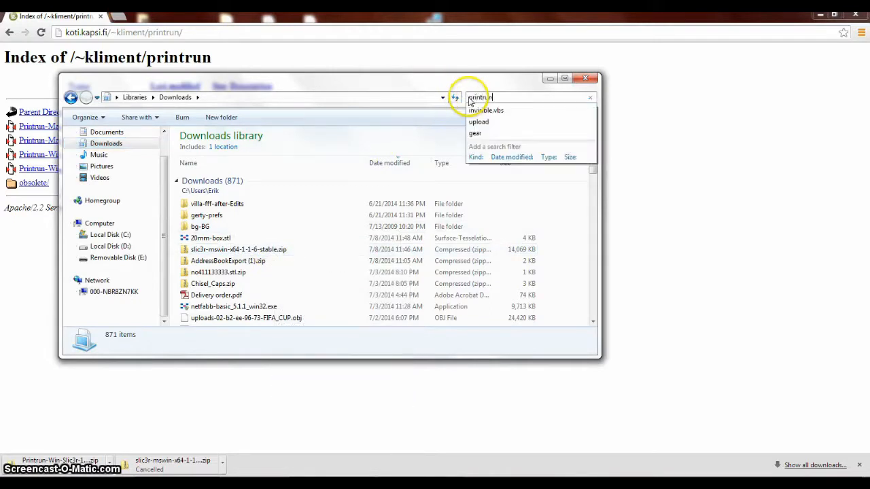
text(printrun)
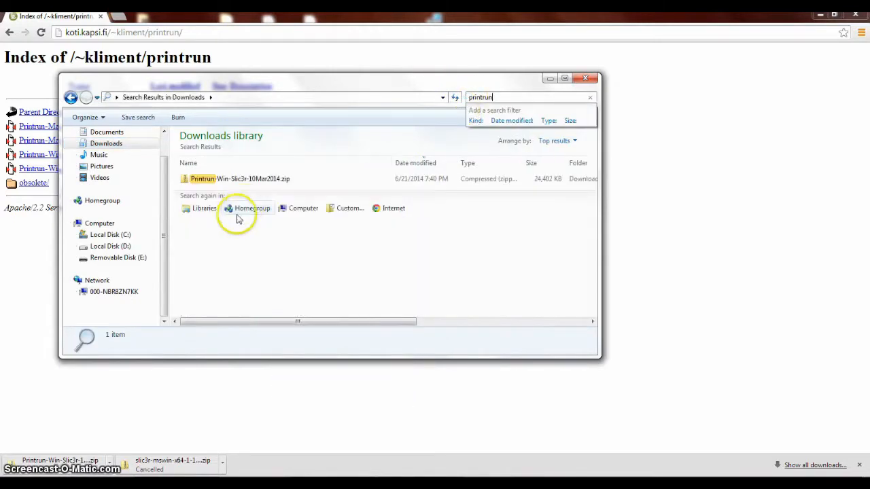
click(246, 181)
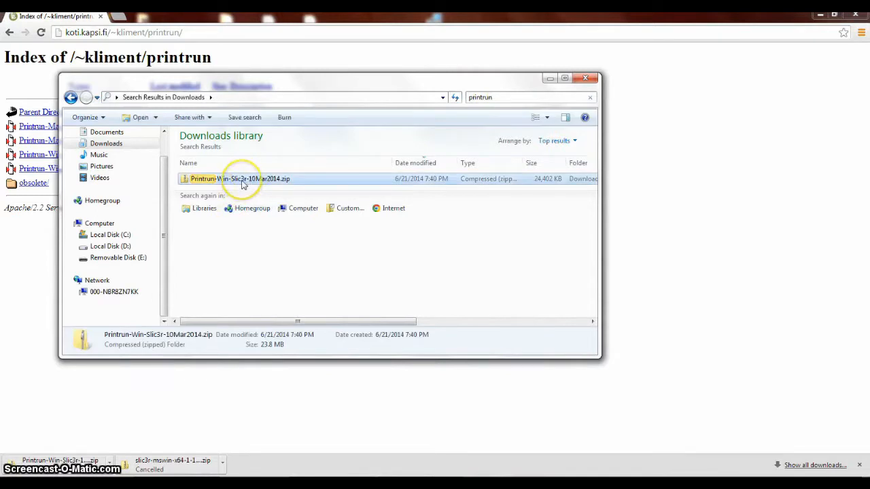
double_click(243, 181)
double_click(252, 149)
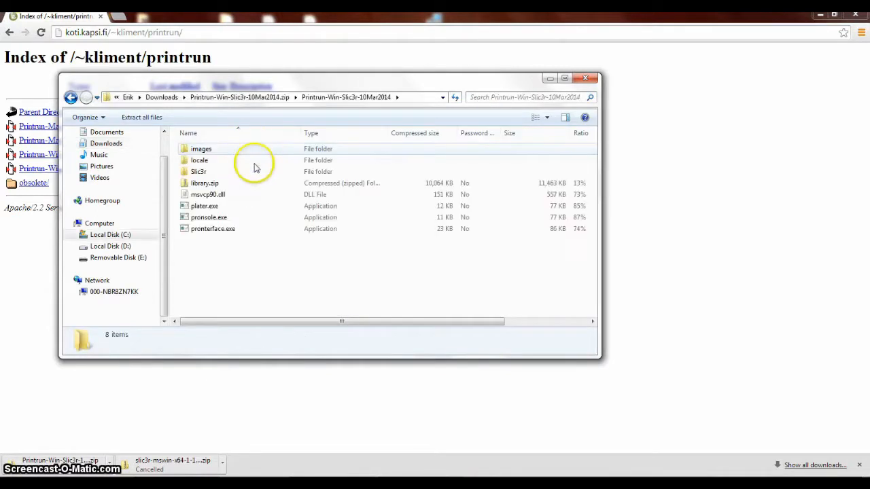
- Copy all files and folders from the Printrun archive into the desktop's "slic3r video" folder, skipping the existing Slic3r folder
drag(269, 275, 170, 189)
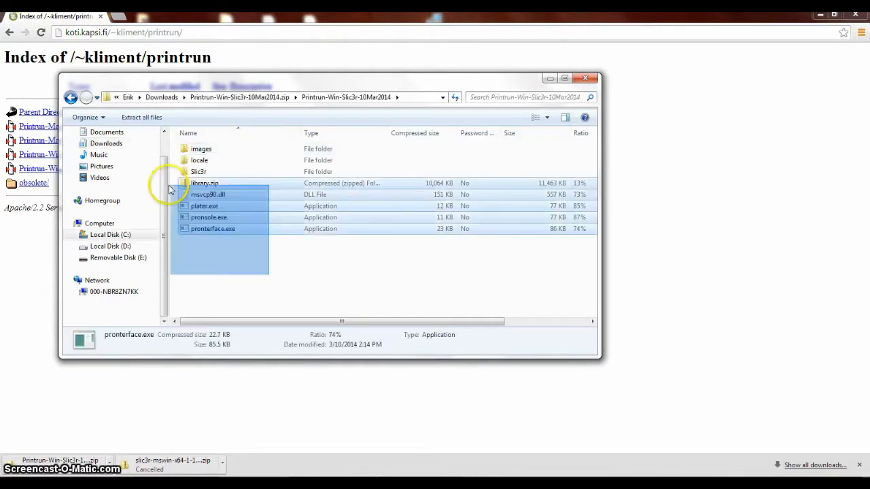
drag(247, 249, 190, 150)
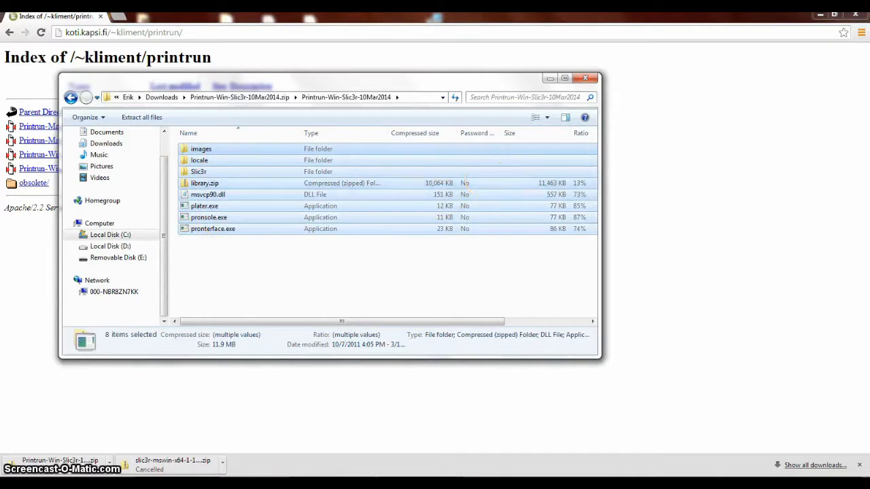
click(820, 14)
double_click(639, 117)
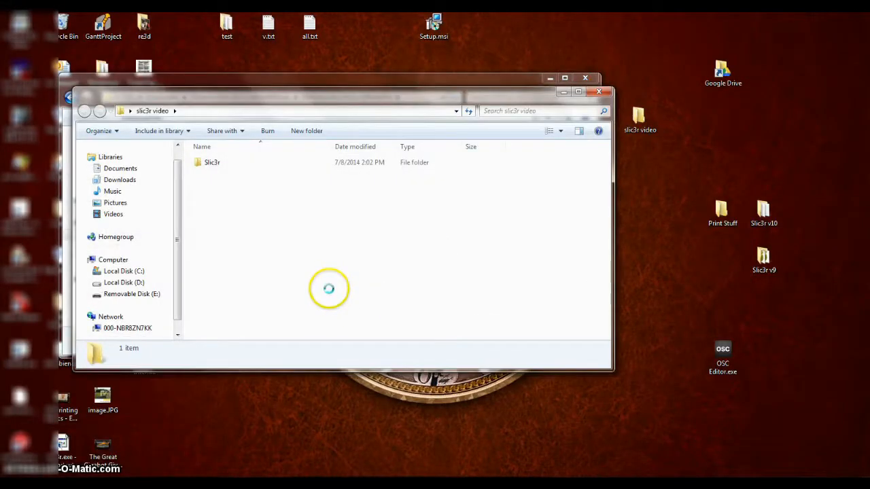
key(ctrl+v)
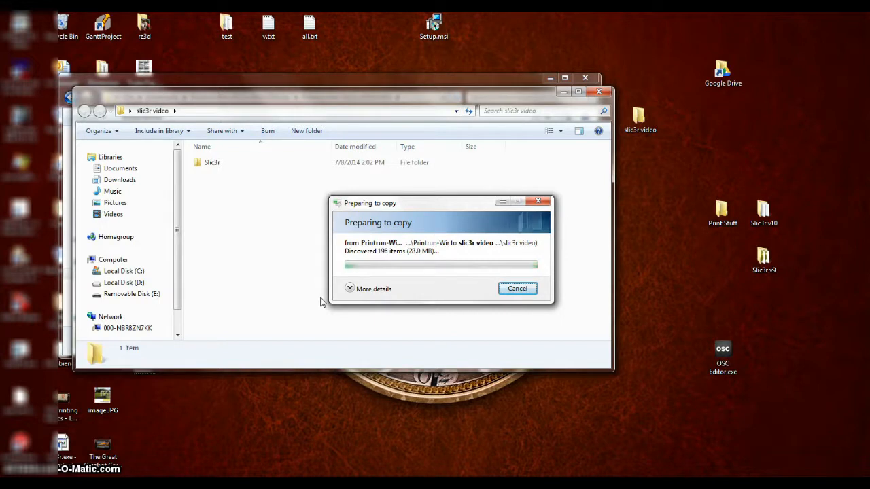
drag(439, 207, 429, 186)
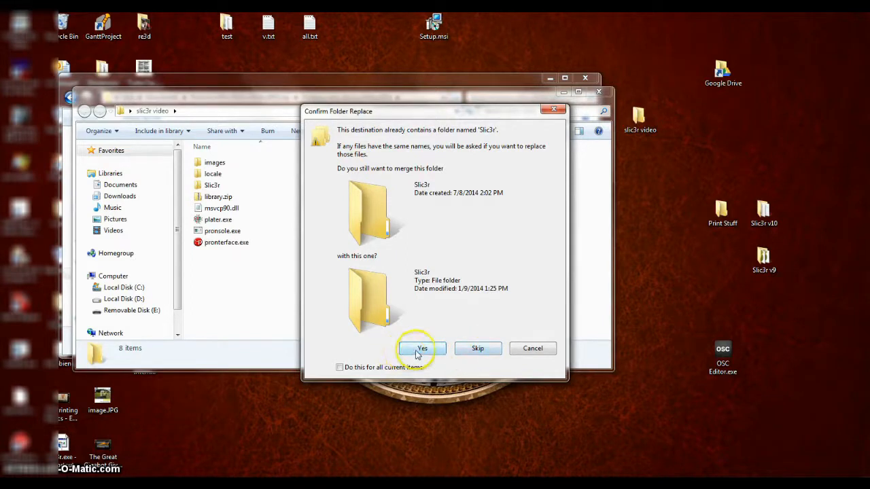
click(477, 348)
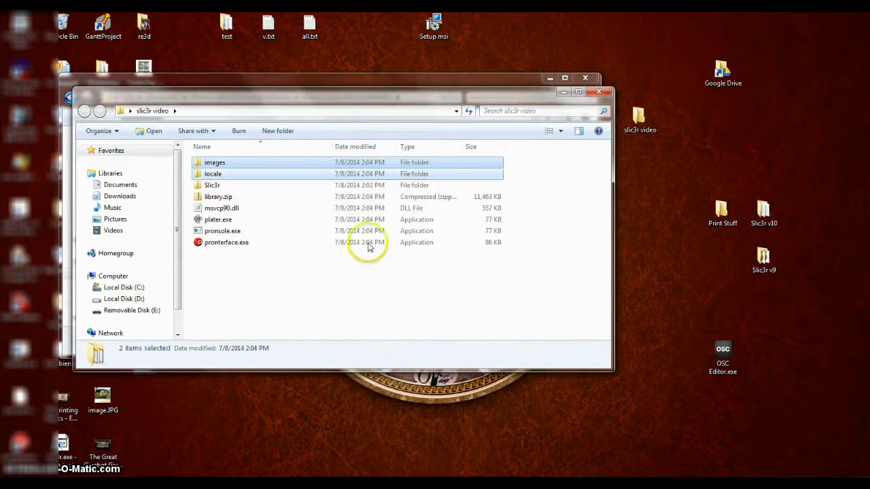
- Close both Explorer windows and move the "slic3r video" folder to the empty desktop area above the clock
click(601, 92)
click(586, 77)
drag(638, 117, 546, 75)
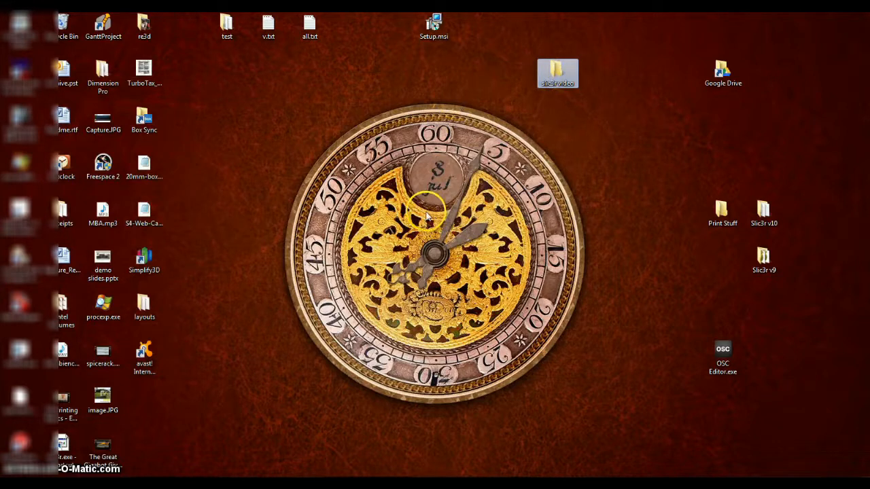
click(422, 220)
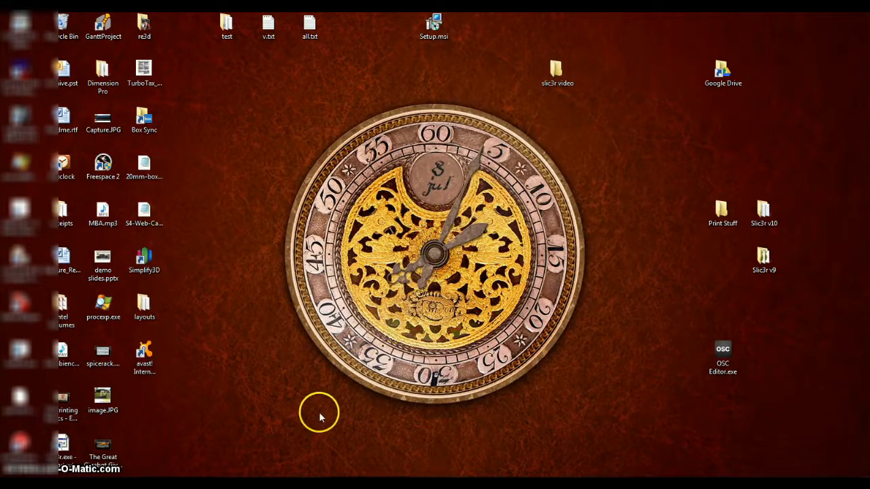
- Switch back to Chrome, return to the Quick Start Guide, and highlight the Printrun installation step
key(super)
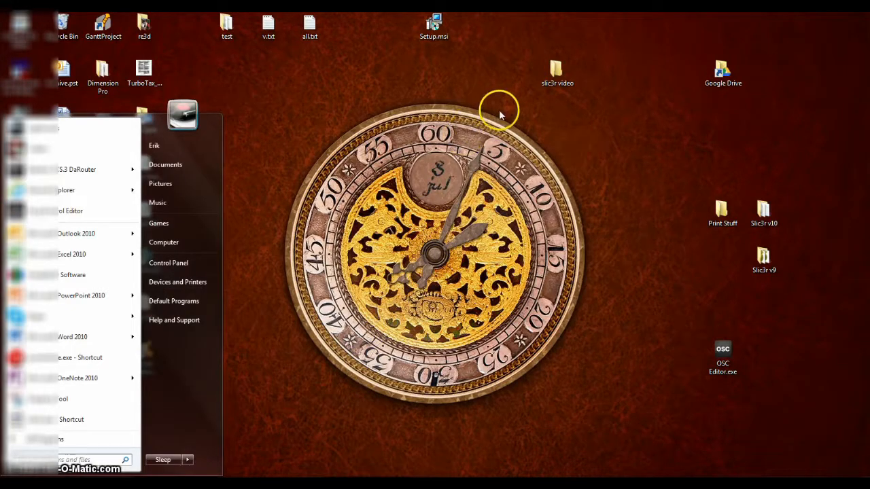
click(178, 484)
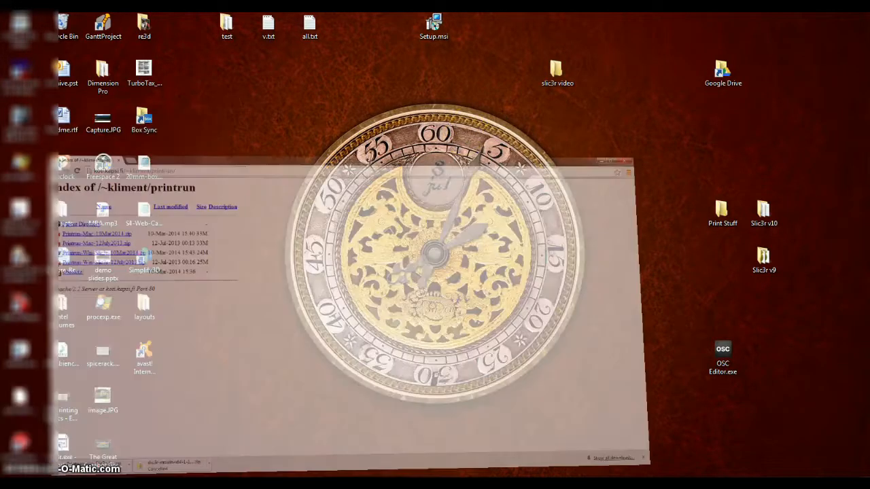
click(11, 34)
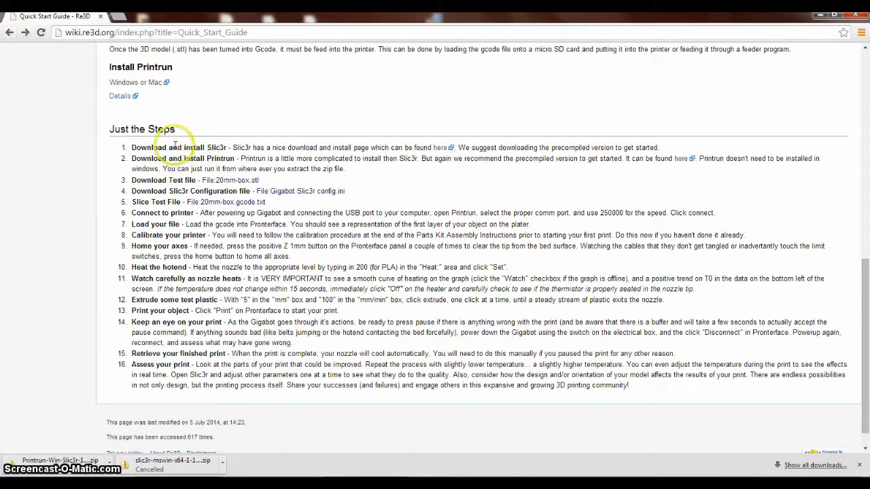
drag(184, 147, 249, 158)
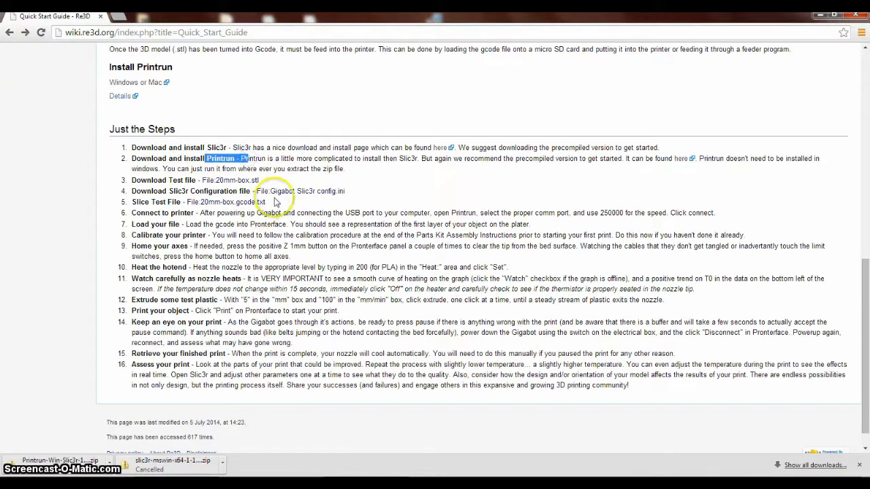
- Download the current version of the 20mm-box.stl test file from its wiki page and return to the guide
click(224, 181)
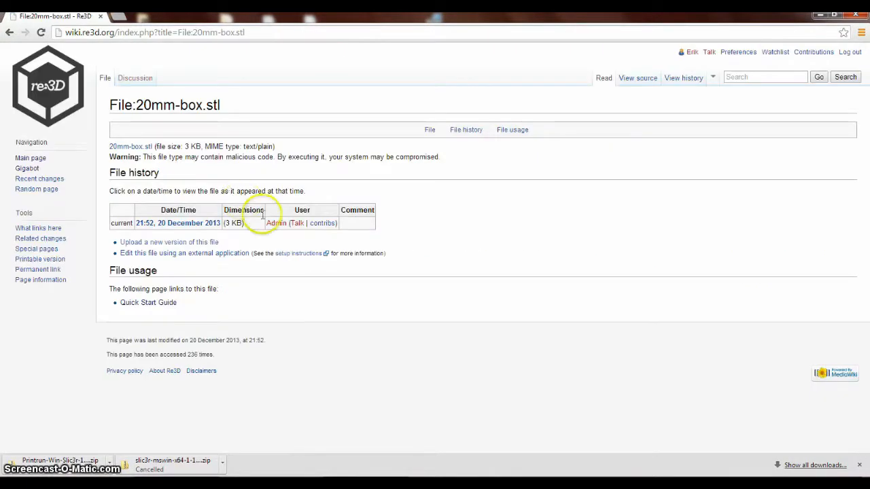
click(194, 228)
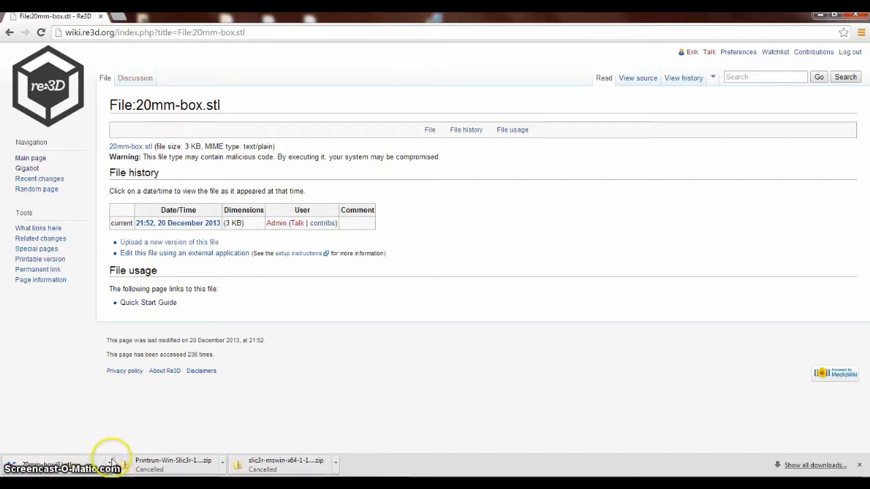
click(9, 33)
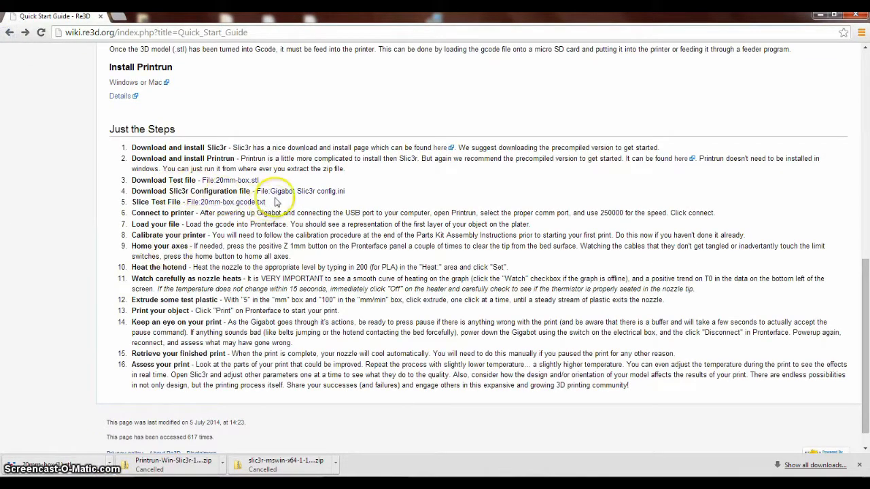
- Open the Gigabot Slic3r config.ini page, view its 5 July 2014 version as text, and return to the file page
drag(266, 202, 134, 200)
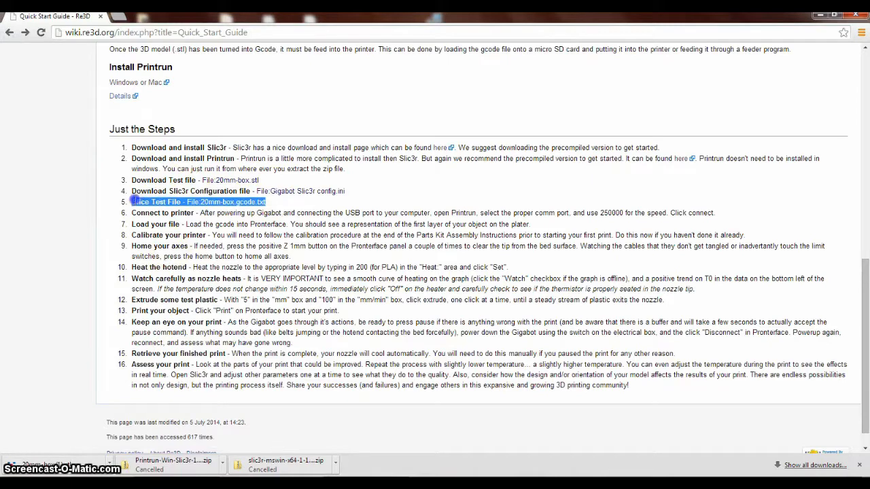
drag(345, 192, 144, 192)
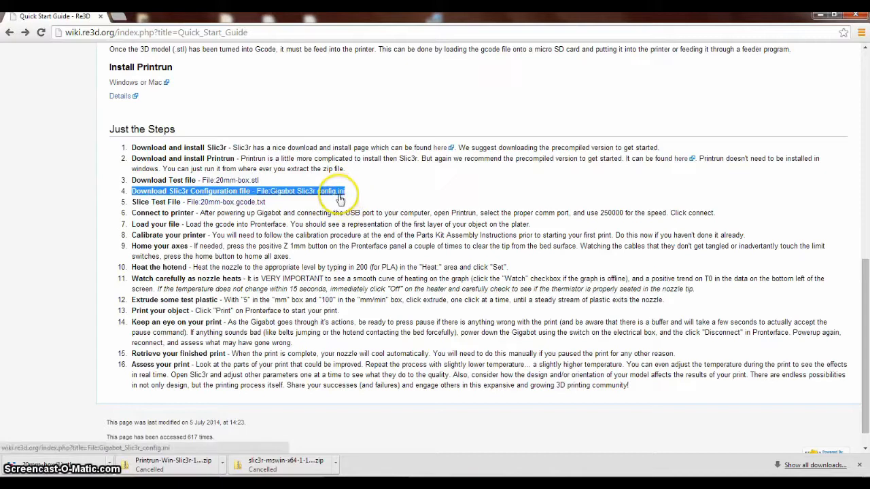
click(338, 193)
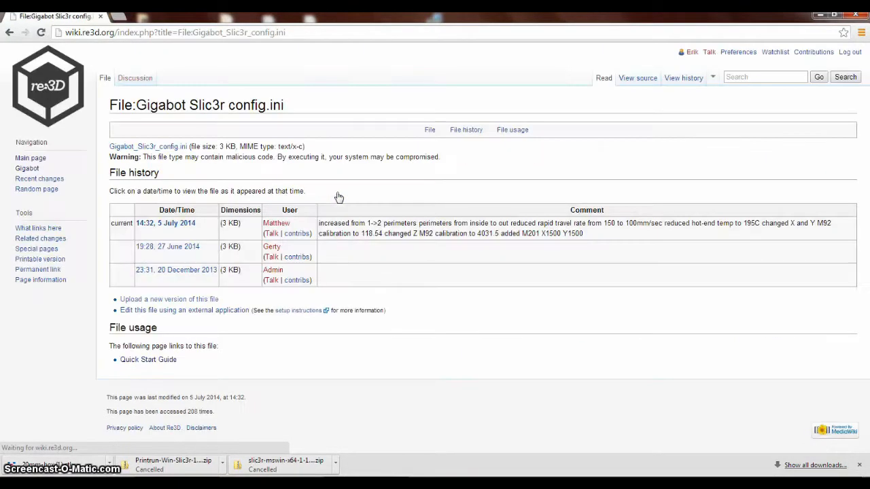
click(170, 225)
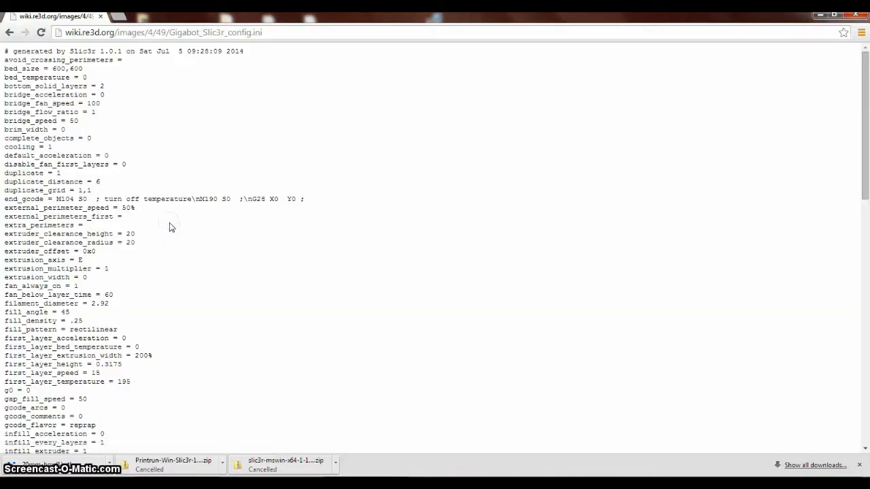
click(9, 34)
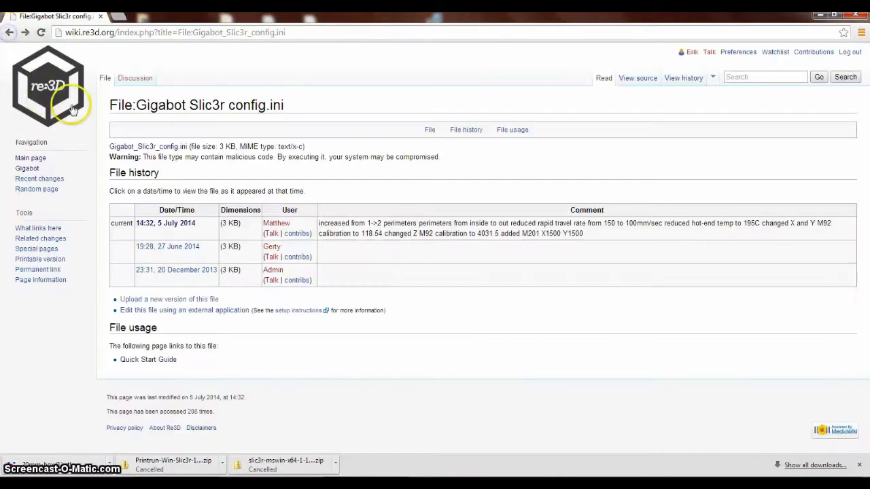
- Save the 5 July 2014 version as Gigabot_Slic3r_config.ini in the desktop's "slic3r video" folder
right_click(180, 225)
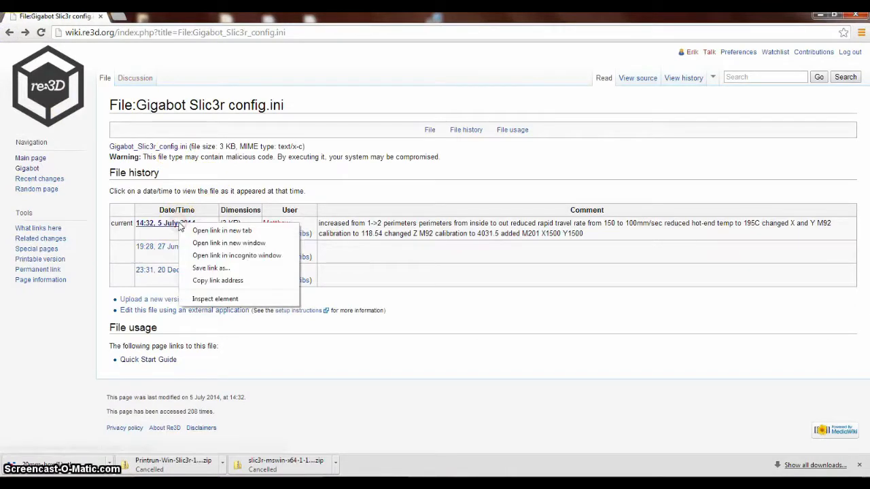
click(216, 269)
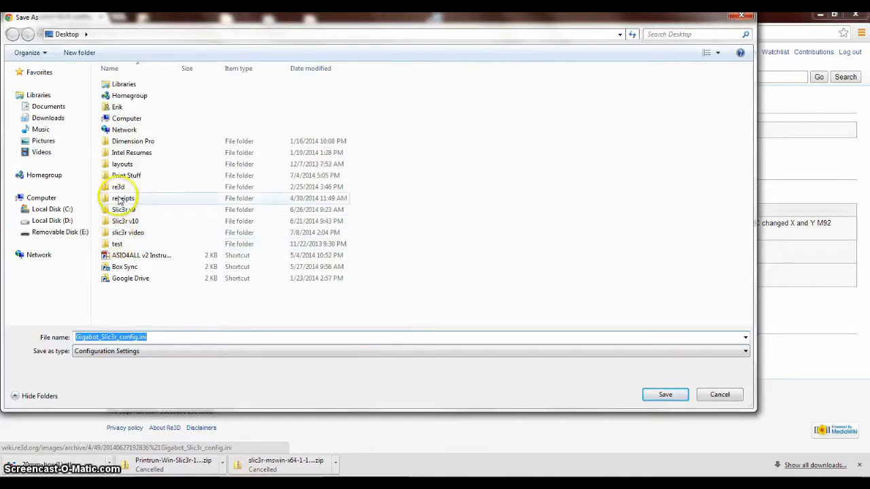
double_click(124, 232)
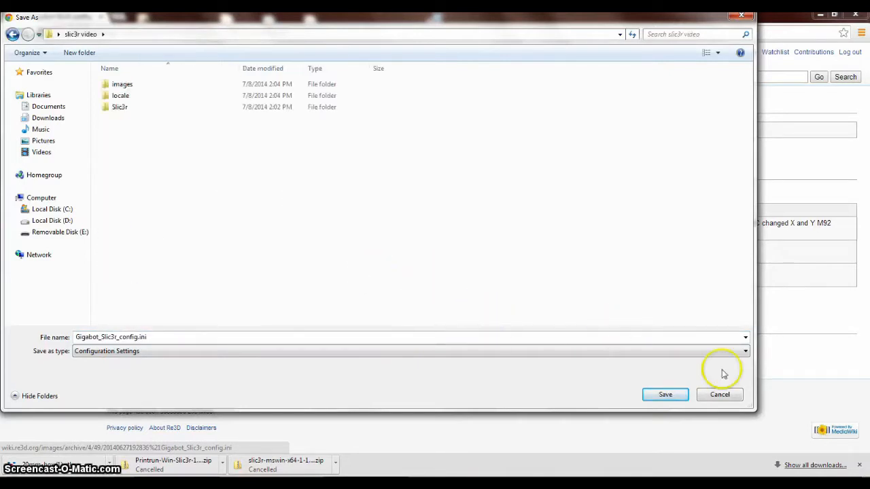
click(670, 393)
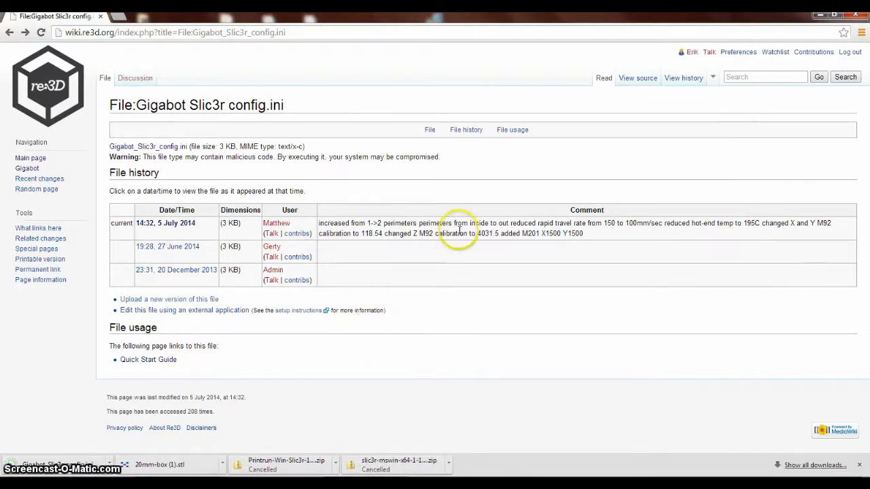
- Return to the Quick Start Guide, highlight the Slice Test File step, and minimize the browser
click(10, 32)
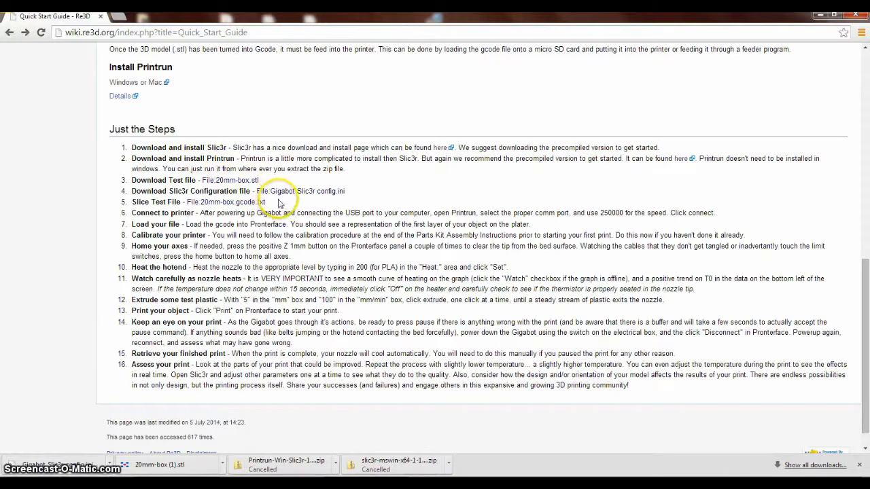
drag(279, 203, 131, 202)
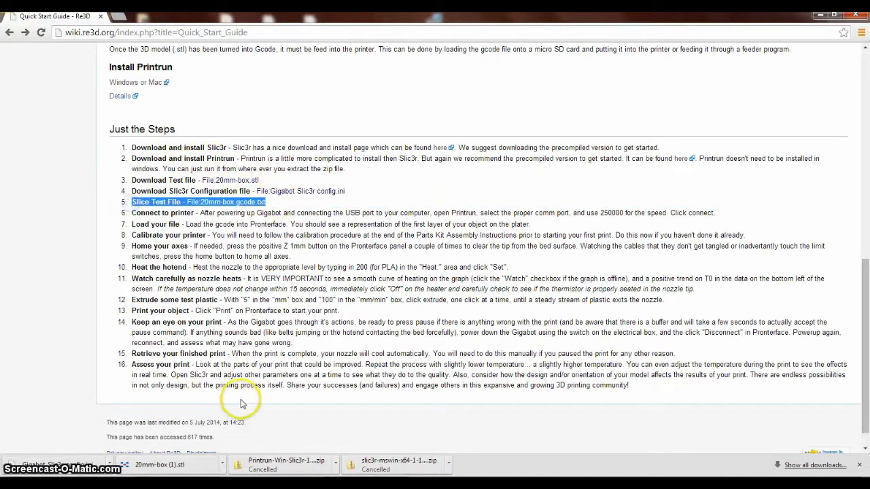
click(821, 15)
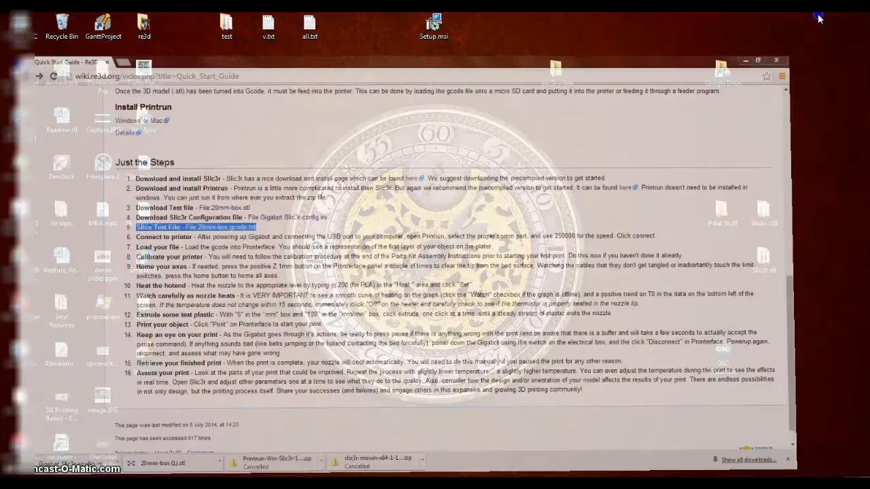
- Run slic3r.exe from the Slic3r folder inside the desktop's "slic3r video" folder, accepting the unverified publisher
double_click(560, 72)
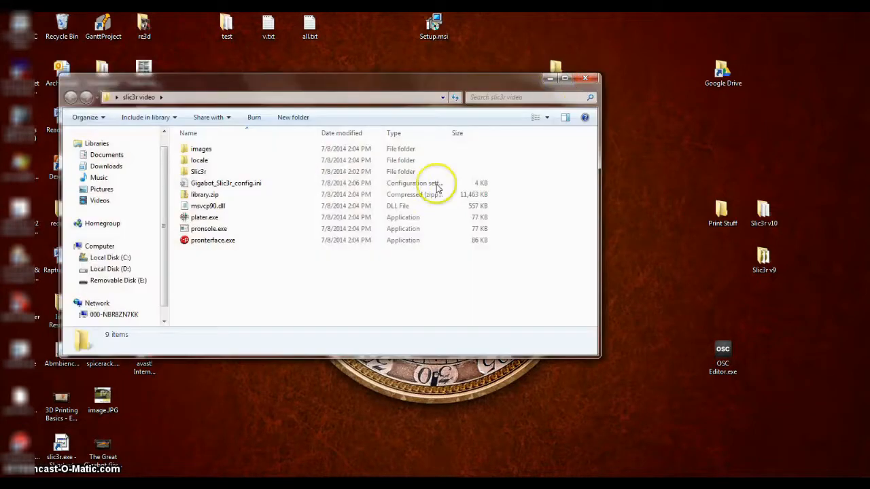
double_click(199, 174)
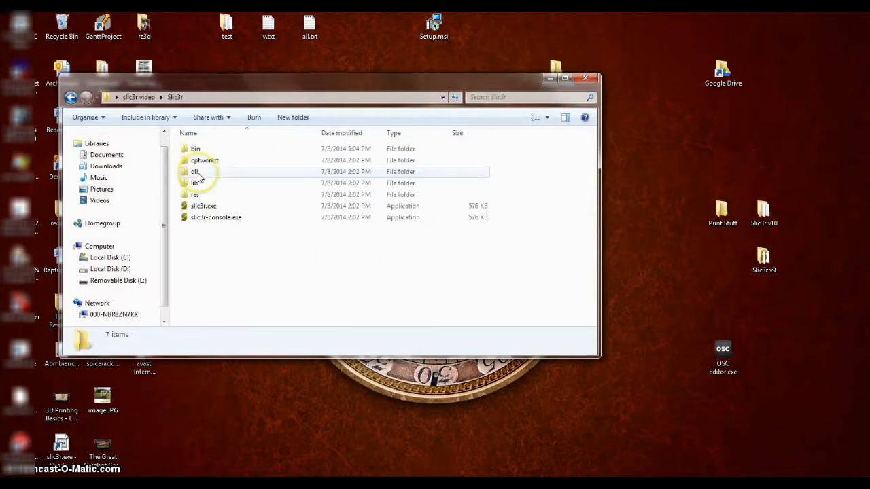
click(203, 210)
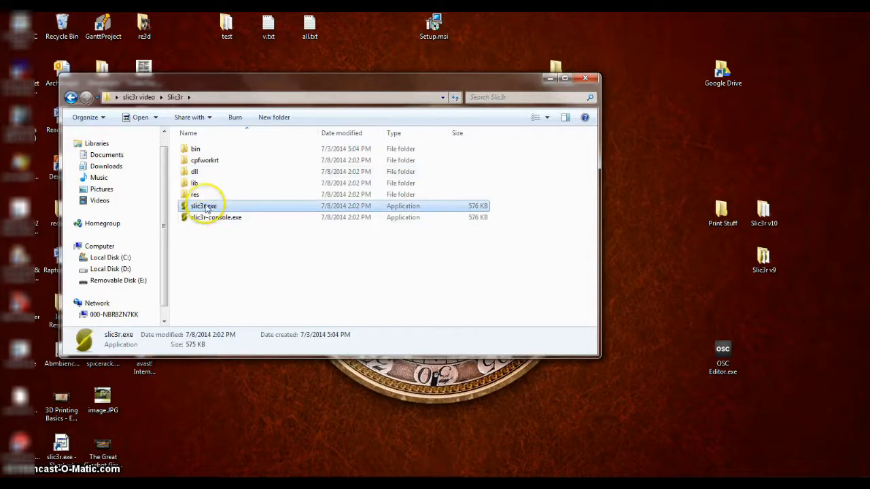
double_click(204, 207)
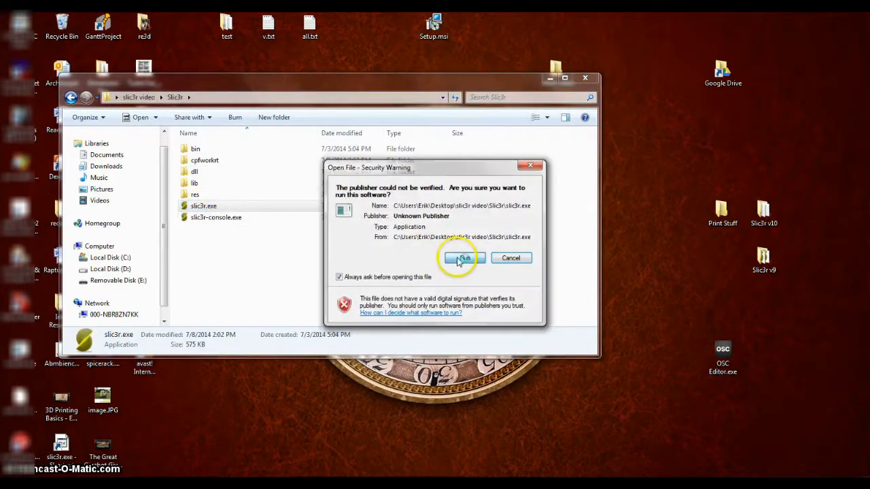
click(462, 259)
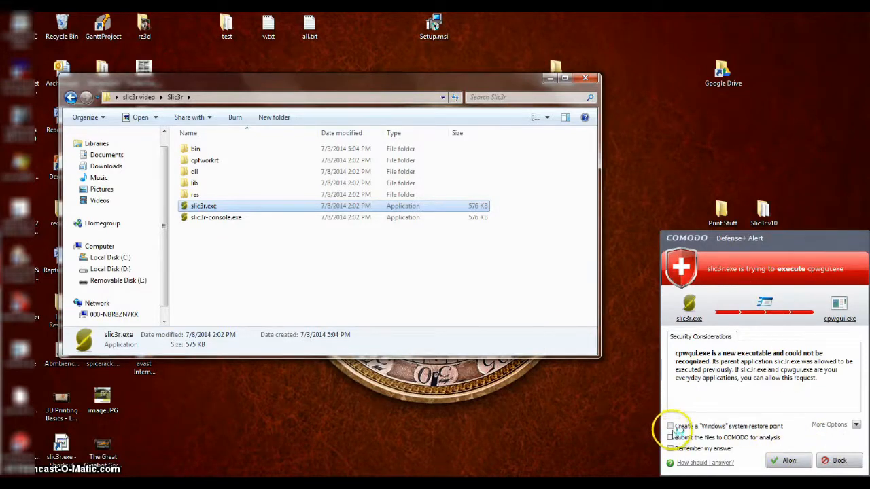
- Allow slic3r.exe to run cpwgui.exe, access the DNS/RPC Client Service and connect to the Internet in the COMODO alerts
click(785, 461)
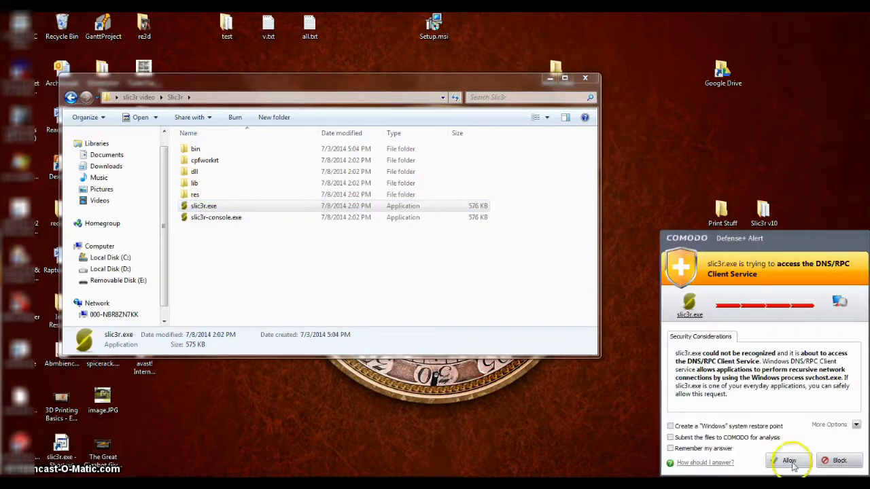
click(787, 460)
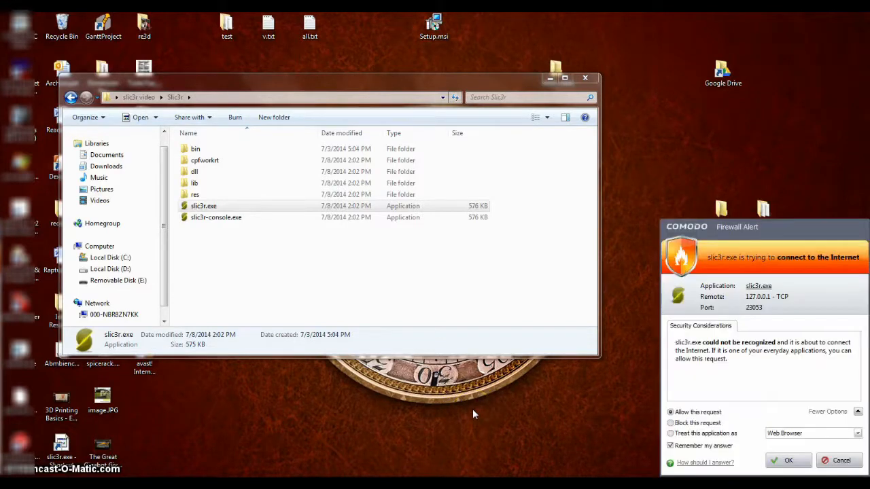
click(779, 460)
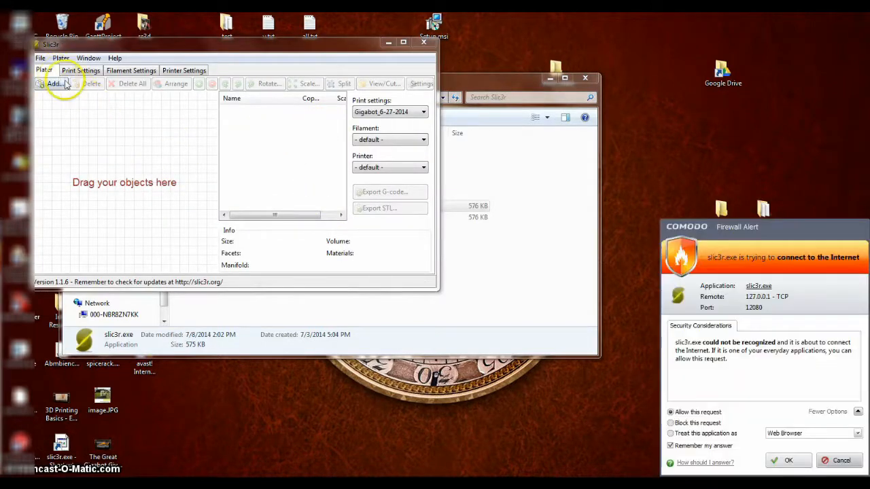
click(788, 460)
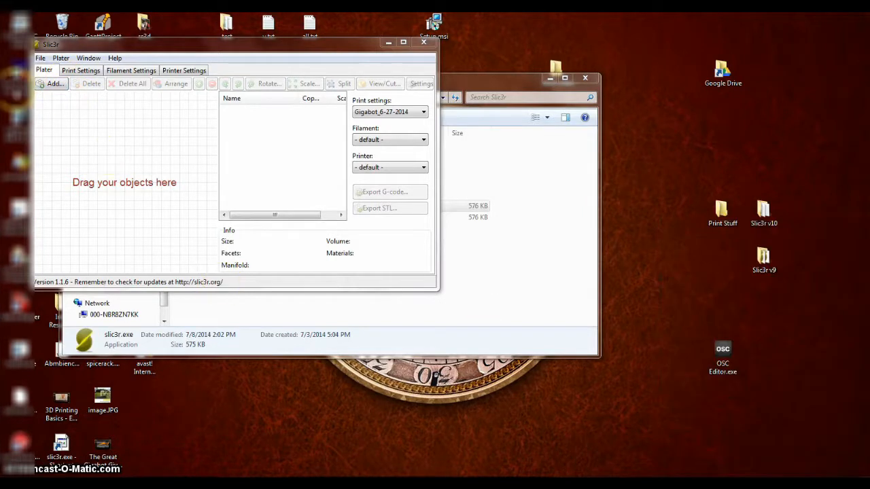
- Load the Gigabot_Slic3r_config.ini configuration from the desktop's "slic3r video" folder into Slic3r
click(40, 58)
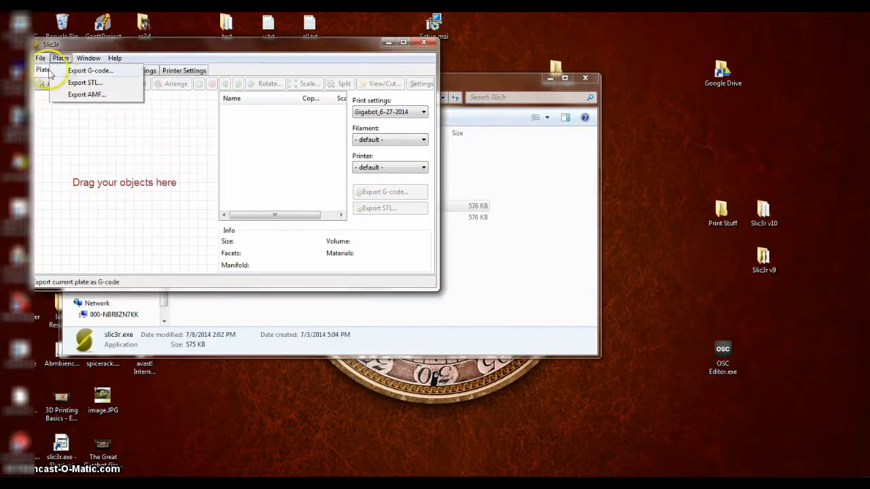
click(52, 71)
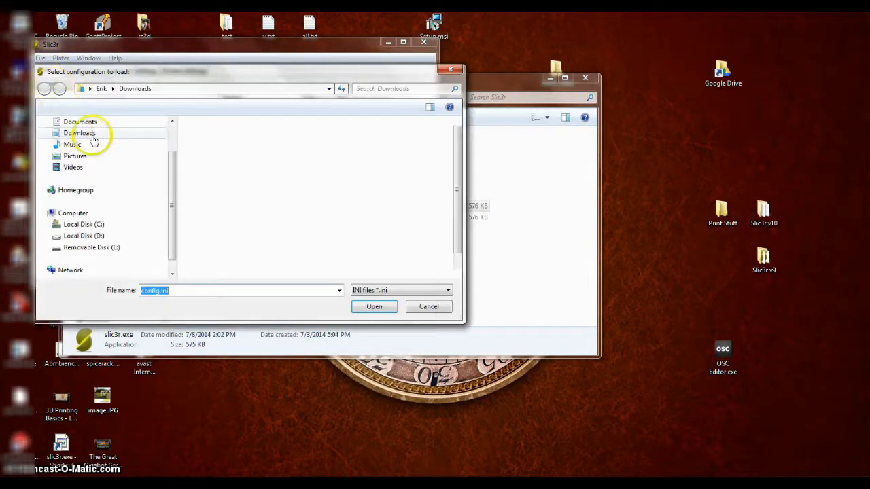
scroll(168, 176, up, 2)
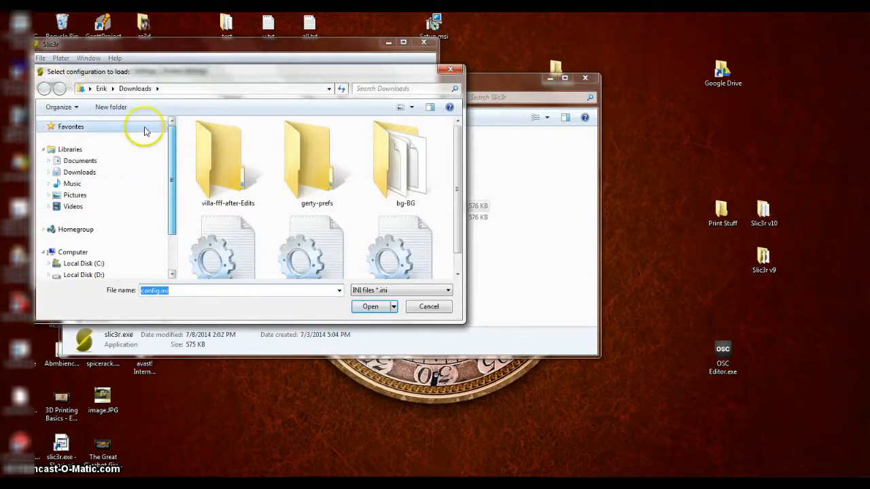
click(87, 88)
click(99, 105)
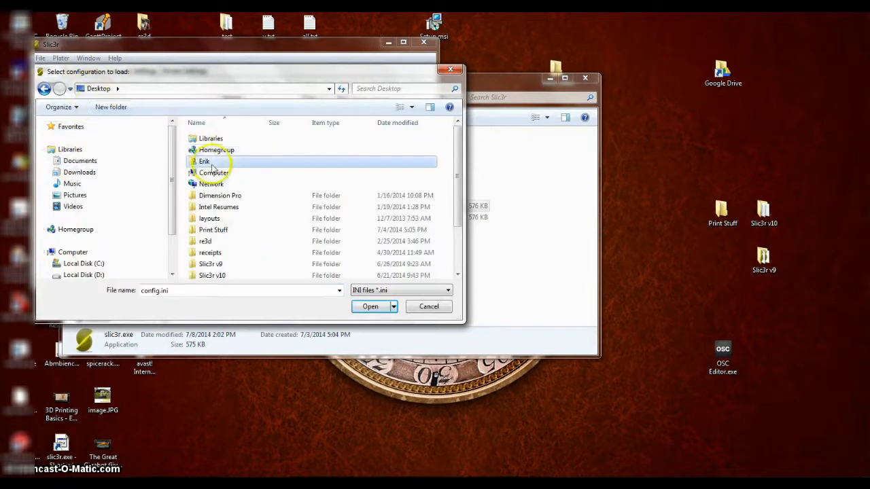
scroll(245, 184, down, 2)
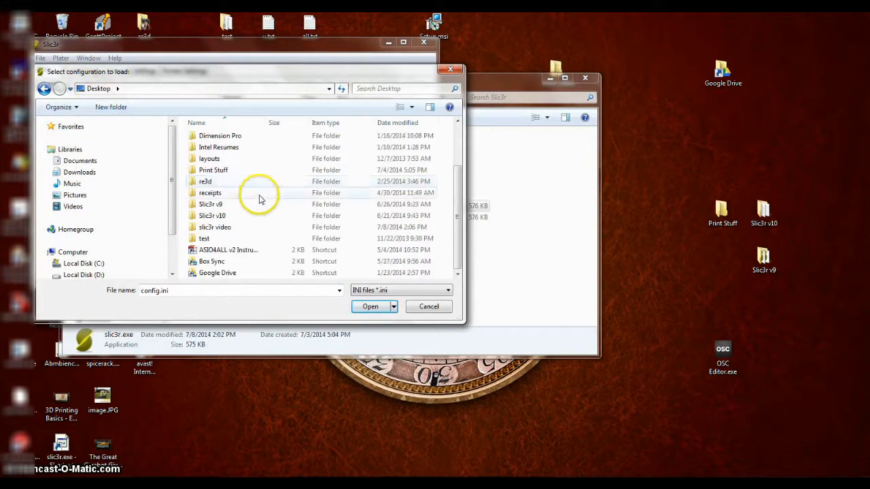
scroll(258, 197, up, 1)
scroll(244, 210, down, 1)
double_click(215, 227)
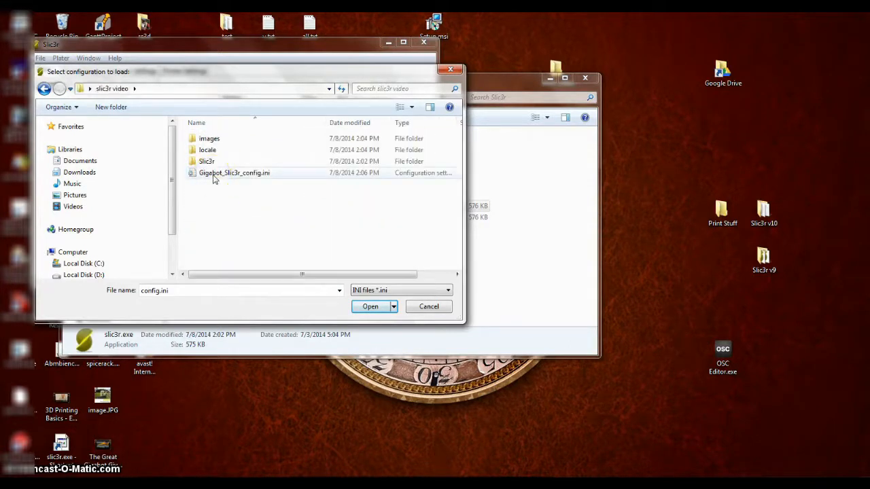
double_click(213, 174)
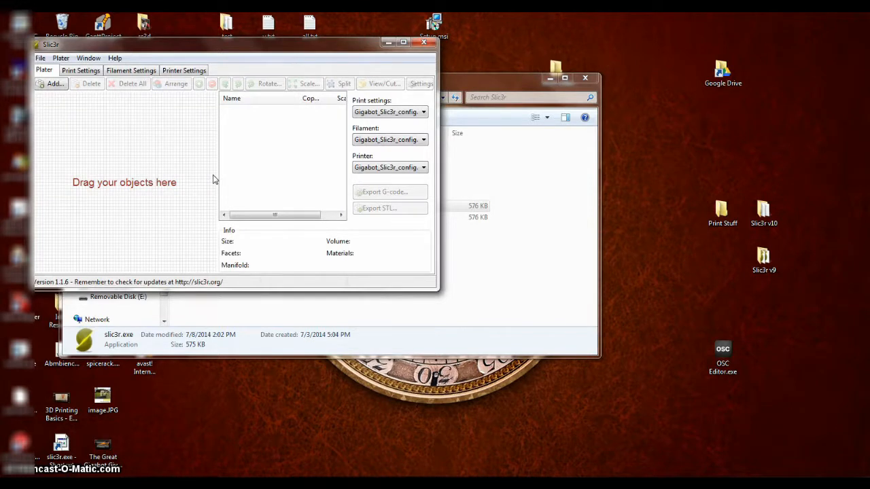
- Review the general printer settings and the custom start and end G-code, and return to the plater
click(181, 71)
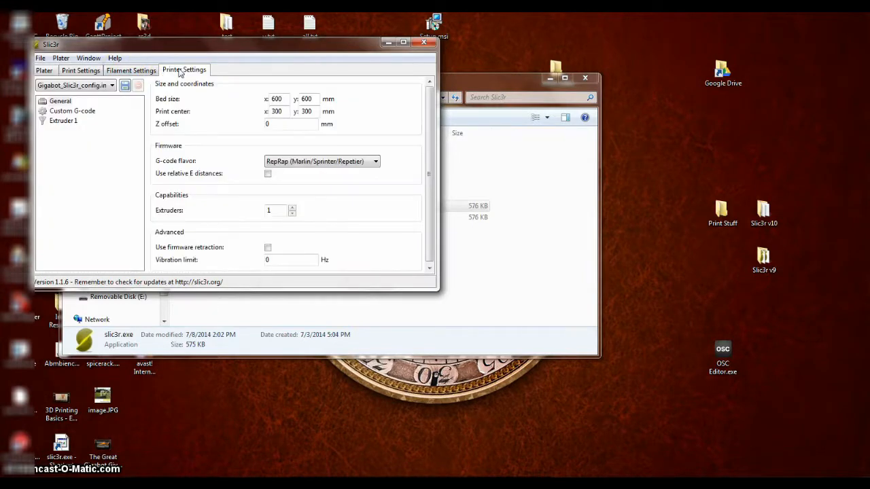
click(79, 114)
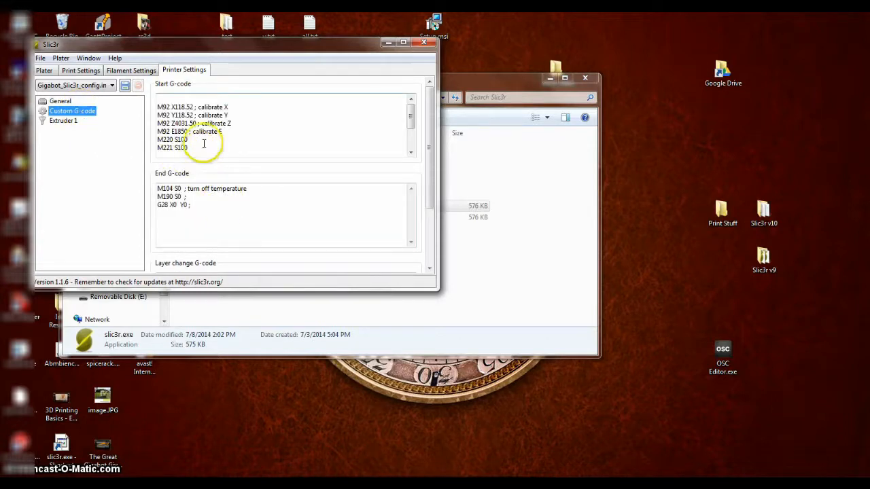
drag(186, 140, 173, 124)
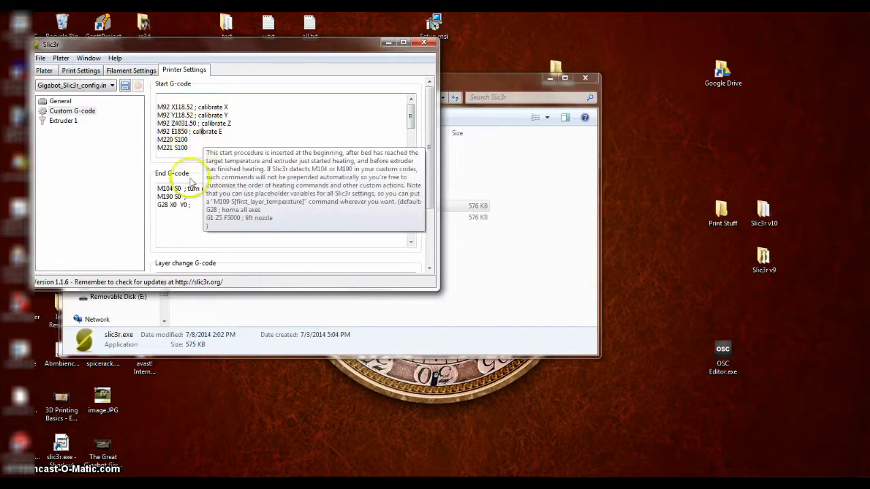
drag(197, 205, 144, 183)
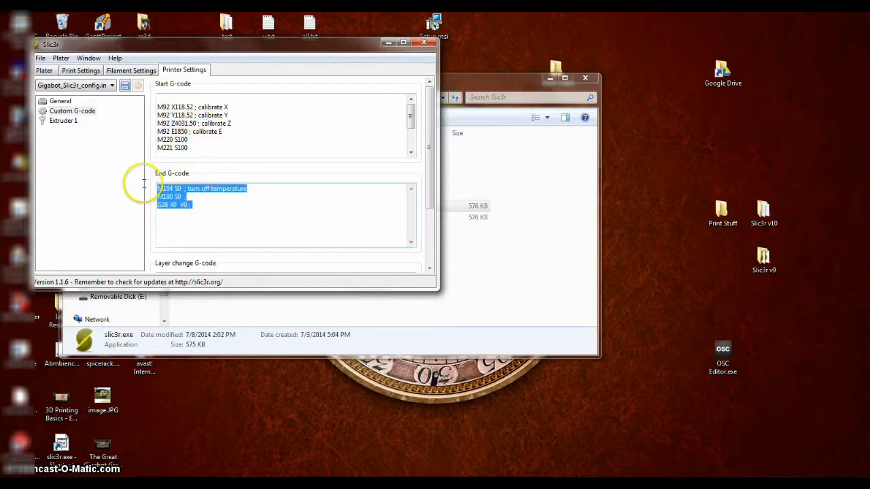
click(292, 120)
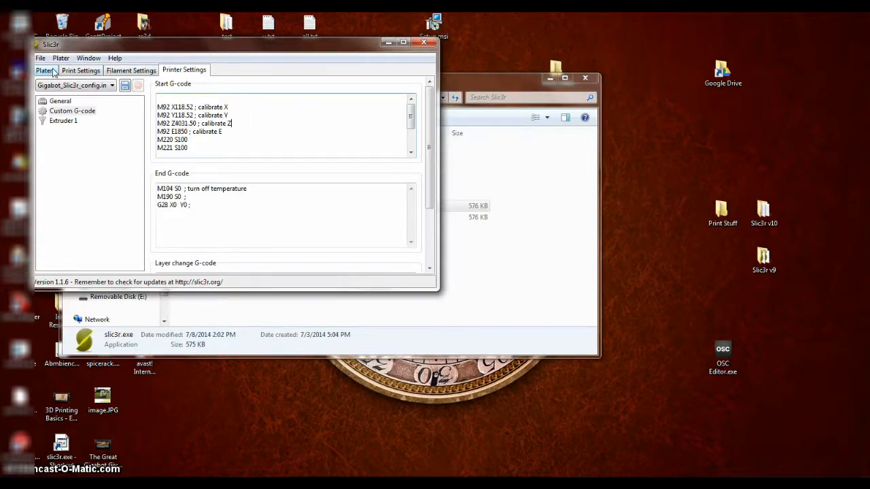
click(45, 70)
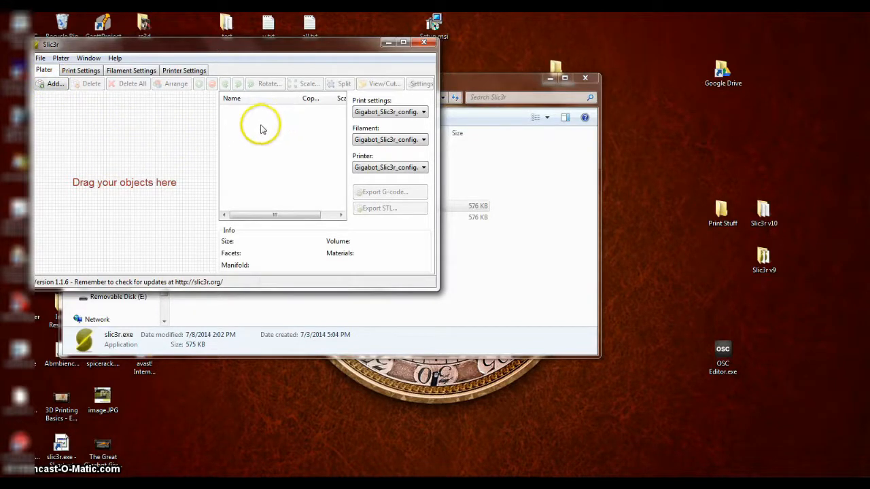
click(109, 122)
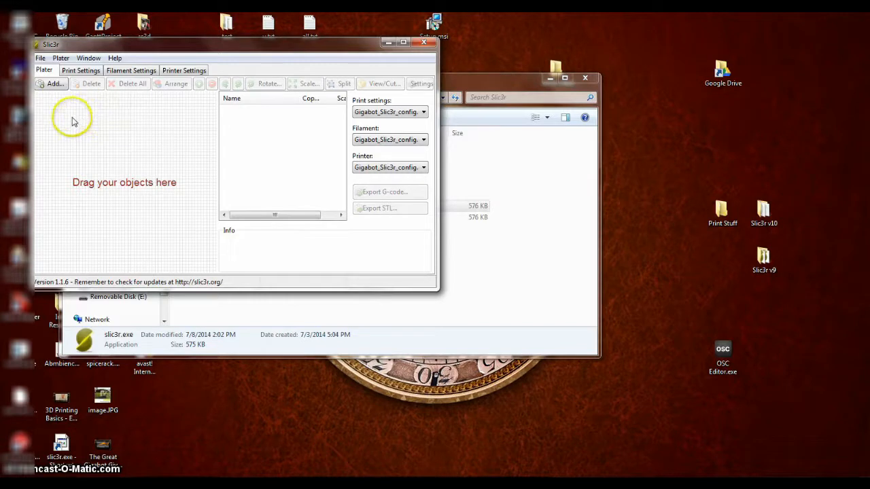
- Add the 20mm-box (1).stl model from the Downloads library to the plater
click(56, 83)
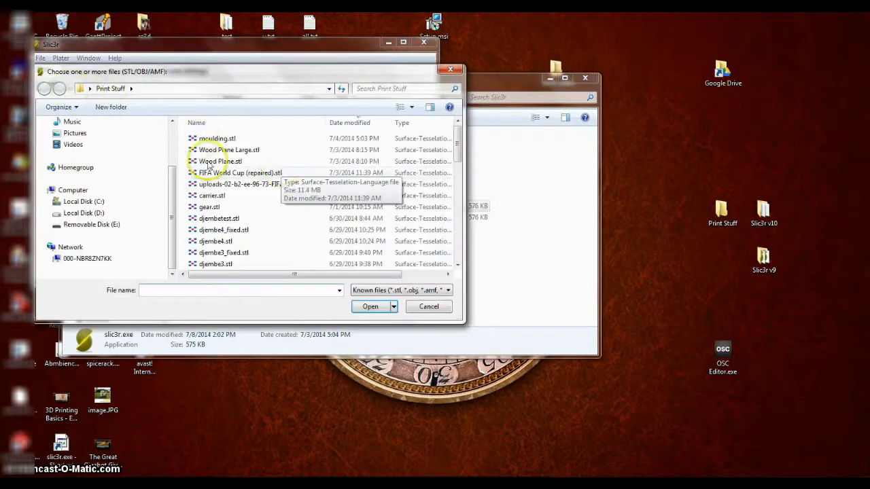
click(272, 174)
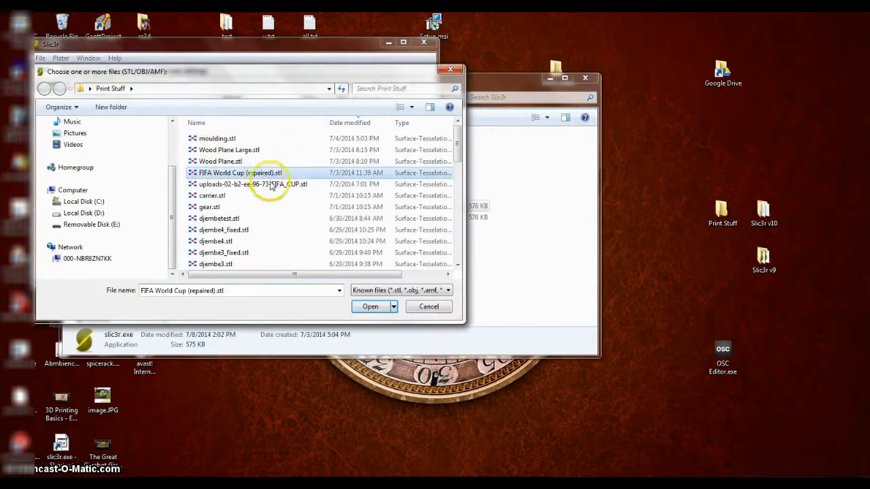
scroll(295, 192, down, 3)
scroll(296, 191, down, 5)
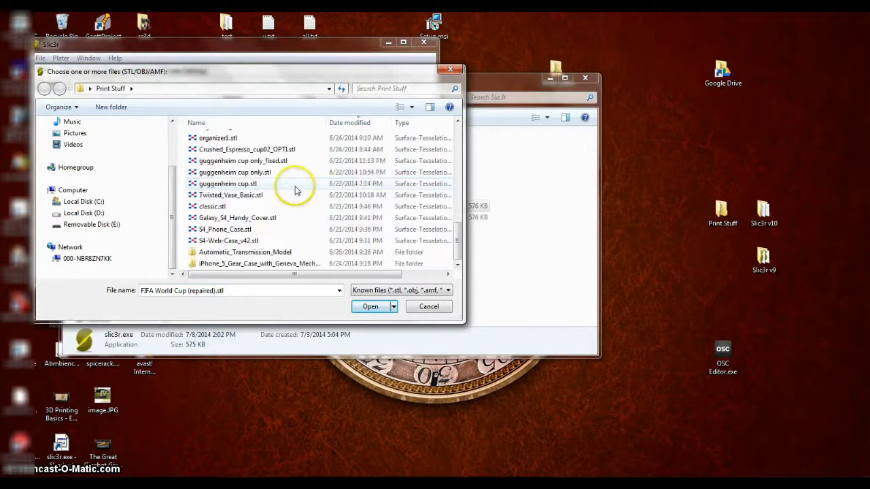
scroll(292, 196, up, 8)
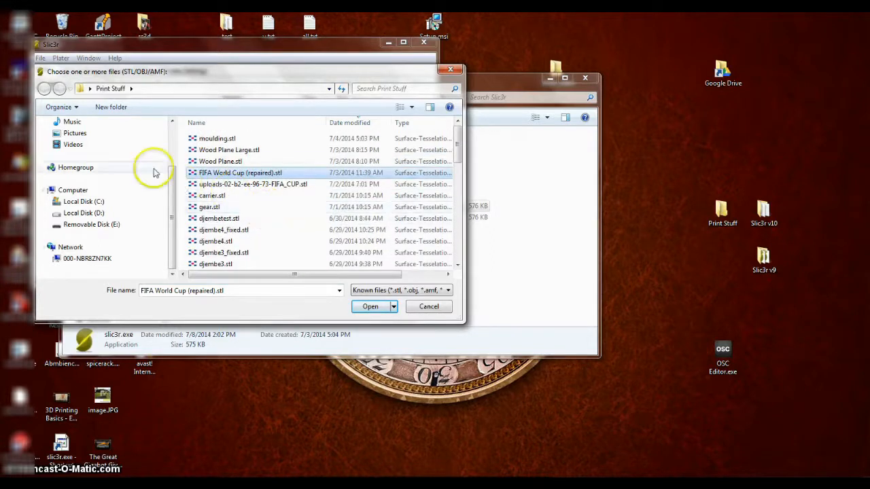
drag(171, 187, 179, 112)
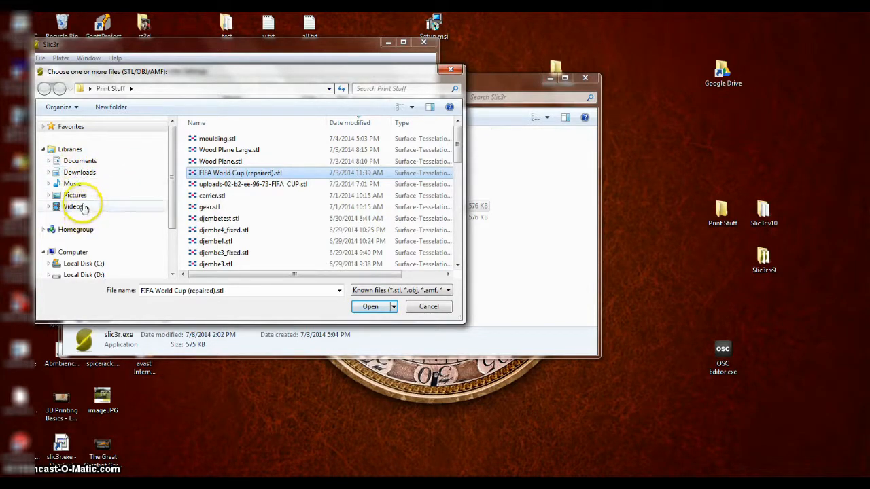
click(78, 161)
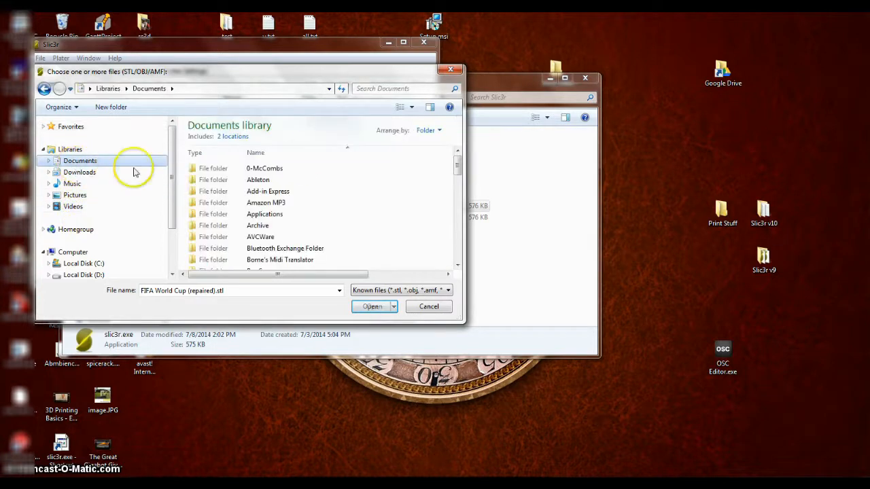
click(102, 173)
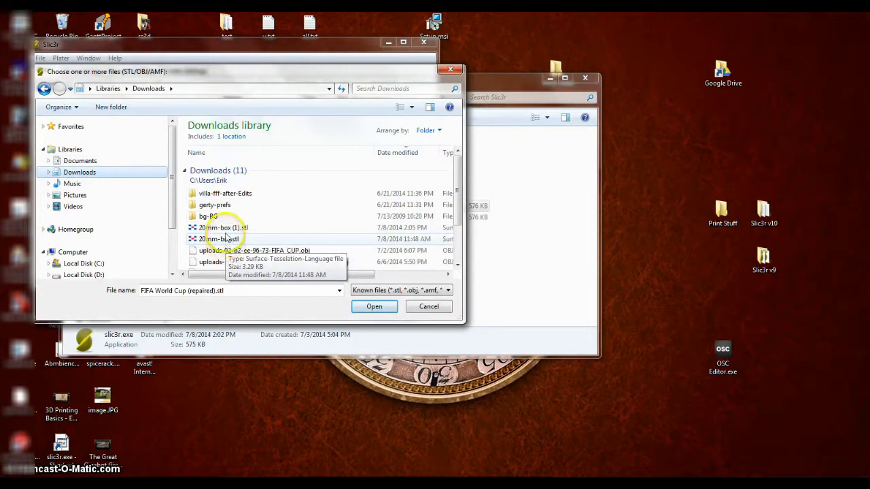
double_click(228, 228)
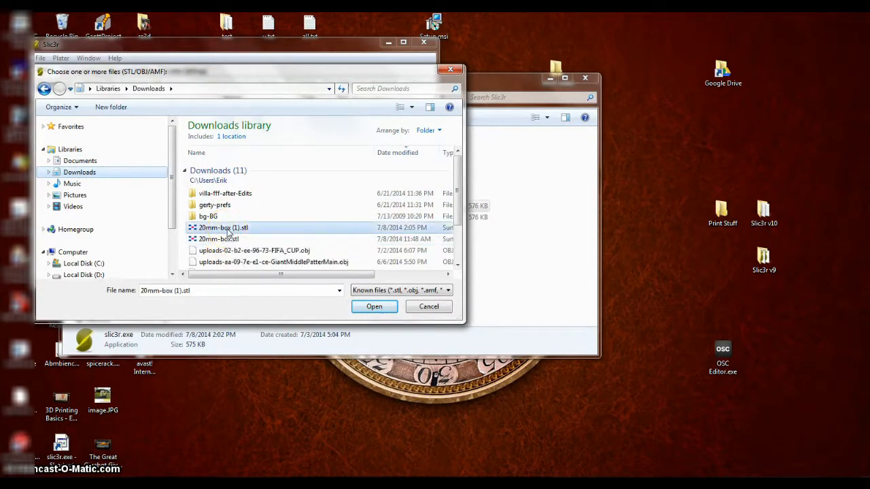
- Select the box on the print bed to check its size and volume information, and deselect it
click(122, 180)
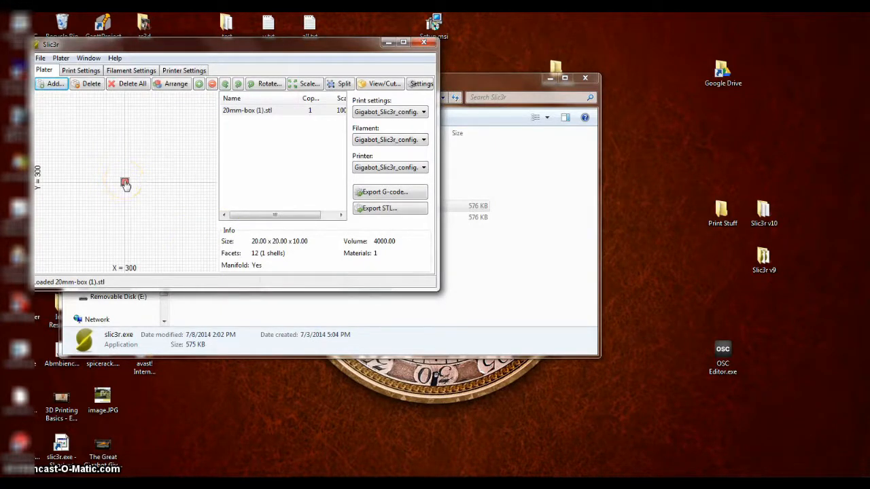
click(126, 183)
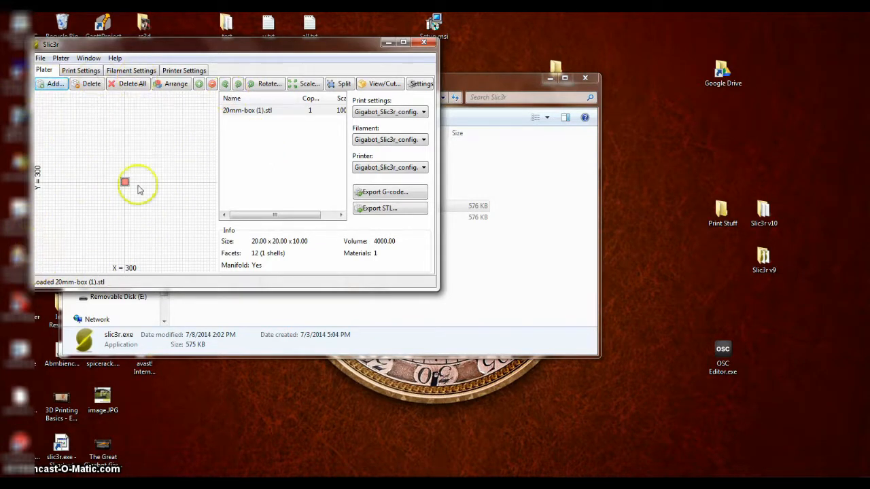
click(136, 275)
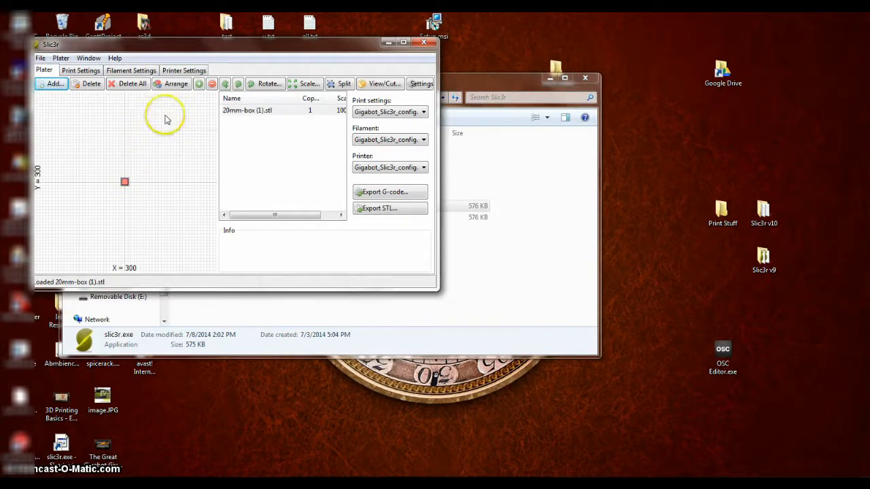
- Review the layer height and first layer height in the print settings for layers and perimeters
click(87, 72)
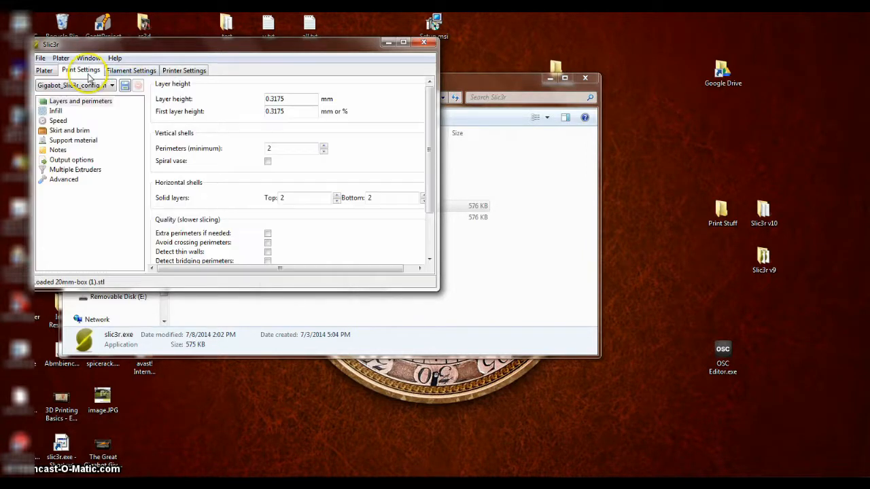
click(66, 102)
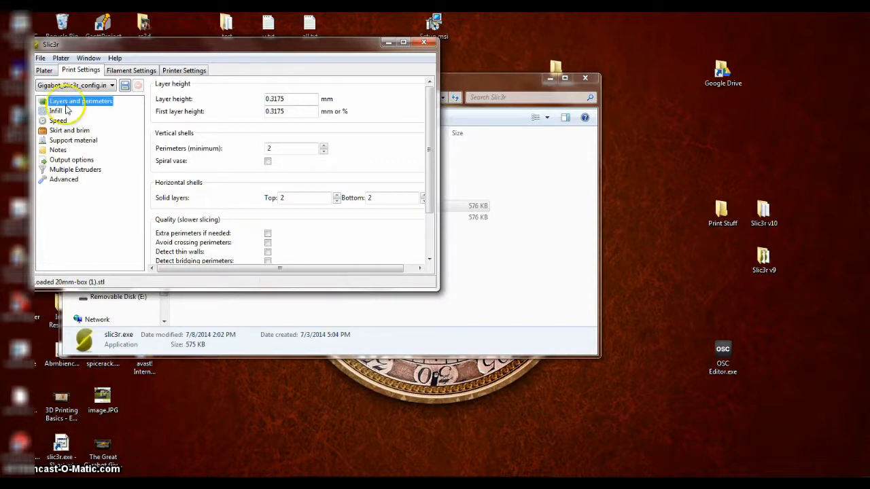
click(290, 99)
double_click(289, 99)
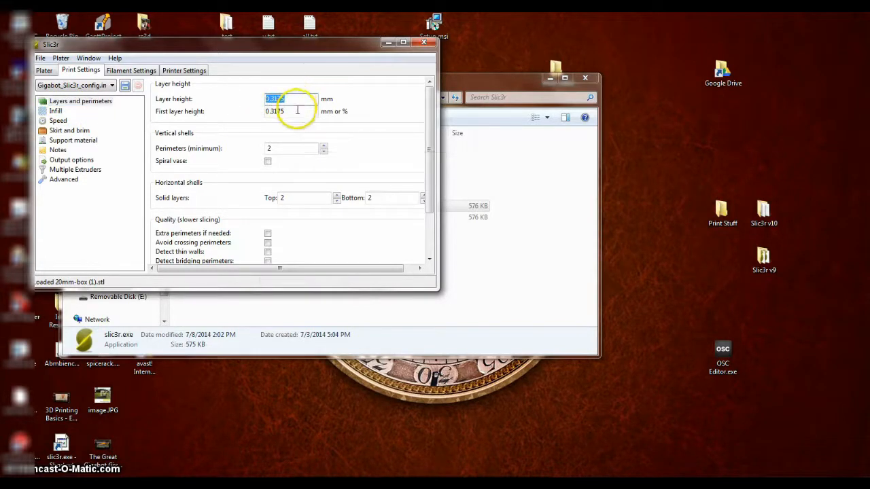
click(297, 109)
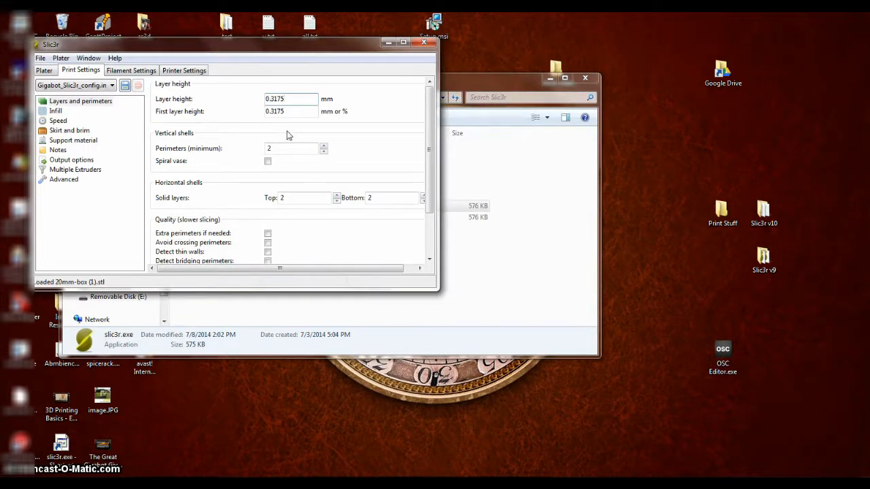
click(294, 114)
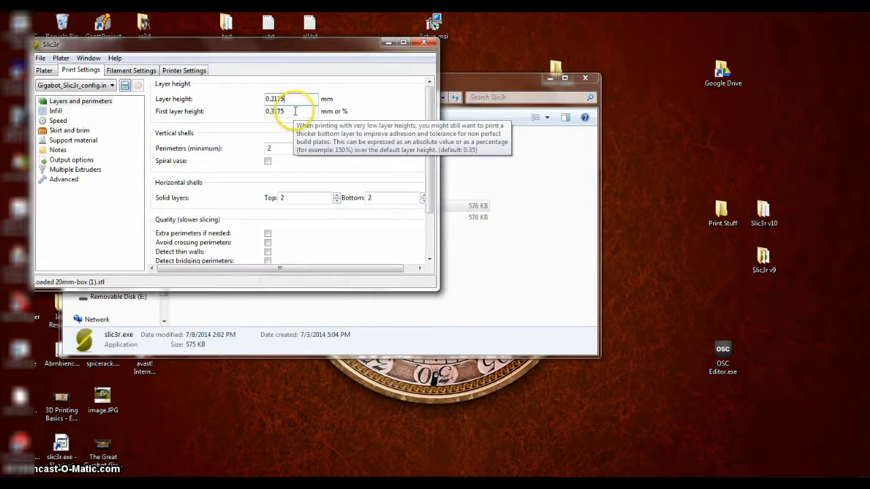
- Examine the minimum perimeters, the top and bottom solid layers, and the slower-slicing quality options
click(279, 148)
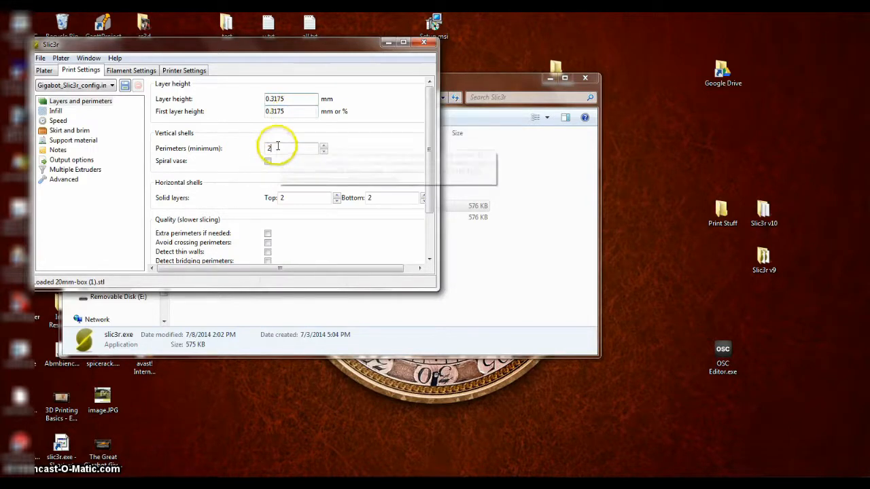
click(313, 147)
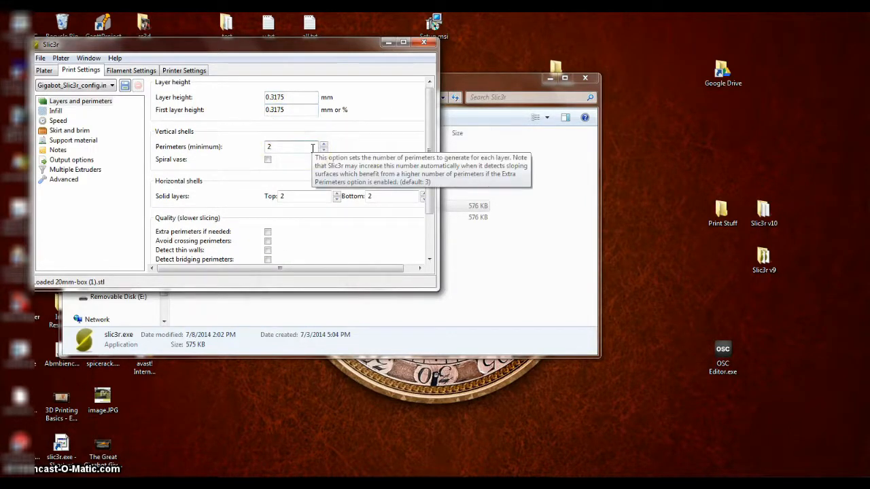
click(287, 148)
click(291, 149)
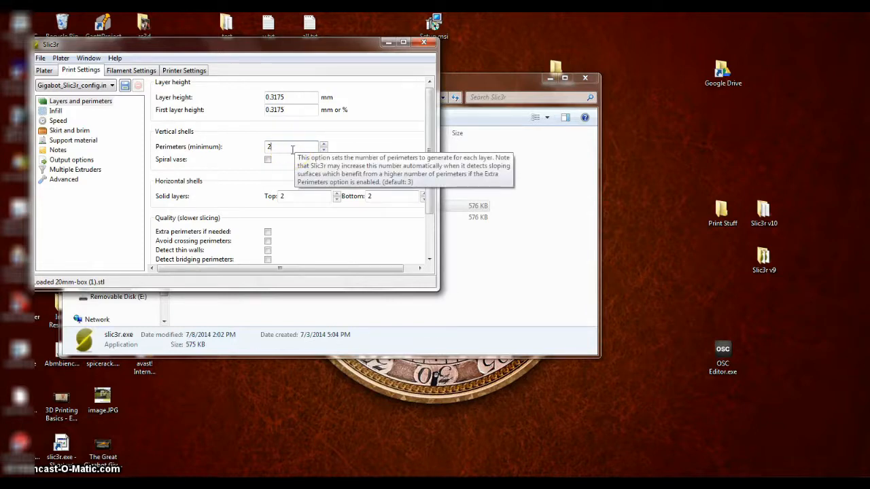
mouse_move(272, 160)
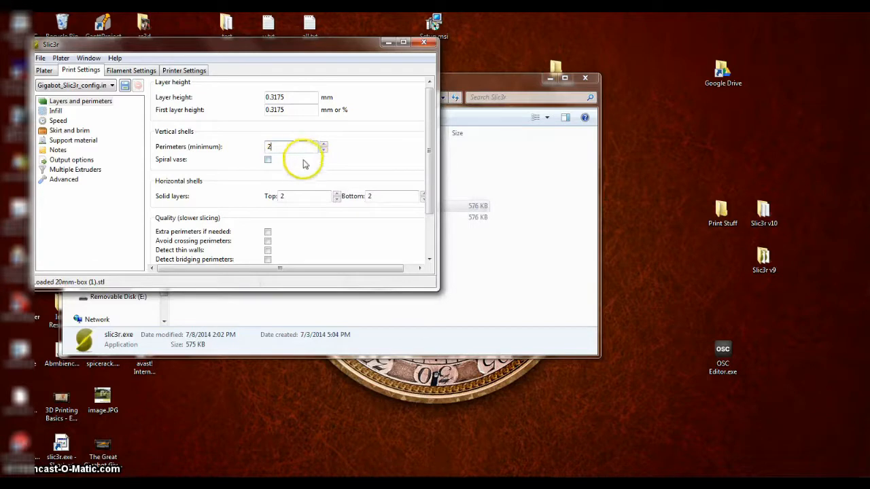
scroll(323, 184, down, 1)
drag(426, 163, 422, 190)
click(113, 70)
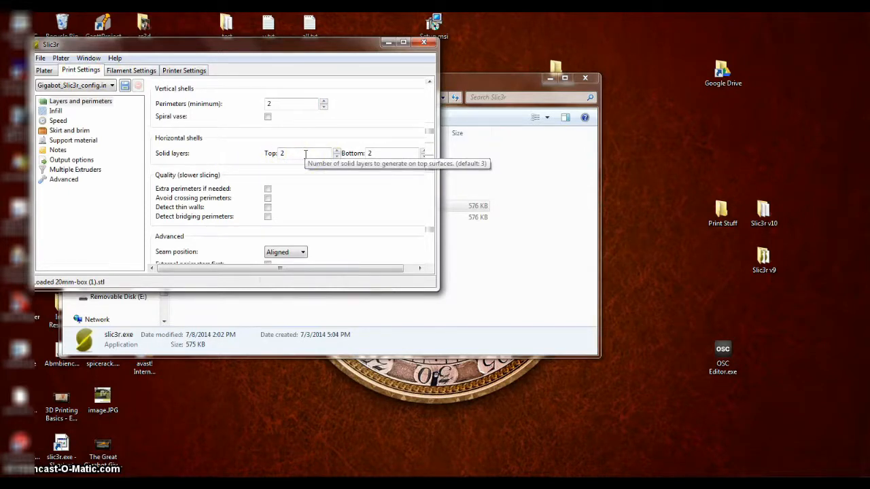
click(303, 154)
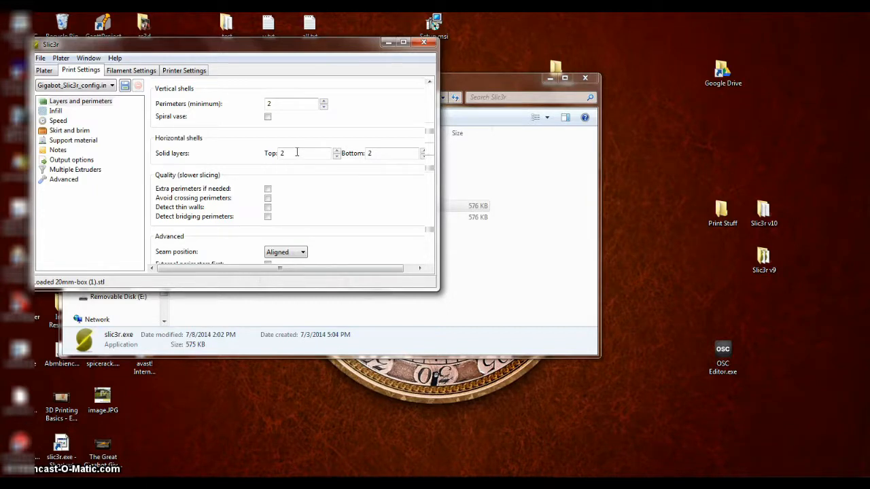
click(292, 163)
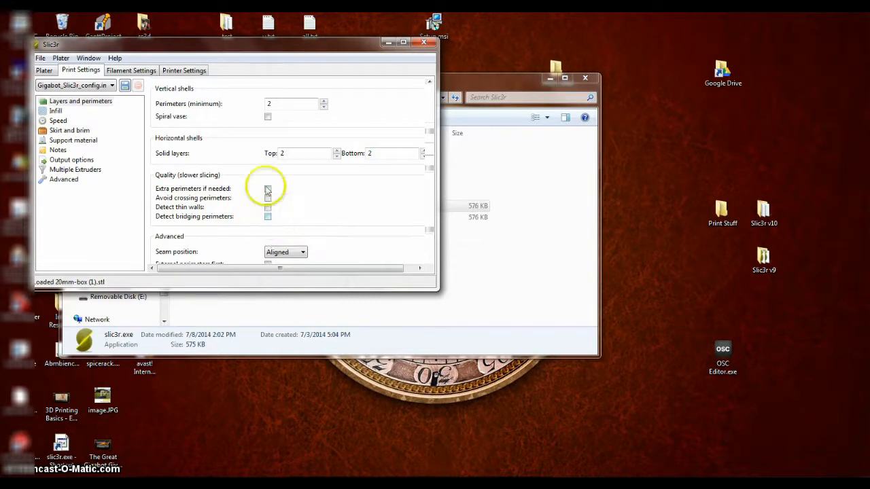
- Review the infill settings, including fill density, the available fill patterns and the advanced infill options
click(55, 112)
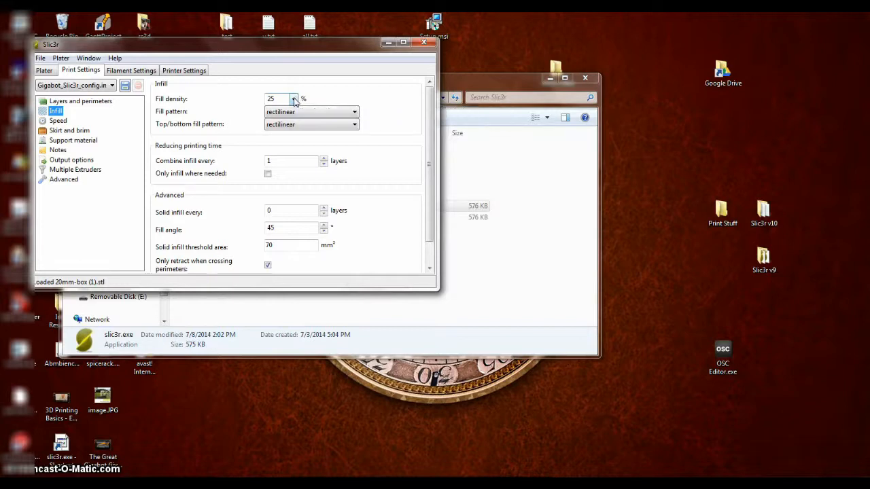
double_click(280, 97)
click(277, 96)
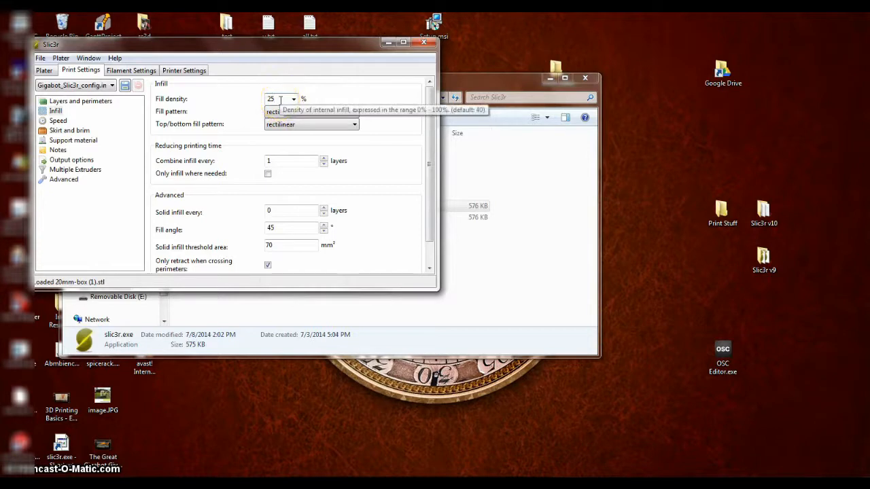
click(283, 99)
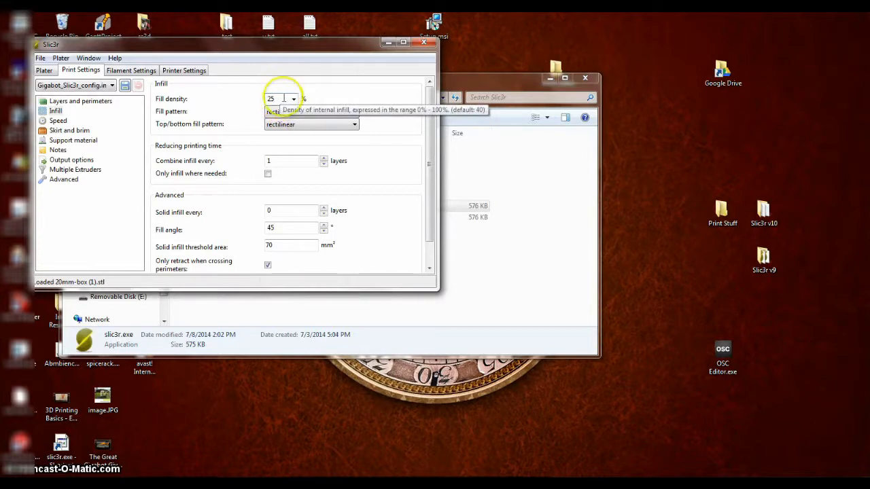
click(310, 113)
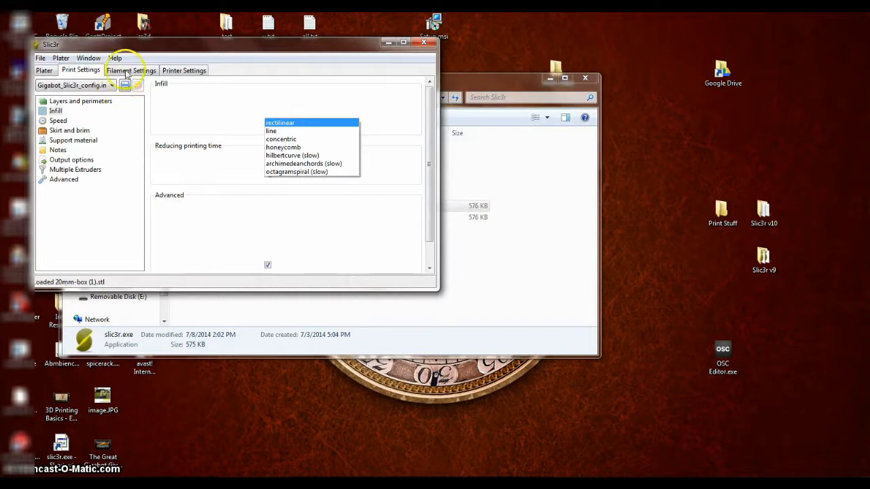
click(96, 74)
click(114, 71)
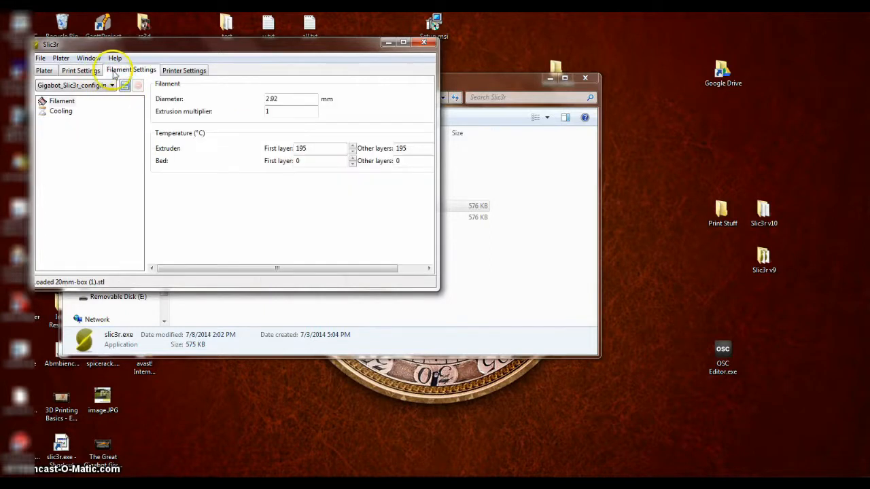
click(90, 71)
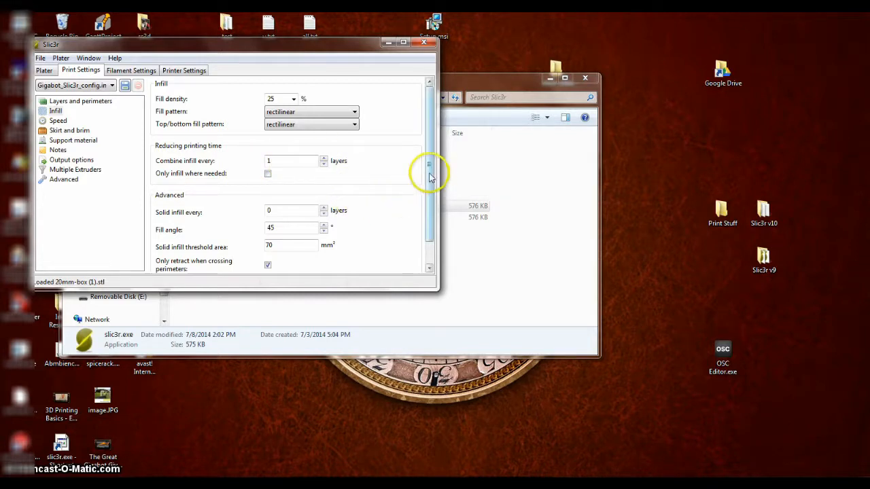
drag(429, 177, 417, 204)
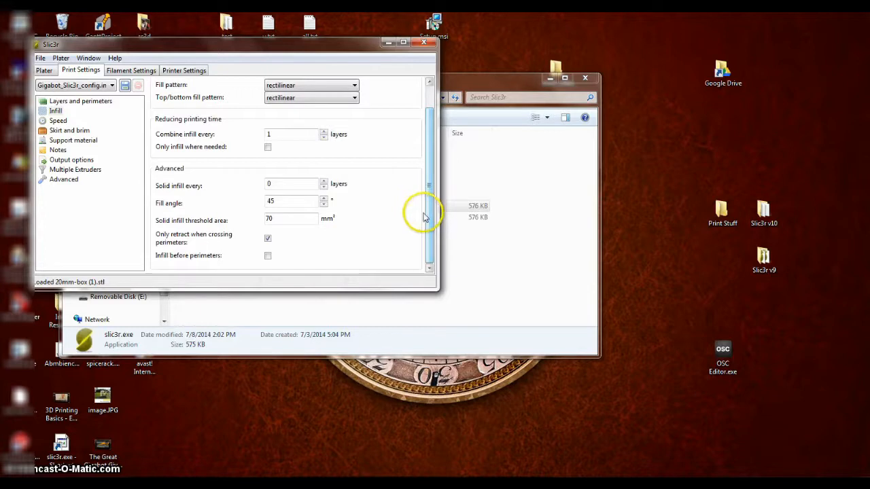
mouse_move(306, 182)
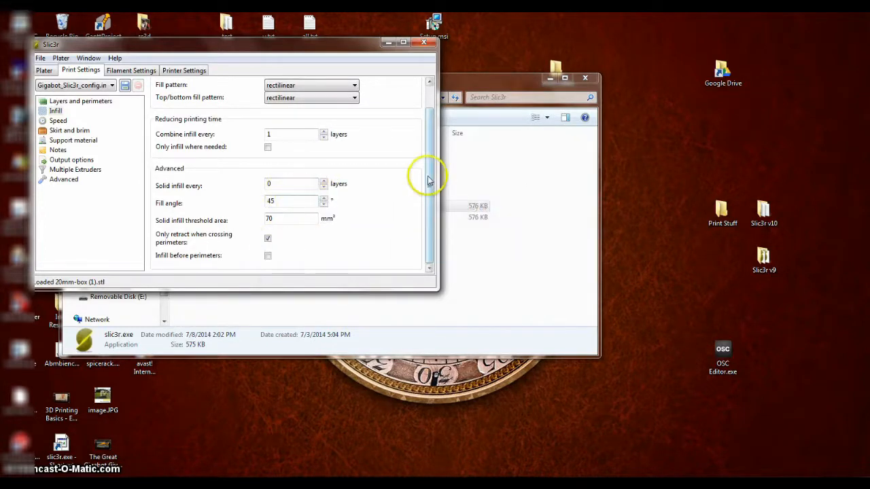
drag(428, 180, 435, 146)
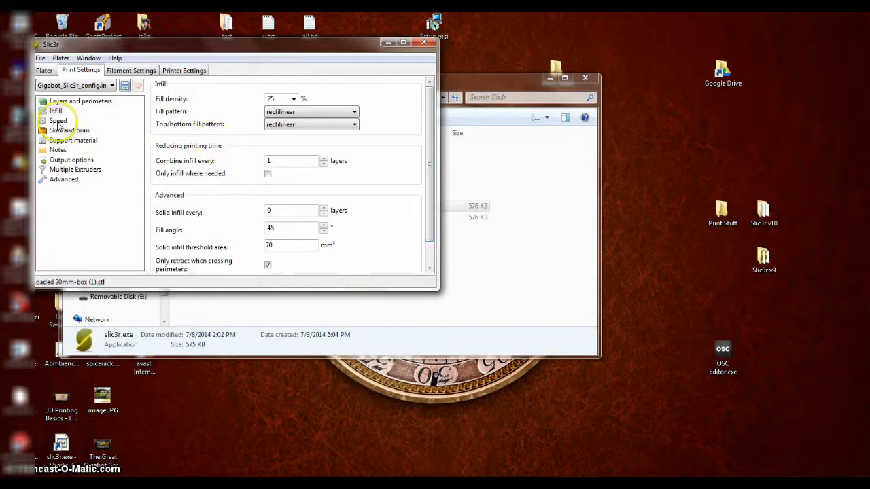
- Check the print speeds, and examine the skirt loops, distance from object and brim width
click(58, 121)
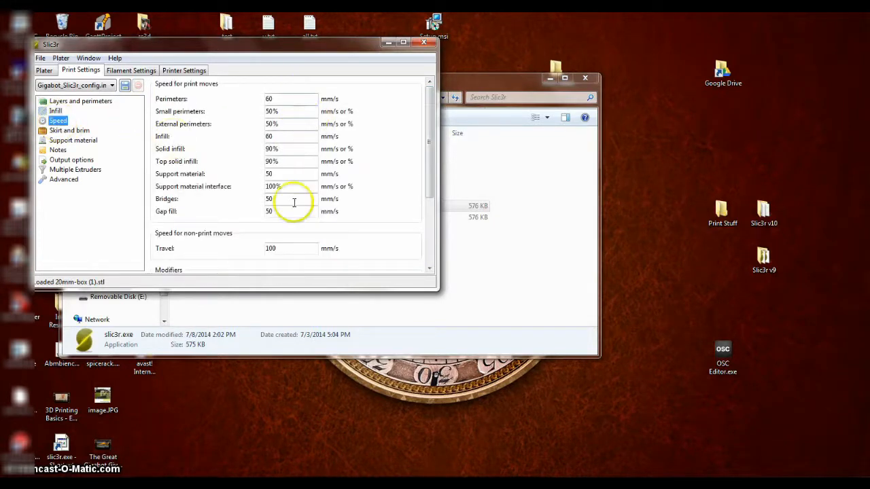
click(65, 130)
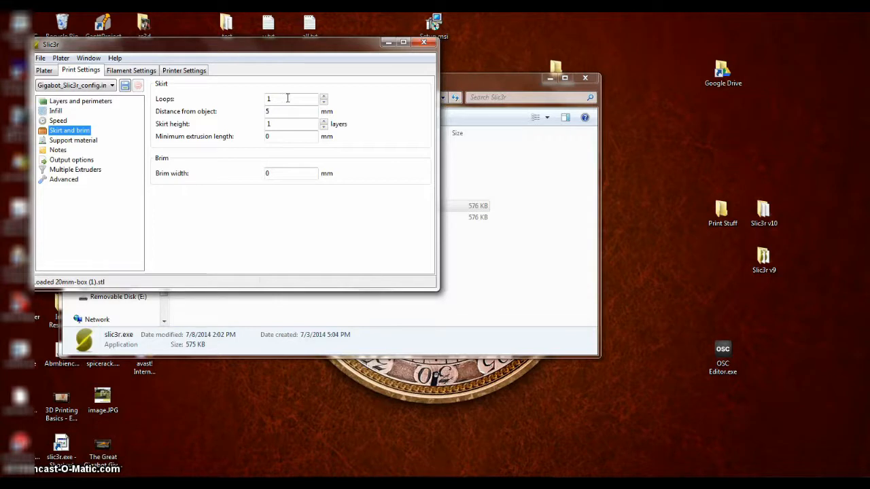
click(284, 100)
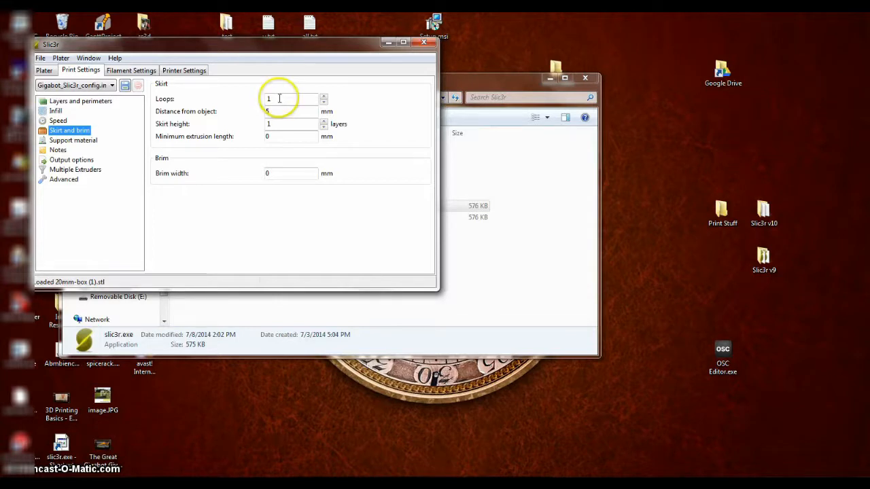
drag(289, 112, 256, 120)
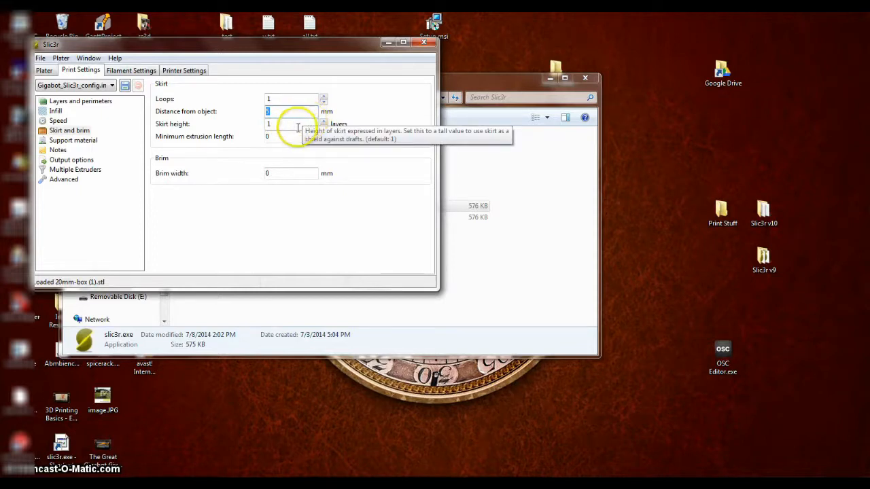
key(BackSpace)
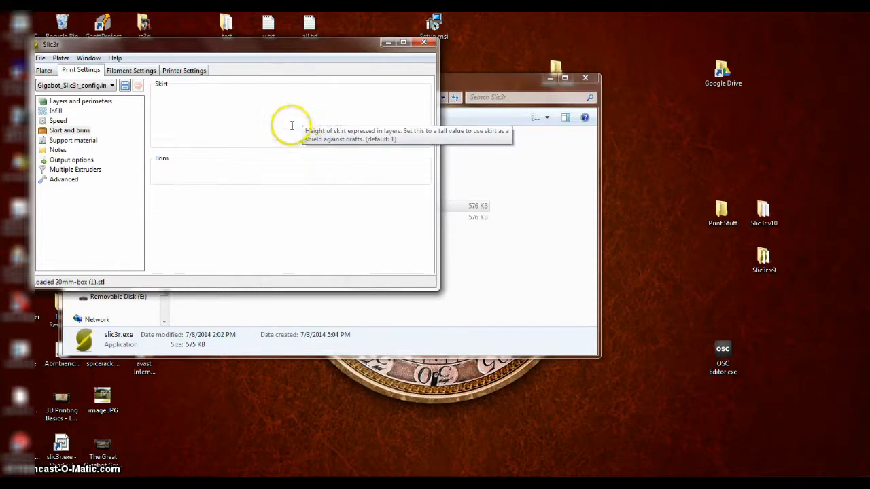
click(117, 71)
click(80, 70)
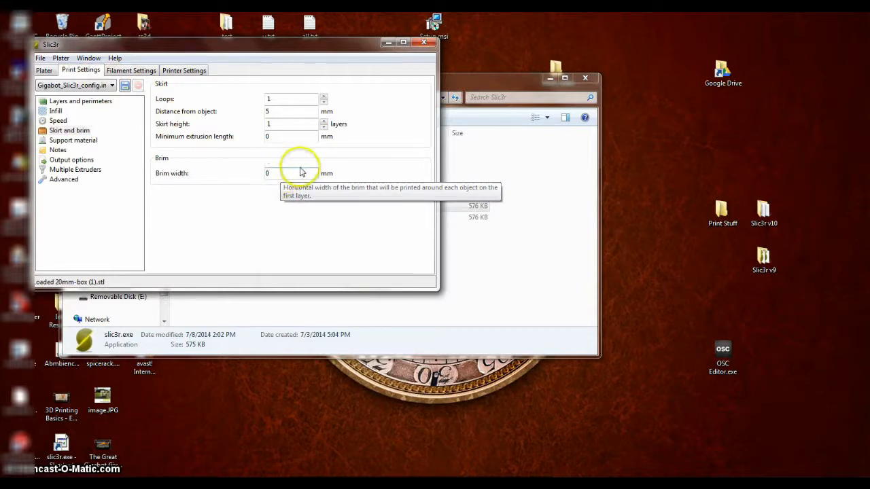
- Review the support material options and the number of raft layers in the print settings
click(75, 141)
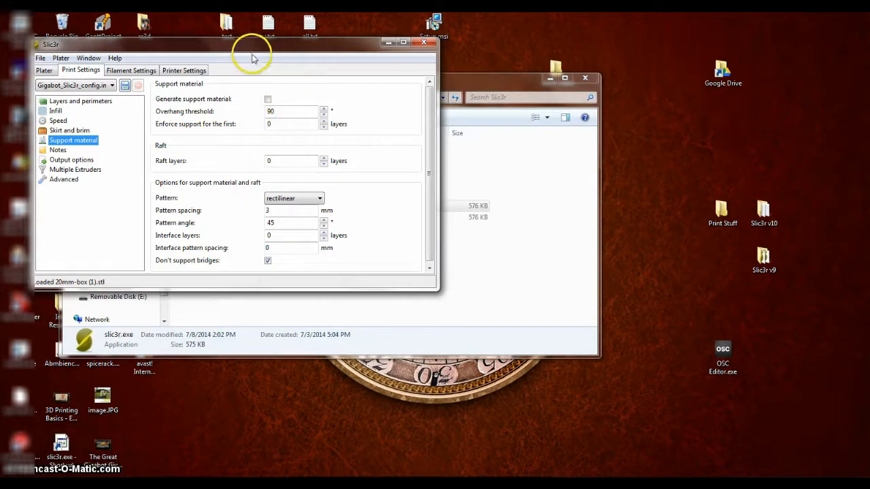
click(267, 100)
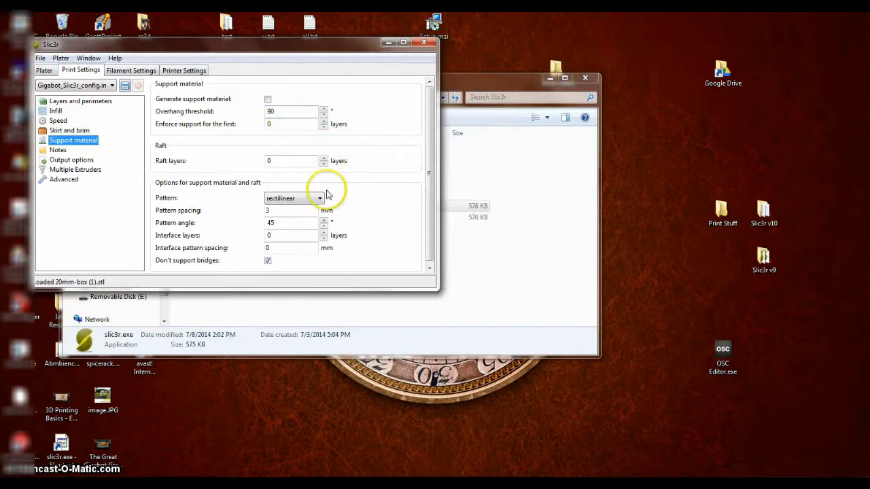
click(287, 161)
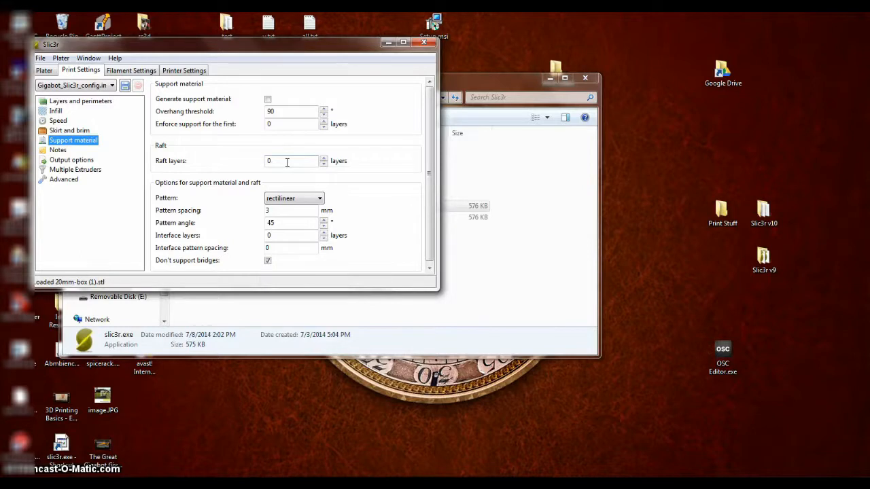
click(290, 162)
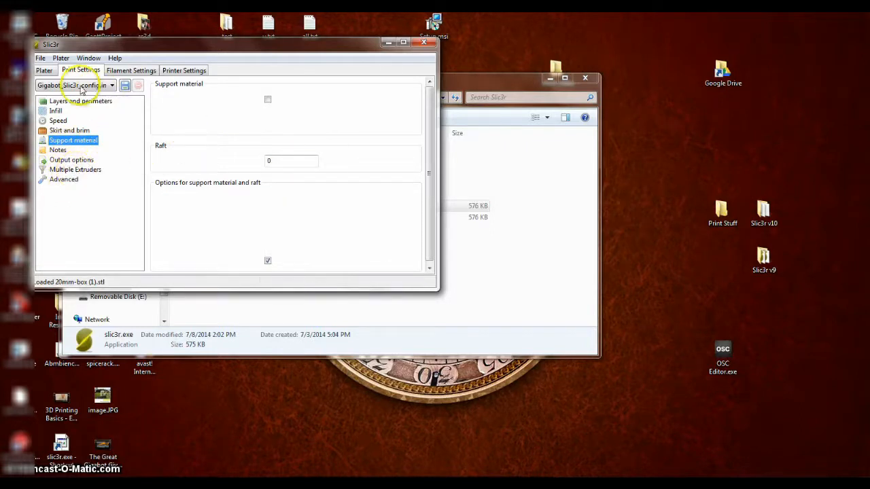
- Export the G-code of the 20mm-box model as 20mm-box (1).gco into the slic3r video folder
click(46, 70)
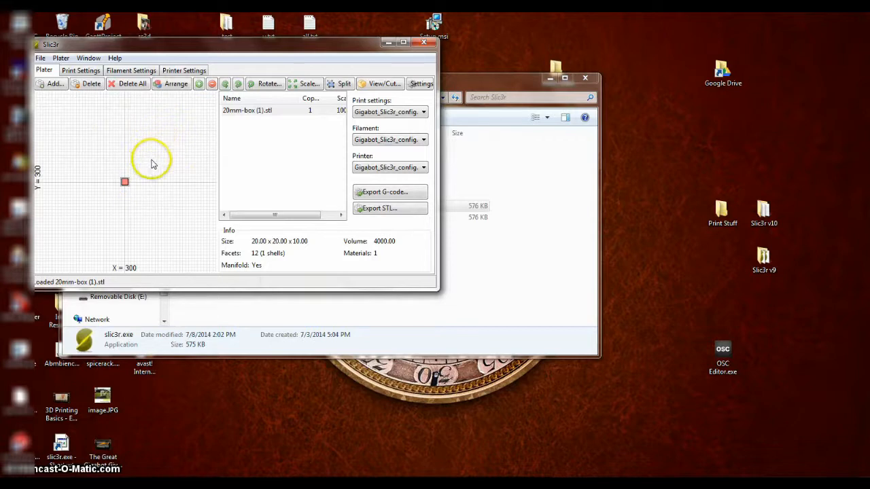
click(384, 192)
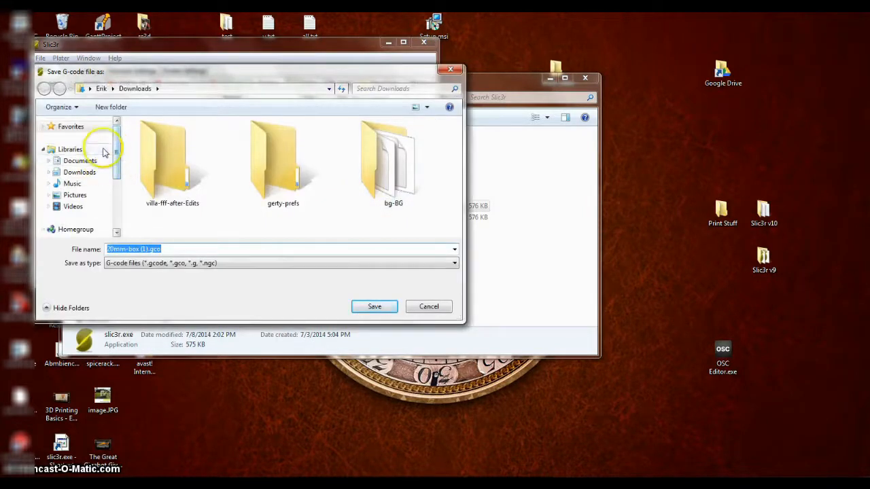
click(90, 89)
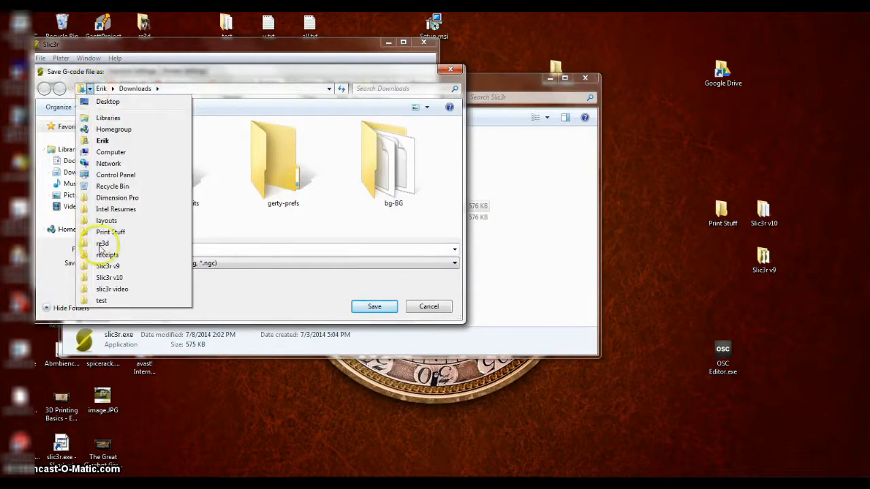
click(113, 289)
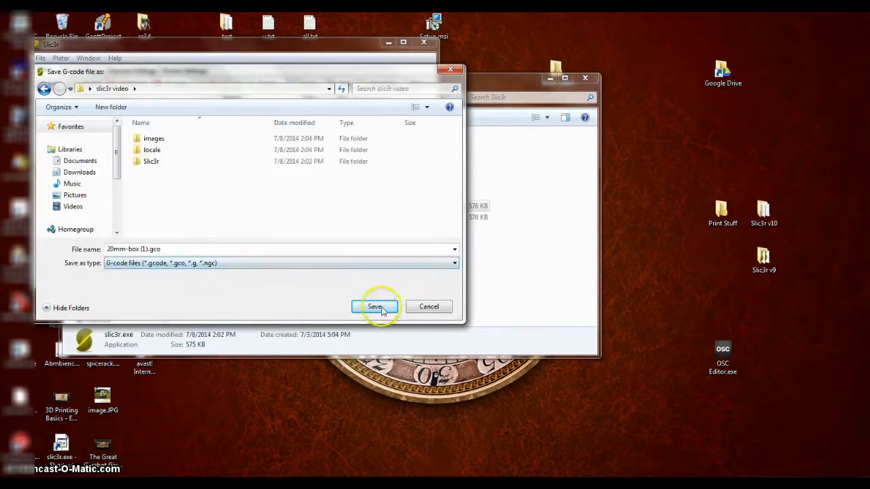
click(377, 307)
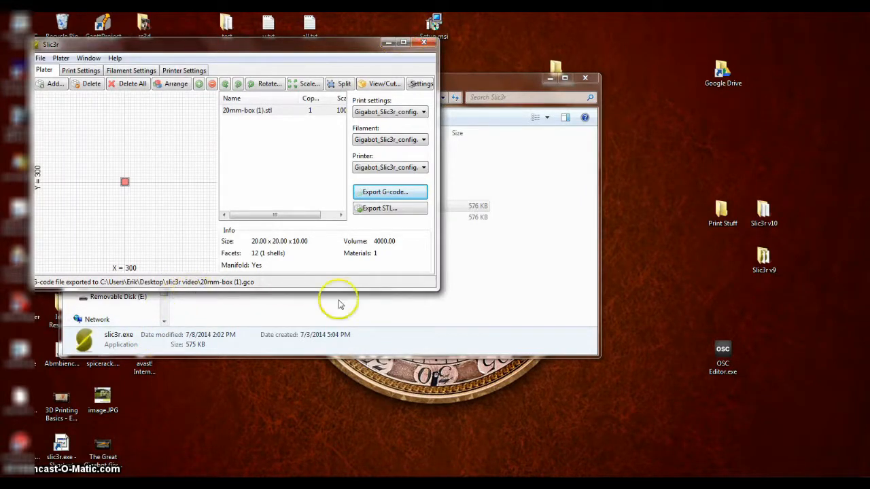
- Switch to the Quick Start Guide in the browser and examine the steps on slicing the test file, connecting to the printer and loading the file
click(246, 484)
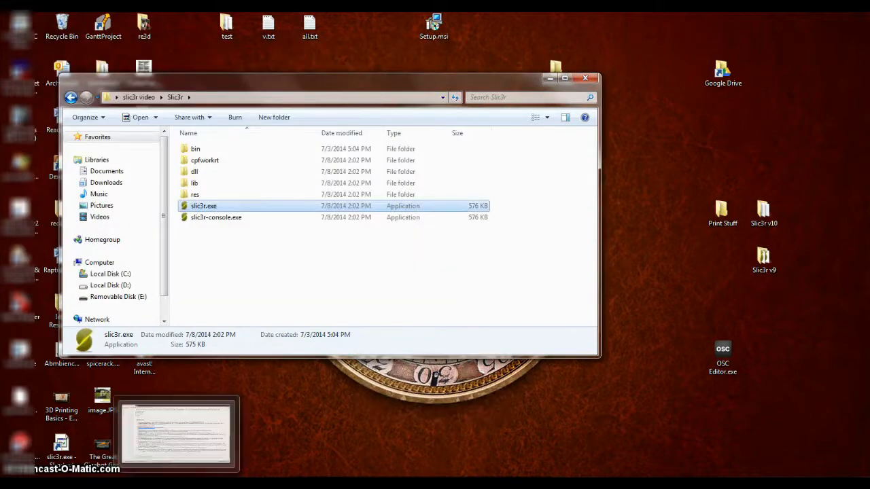
click(176, 484)
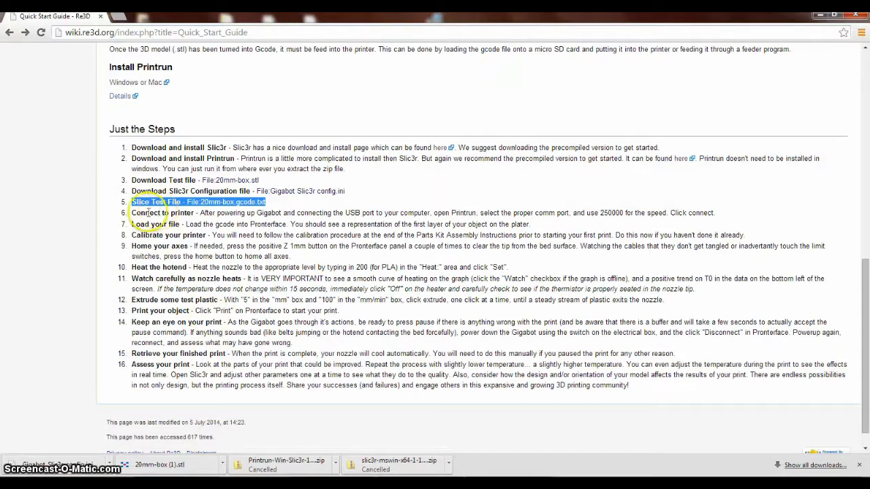
drag(137, 213, 185, 203)
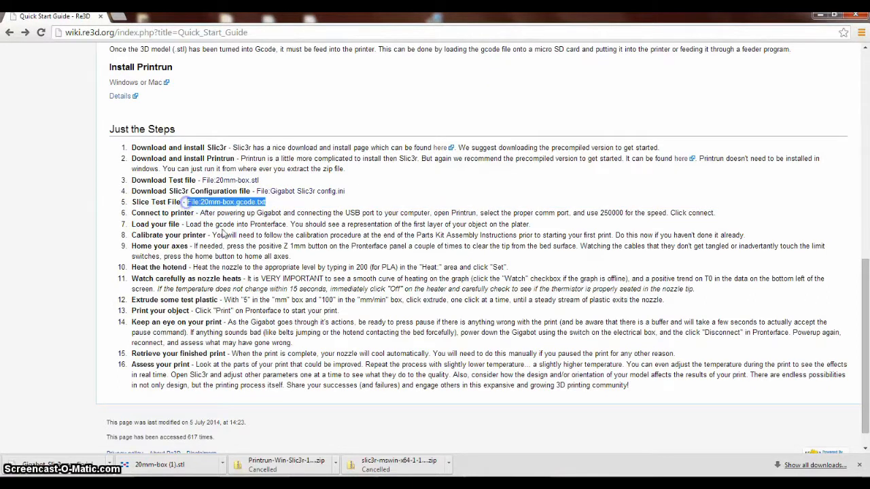
click(270, 205)
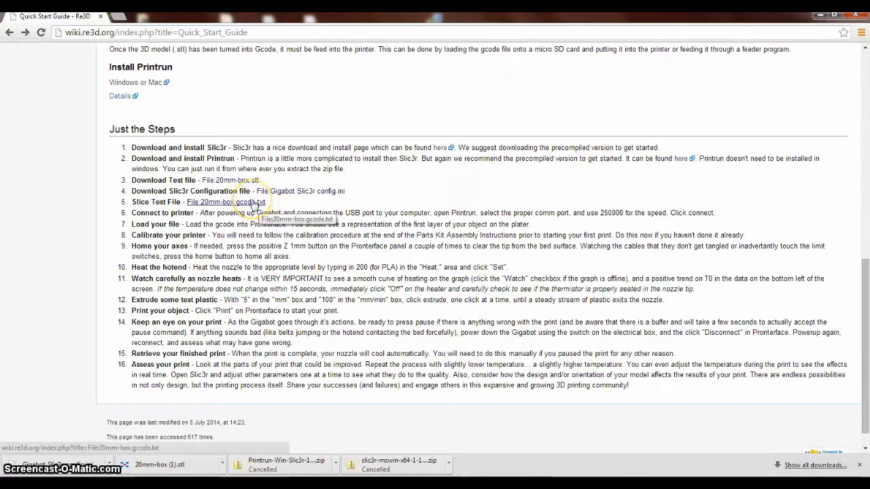
click(267, 199)
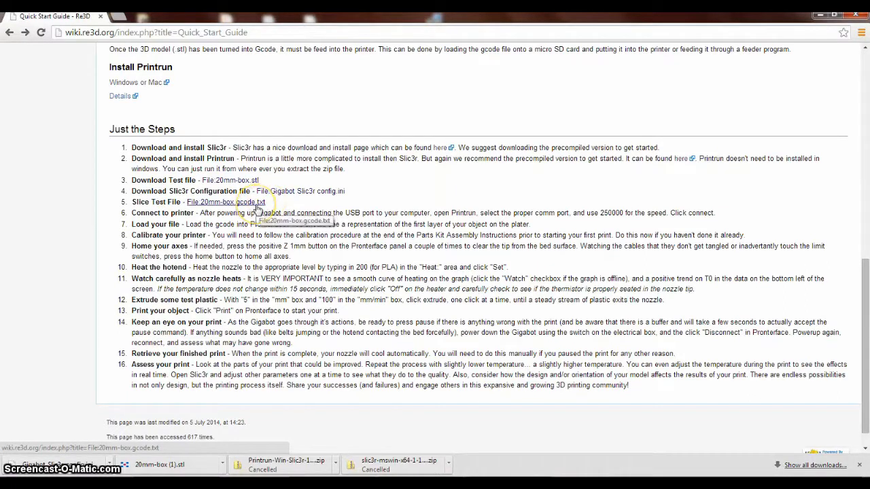
click(259, 209)
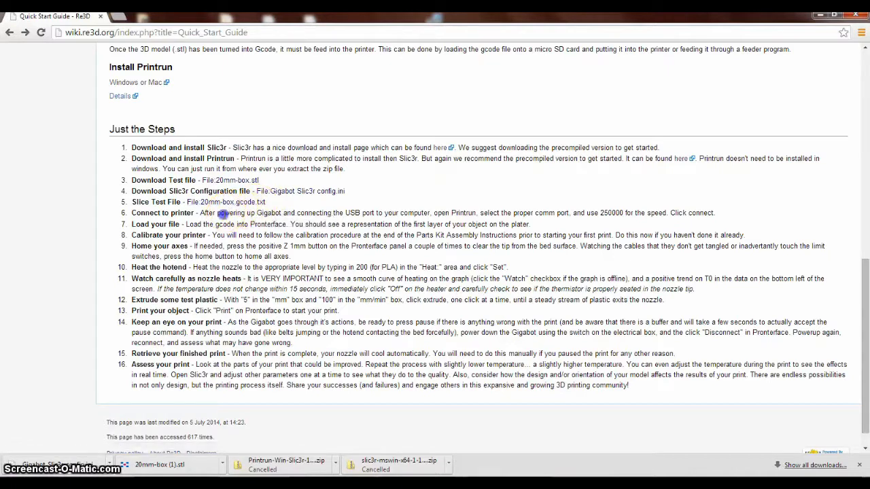
double_click(229, 213)
click(865, 360)
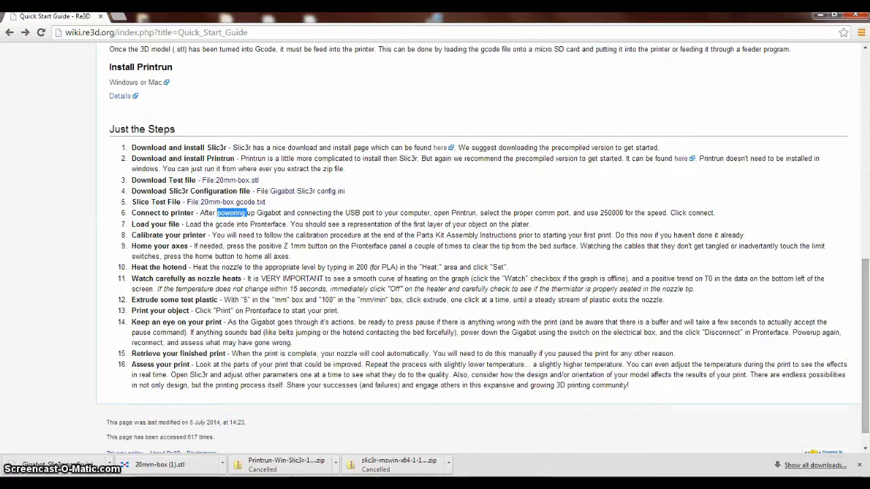
click(788, 485)
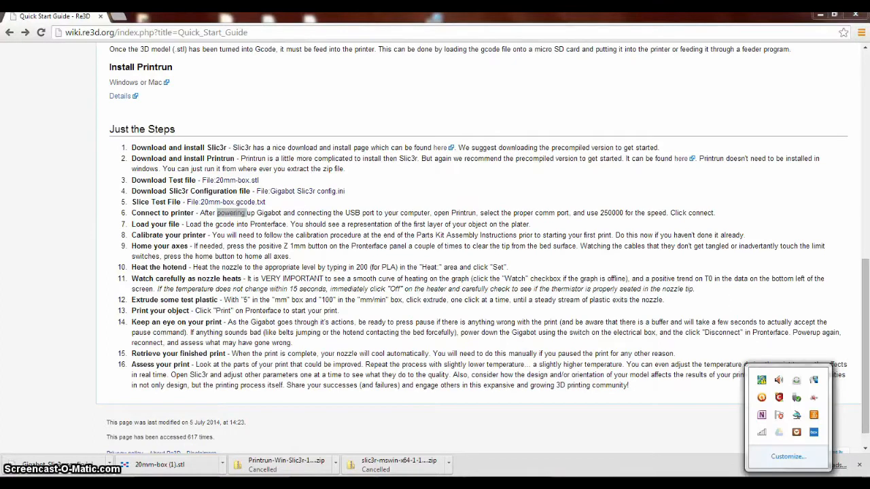
click(788, 485)
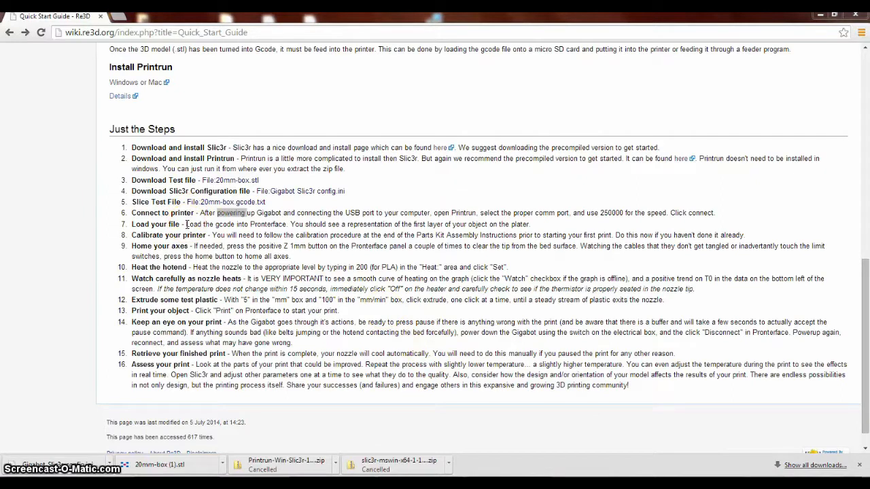
drag(186, 225, 537, 229)
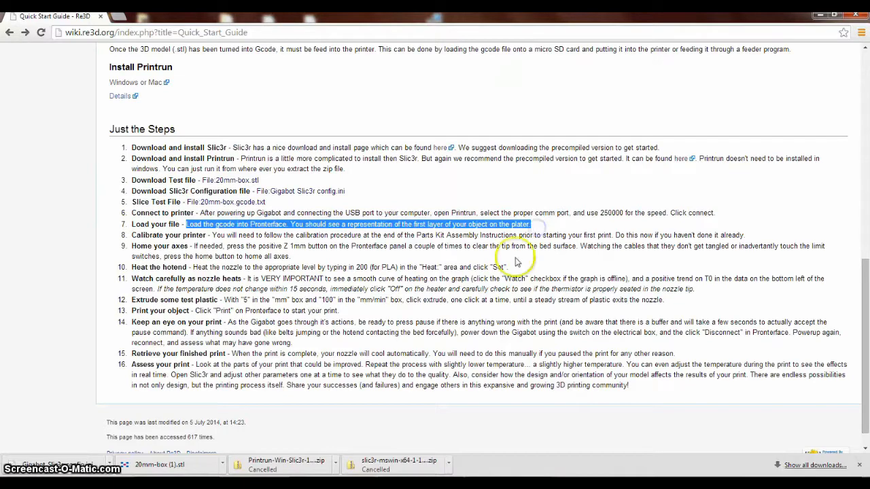
- Launch pronterface.exe from the slic3r video folder on the desktop and allow it through the security prompts
mouse_move(299, 482)
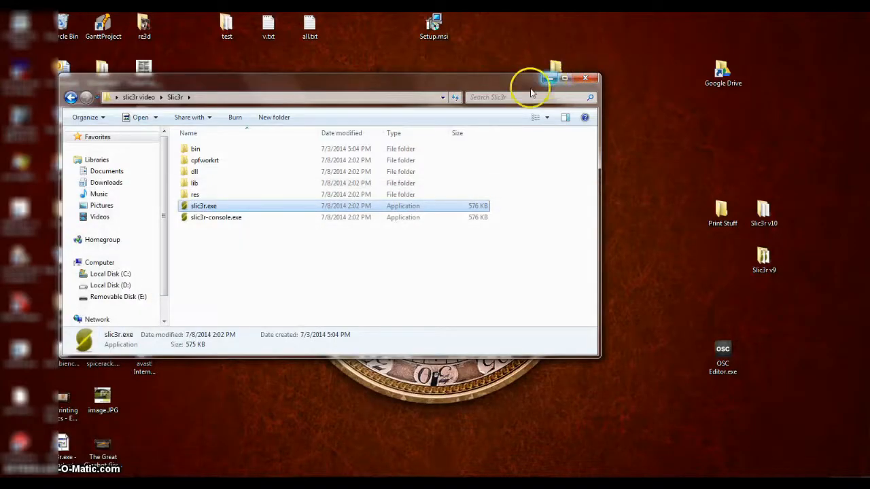
click(550, 79)
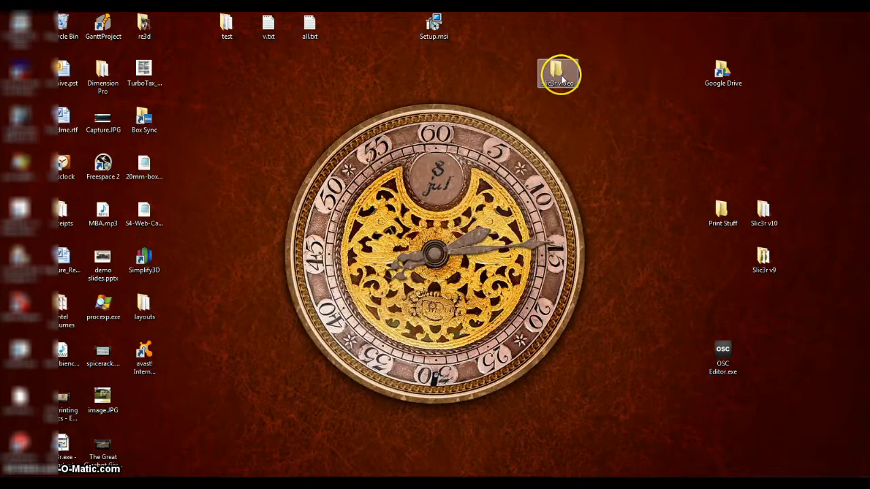
double_click(554, 75)
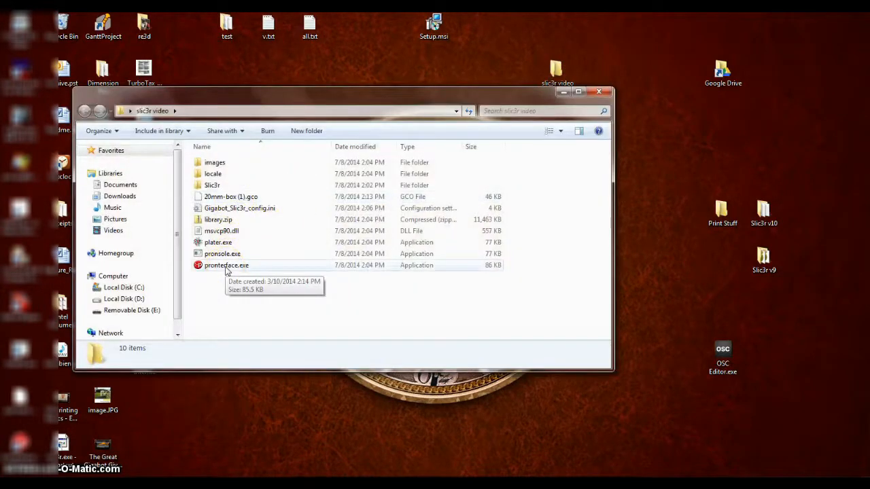
double_click(226, 266)
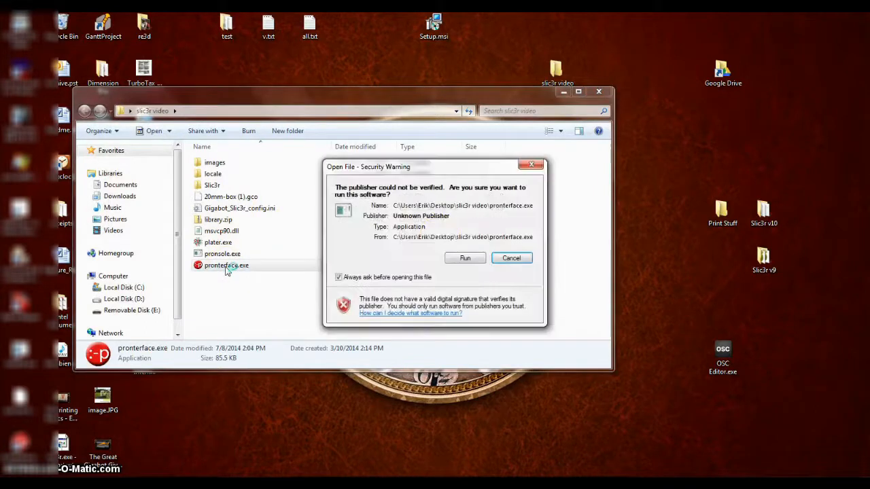
click(462, 257)
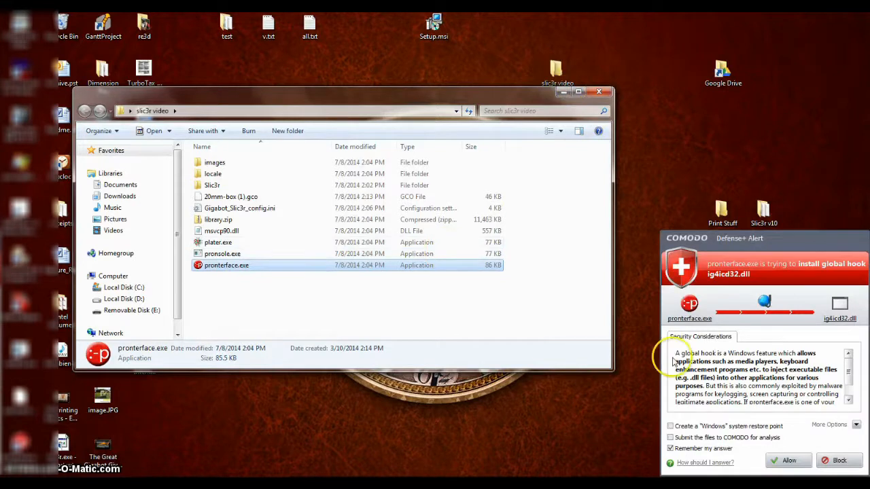
click(803, 459)
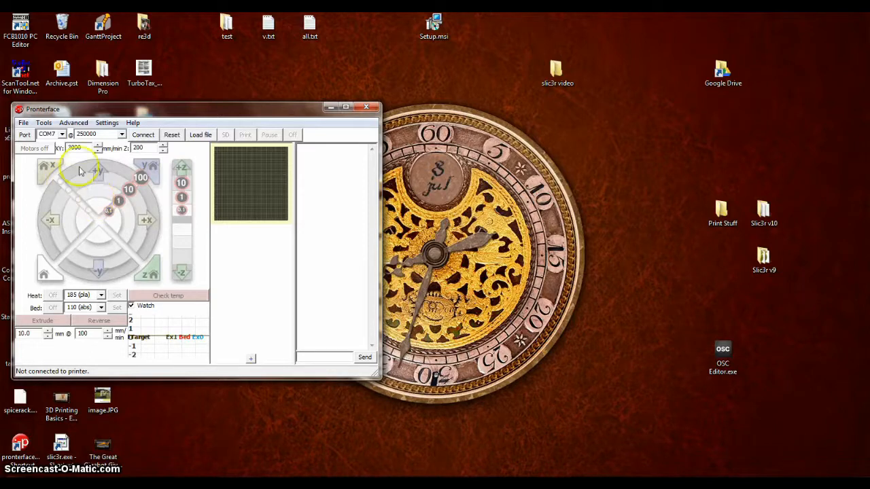
- Connect Pronterface to the printer on COM7 at 250000 and try the axis jogging and homing controls
click(144, 135)
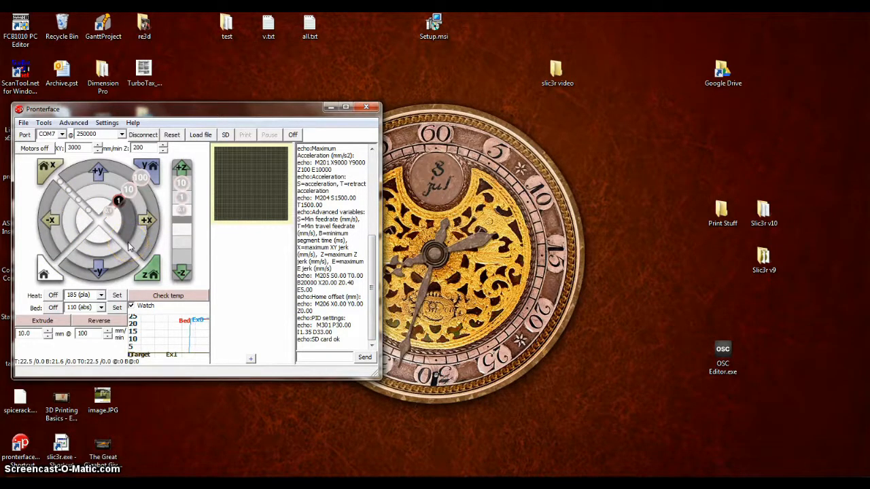
click(156, 276)
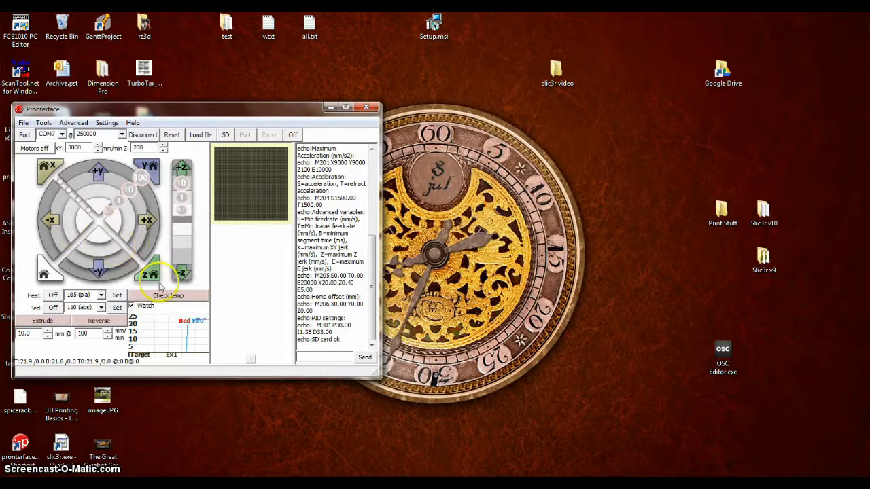
click(106, 197)
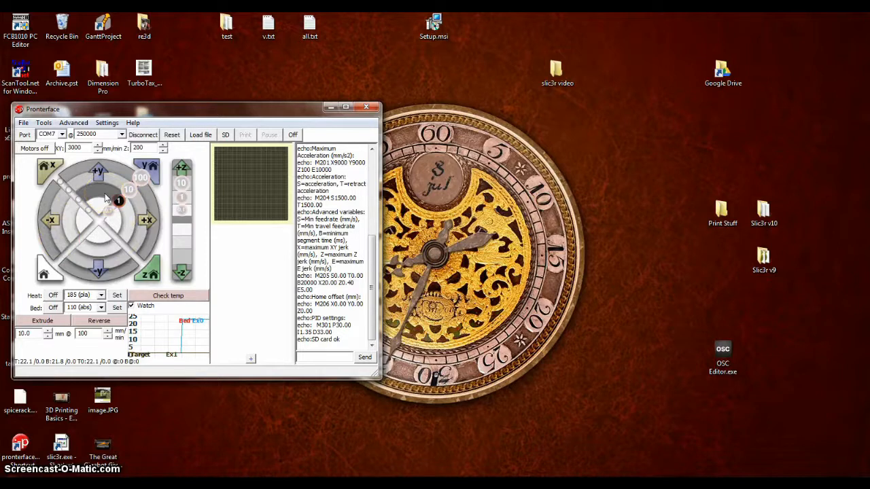
click(153, 276)
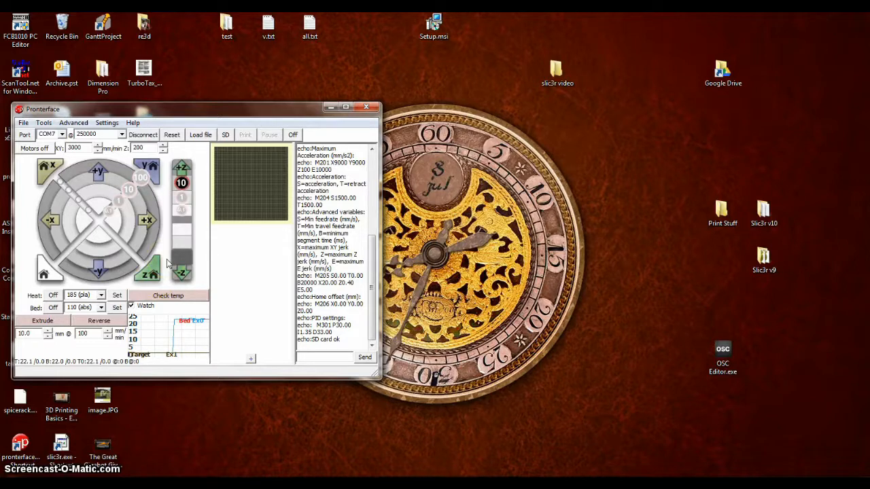
click(43, 274)
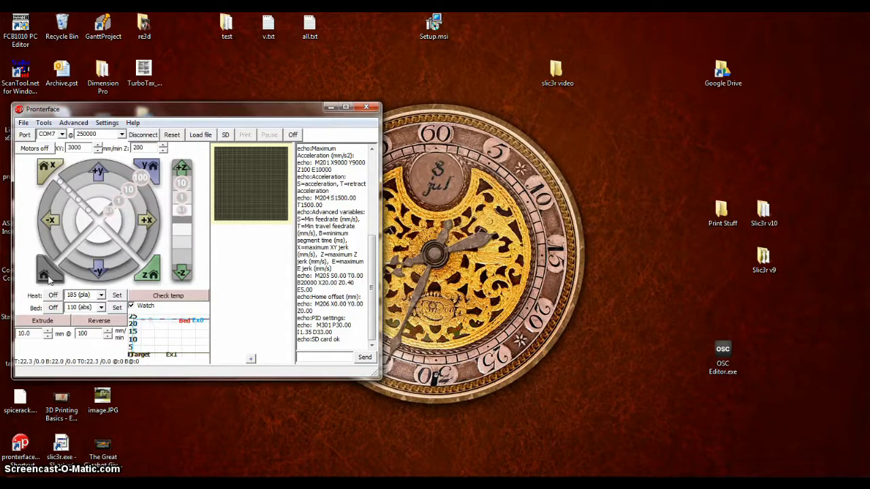
click(98, 261)
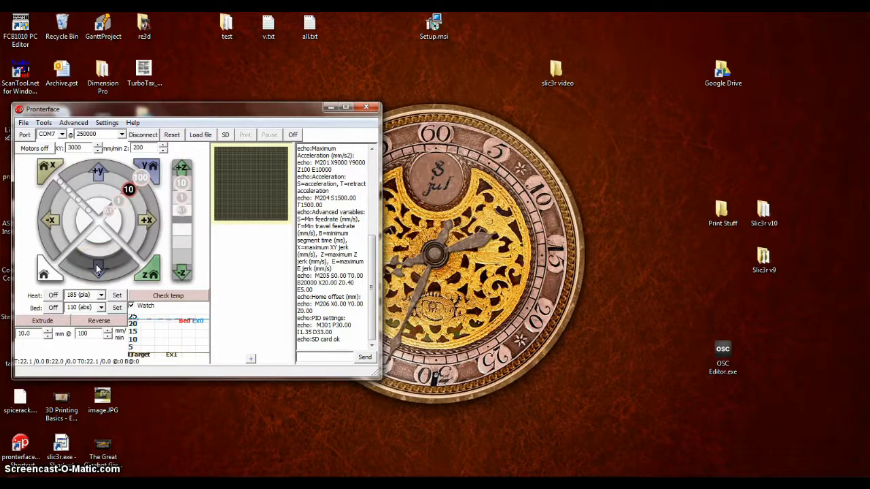
click(45, 274)
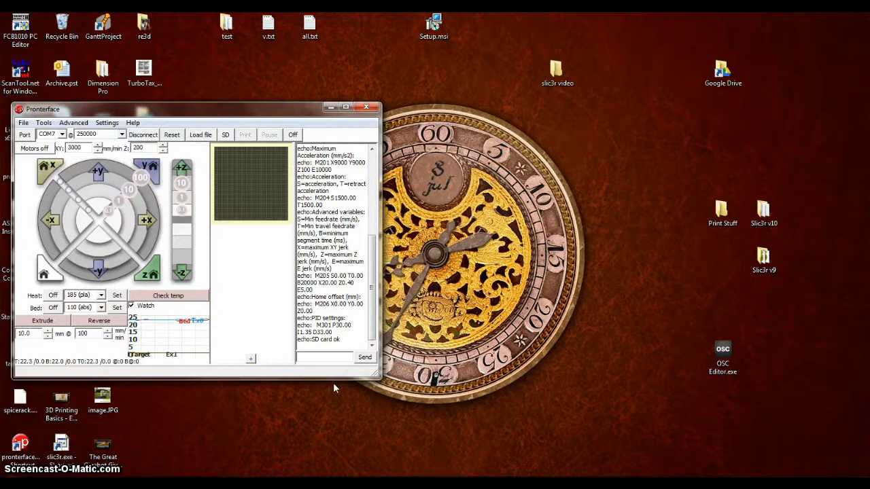
- Check the guide's Load your file step, and start loading a print file in Pronterface from the Desktop folder
key(alt+Tab)
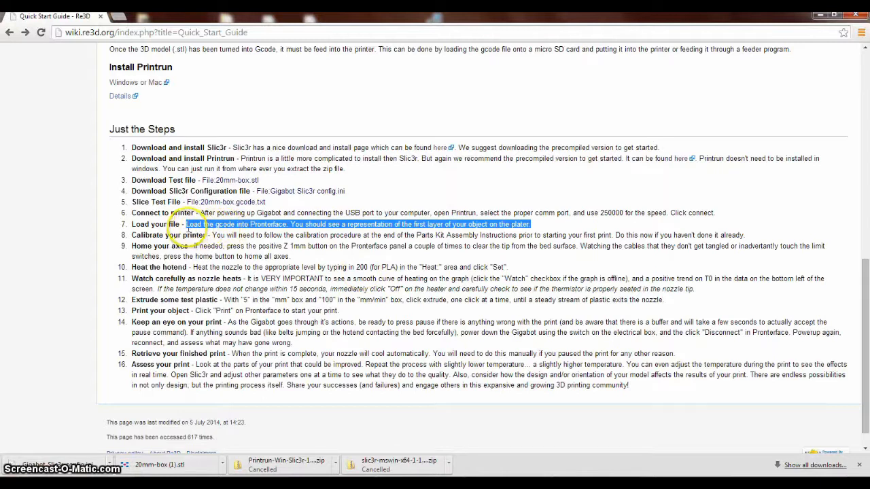
click(190, 227)
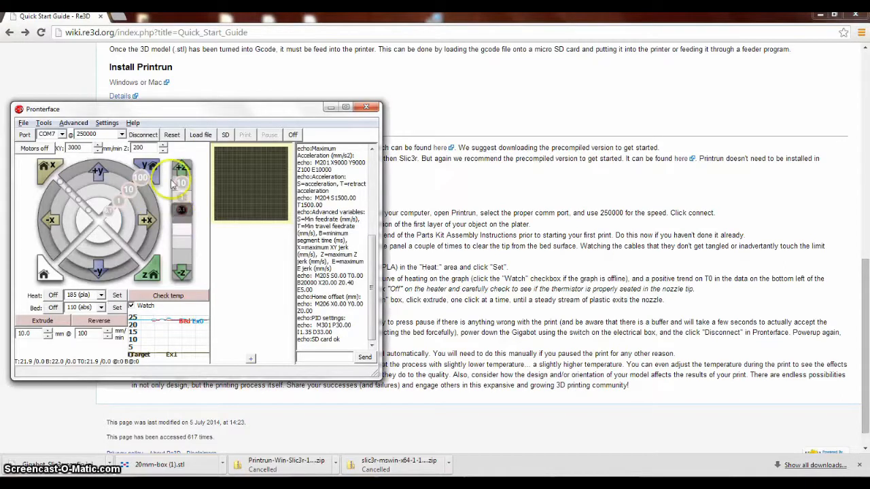
click(201, 135)
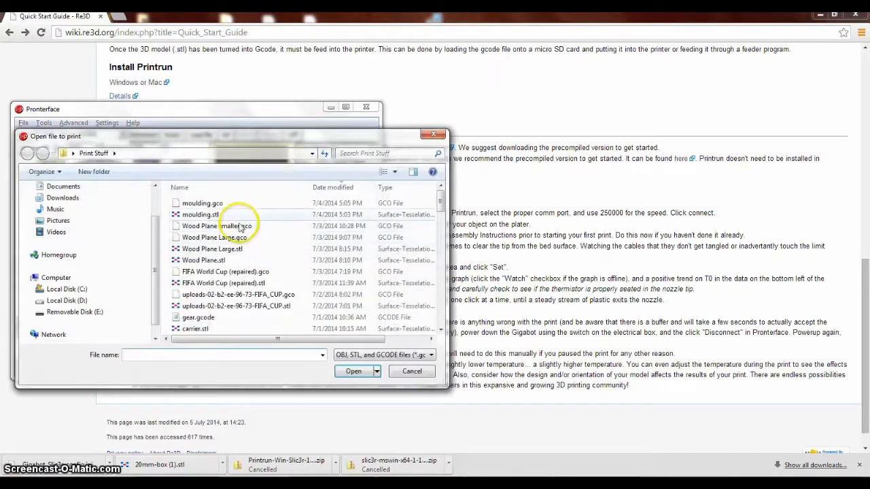
click(72, 154)
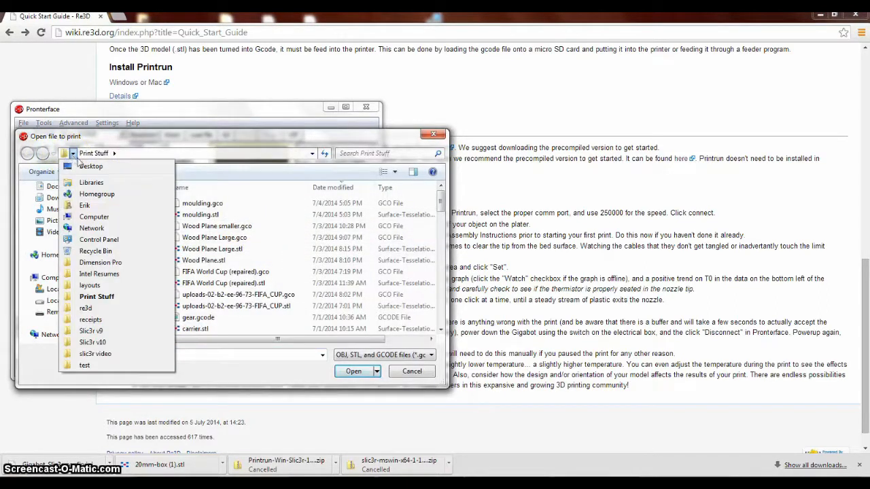
click(73, 155)
click(73, 154)
click(88, 166)
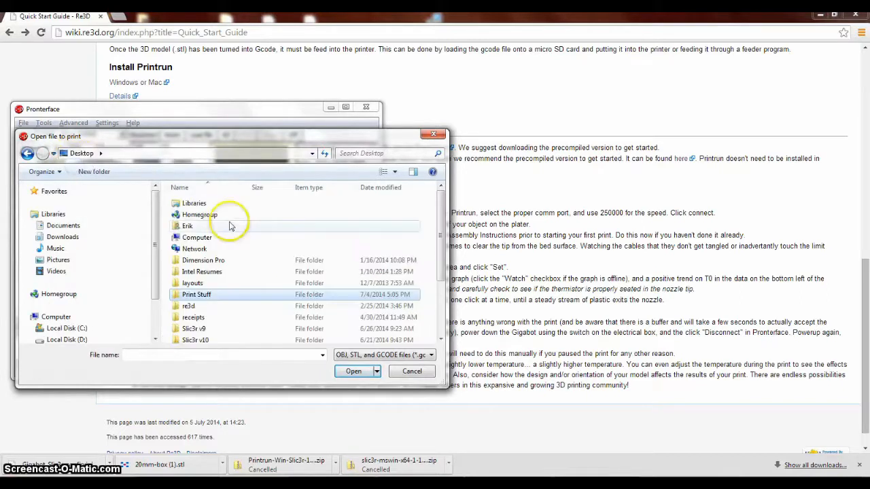
- Load the 20mm-box (1).gco file from the slic3r video folder on the Desktop into Pronterface
click(204, 294)
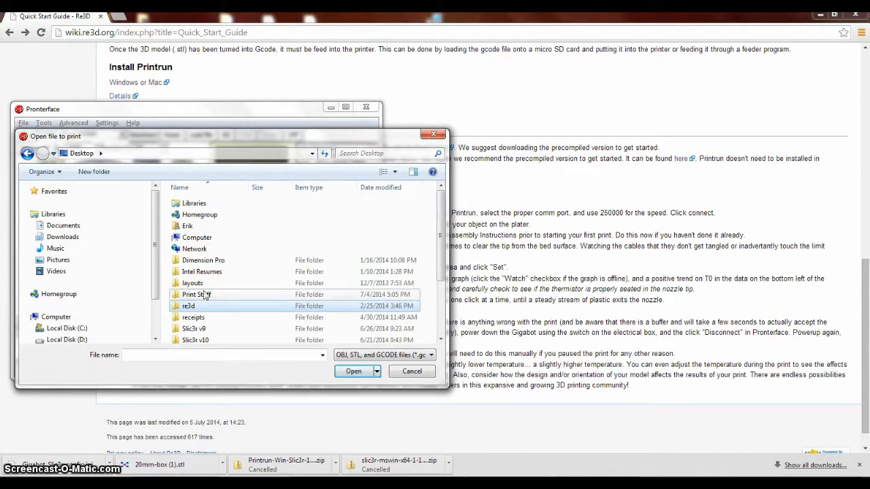
key(Down)
key(Down)
key(Down)
key(Down)
key(Down)
key(Down)
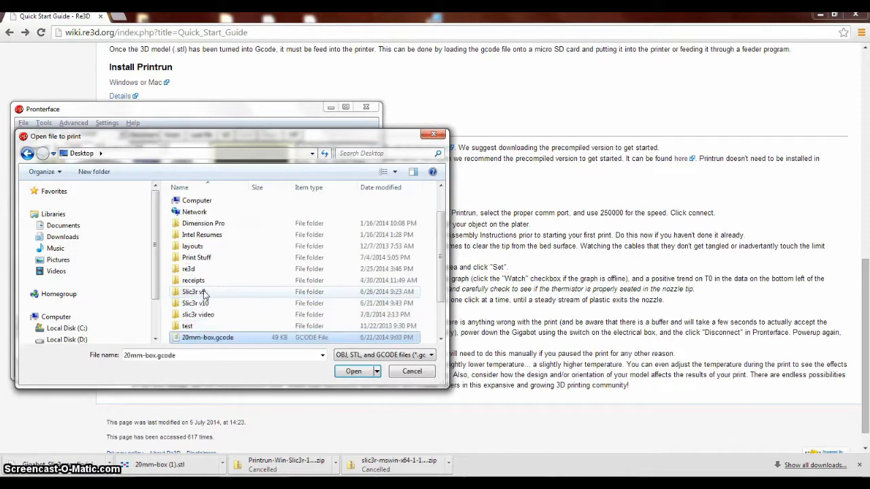
key(Up)
key(Up)
key(Return)
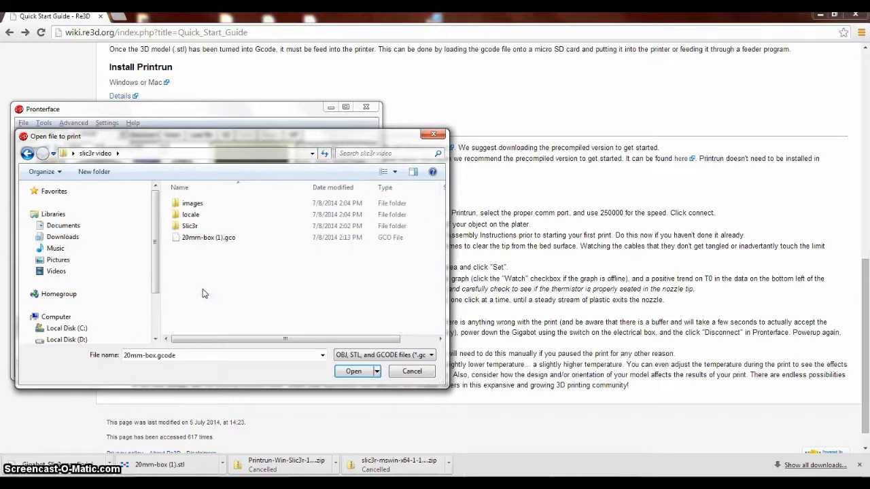
double_click(212, 238)
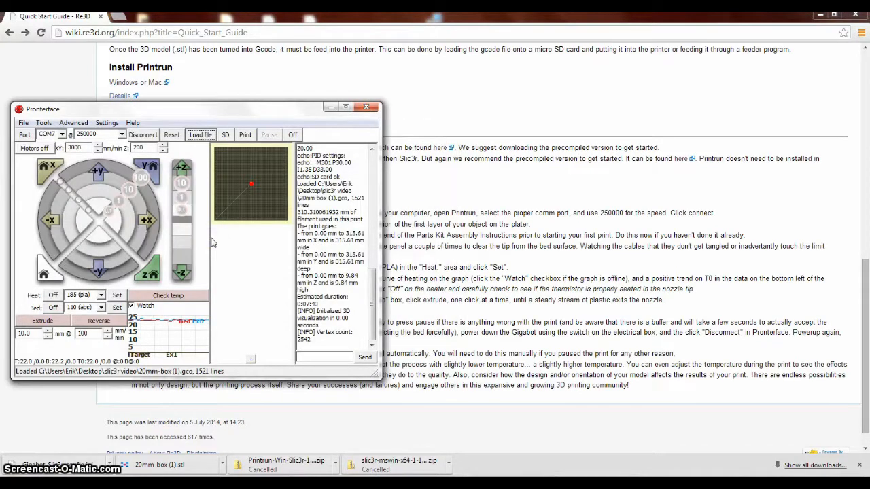
- Review the build dimensions, serial port and baud rate in Pronterface's printer settings, and close them without changes
click(246, 187)
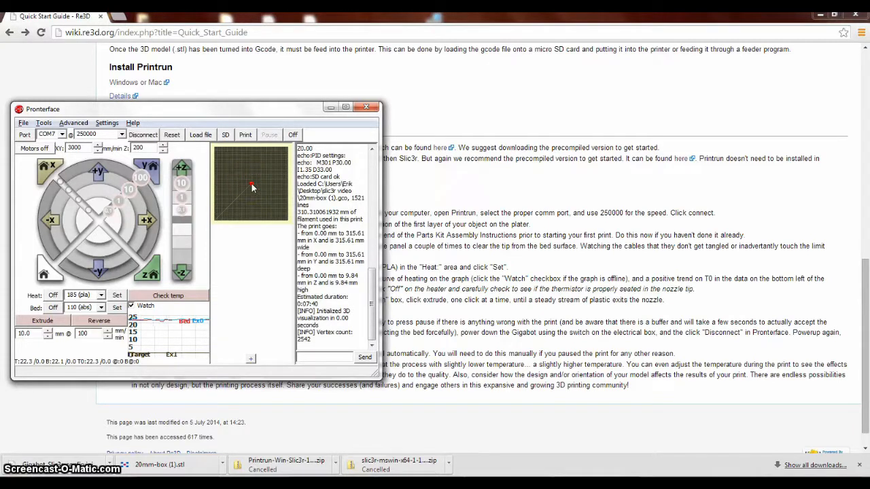
click(112, 125)
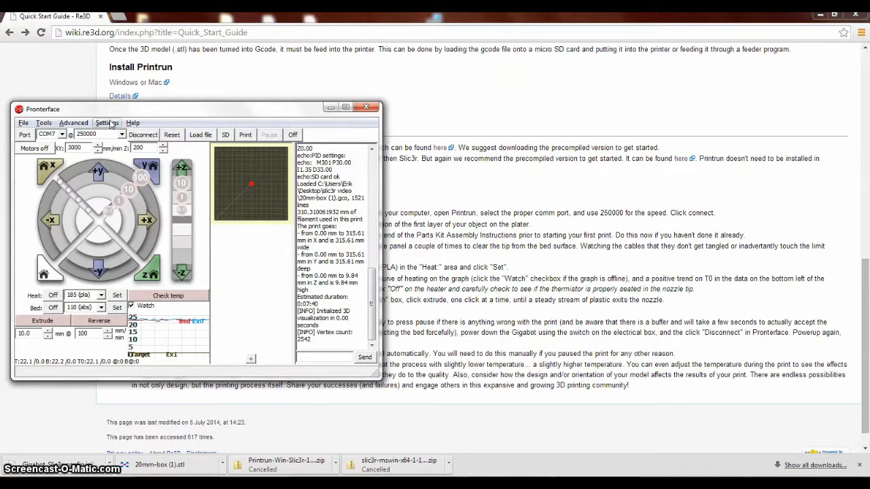
click(111, 125)
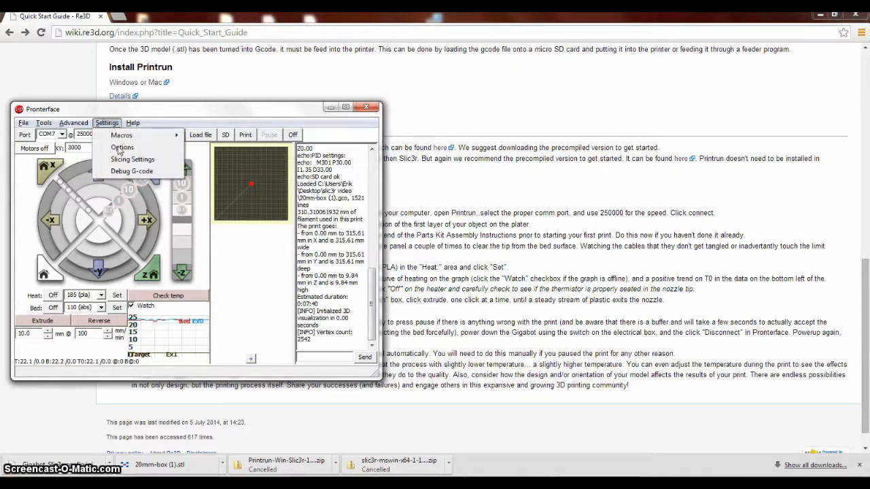
click(121, 147)
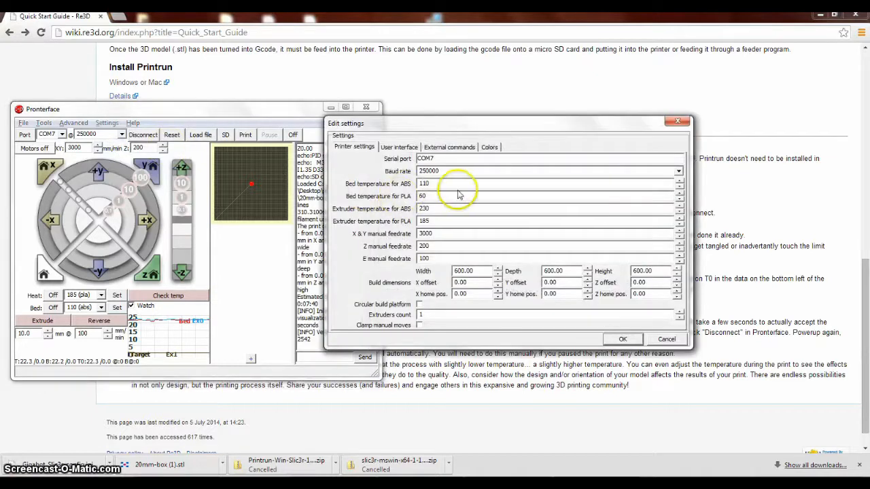
click(487, 270)
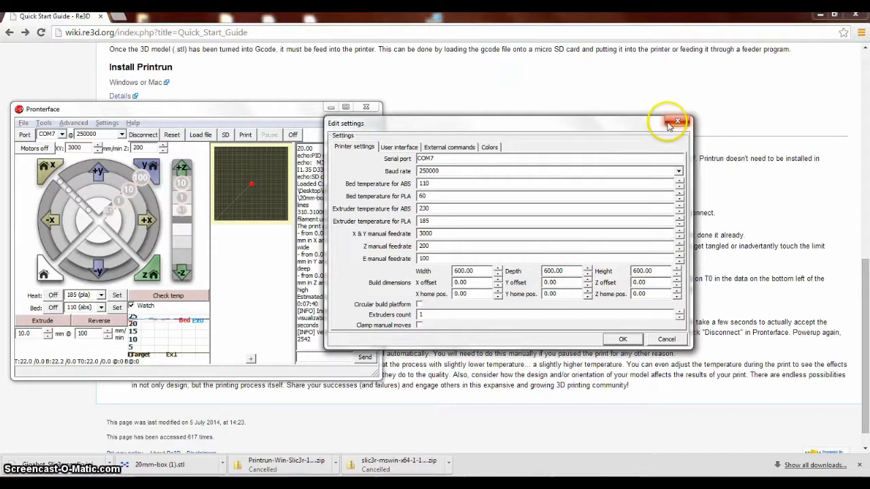
double_click(432, 159)
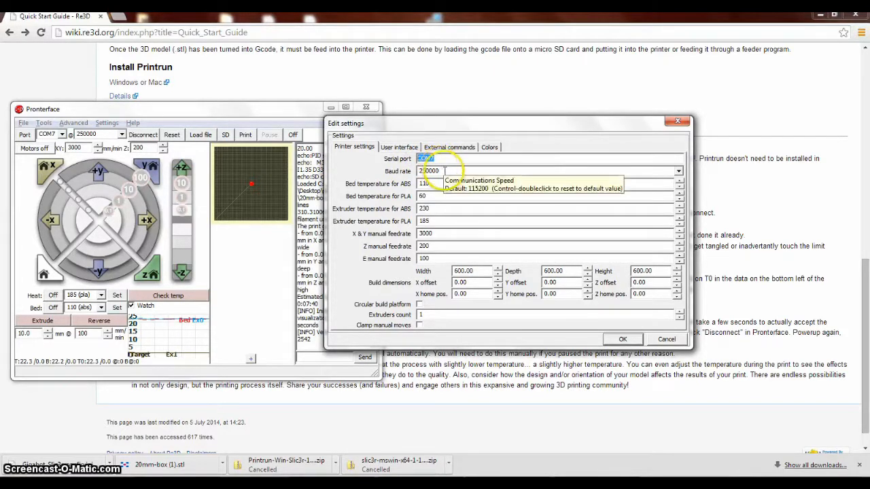
double_click(439, 171)
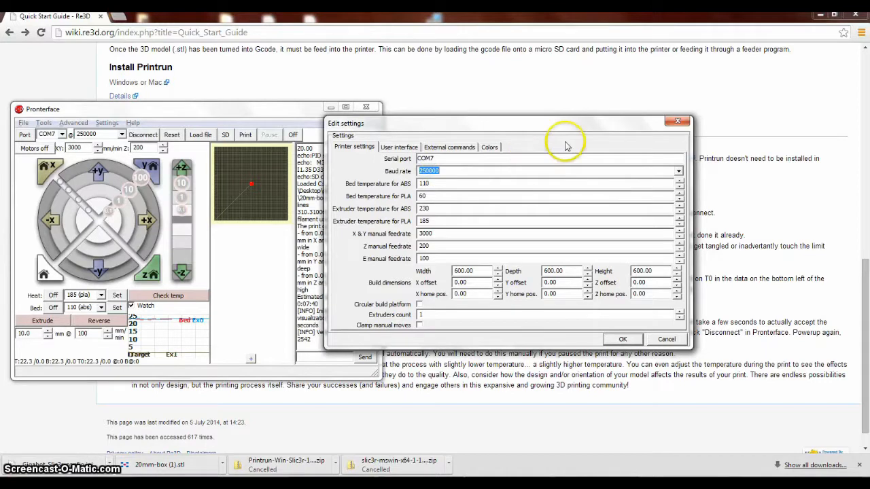
click(677, 122)
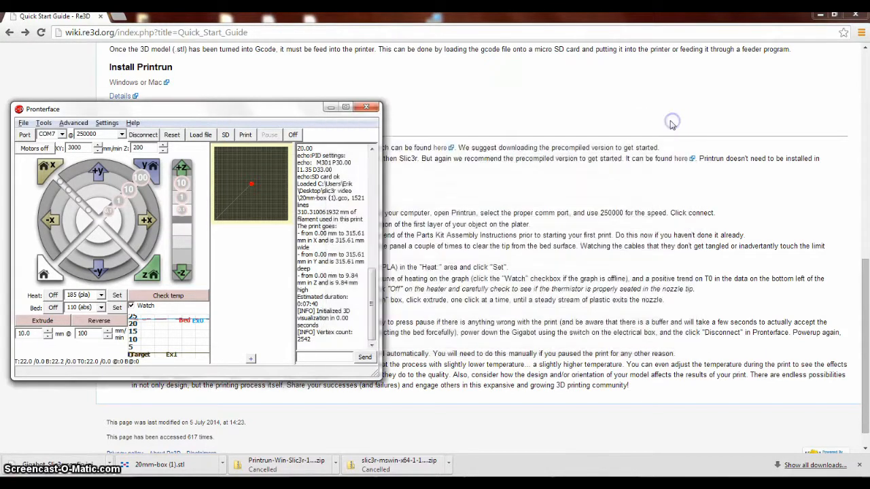
- Switch to the Quick Start Guide in the browser and review the Connect to printer and Load your file steps
click(630, 118)
drag(596, 212, 487, 224)
drag(432, 227, 351, 214)
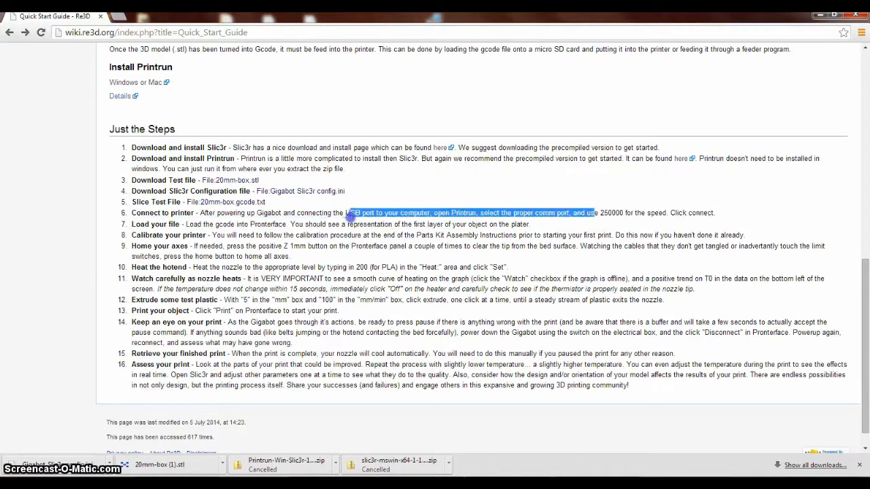
click(607, 213)
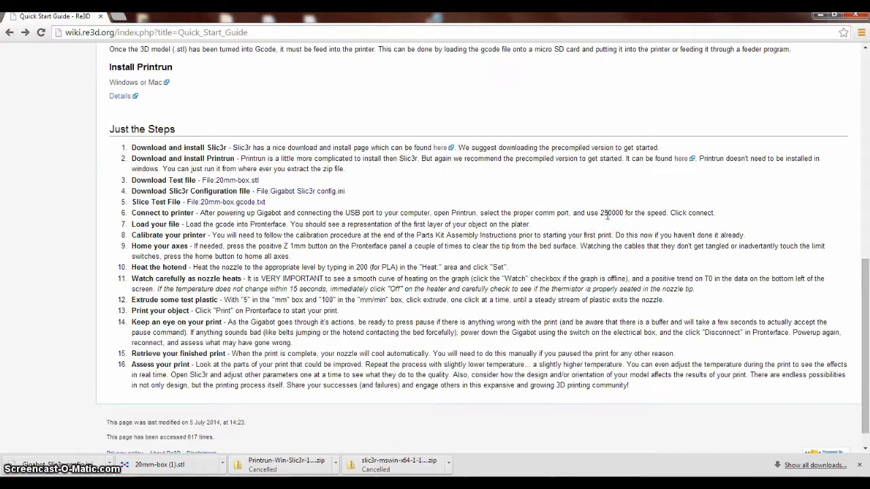
key(alt+Tab)
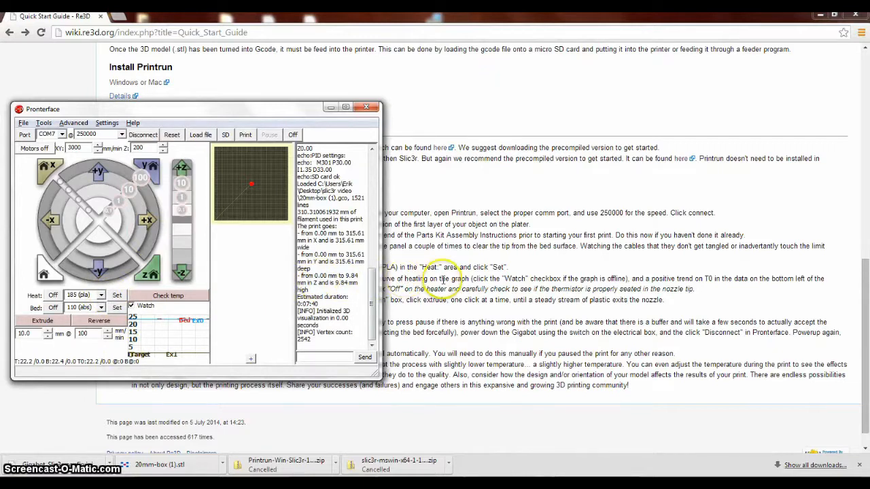
click(487, 256)
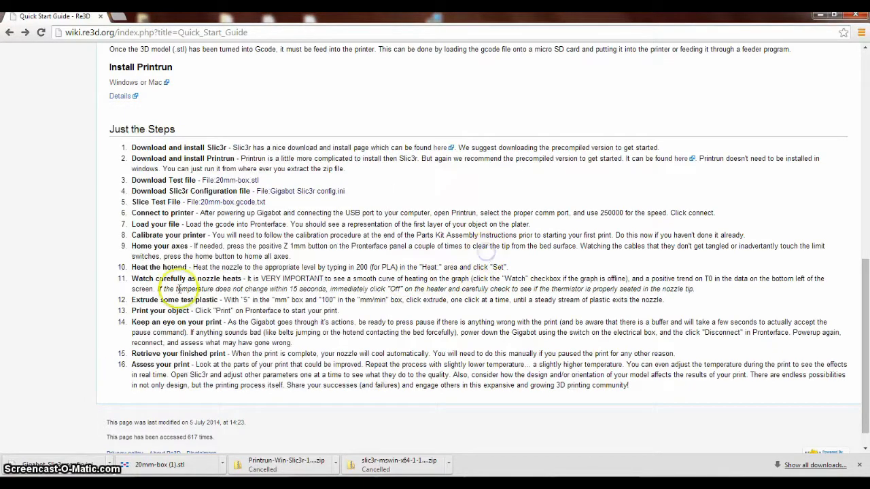
drag(134, 224, 548, 223)
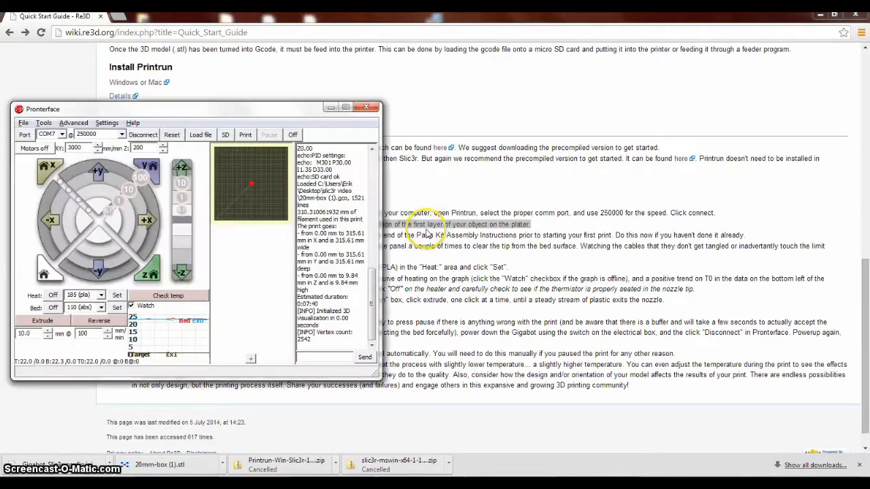
- Return to Pronterface, inspect the sliced box layer by layer up to layer 19 in the G-code view, and close the view
key(alt+Tab)
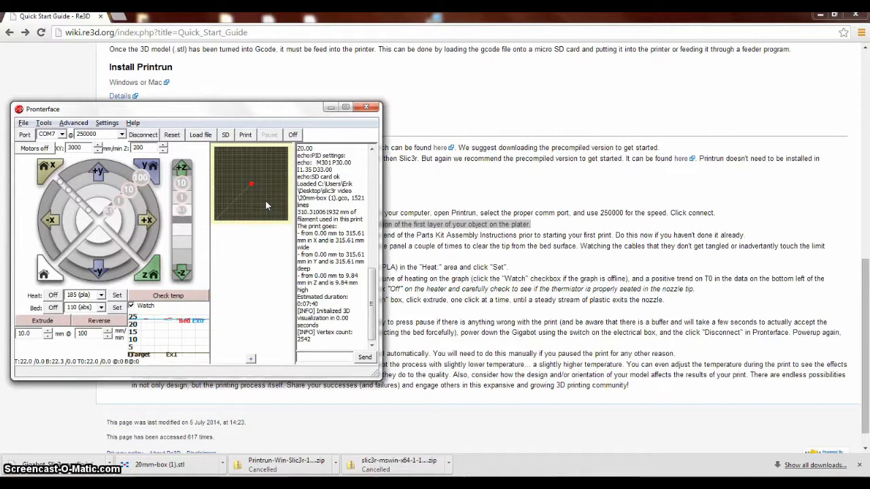
click(265, 200)
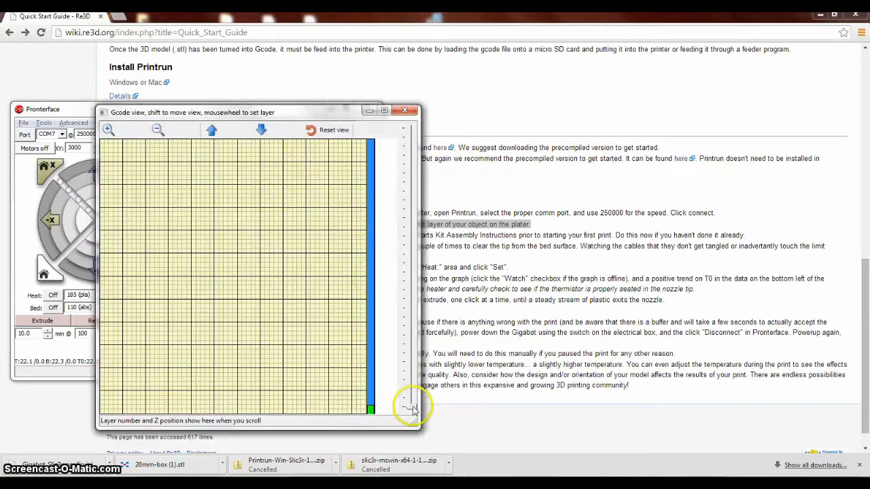
click(211, 131)
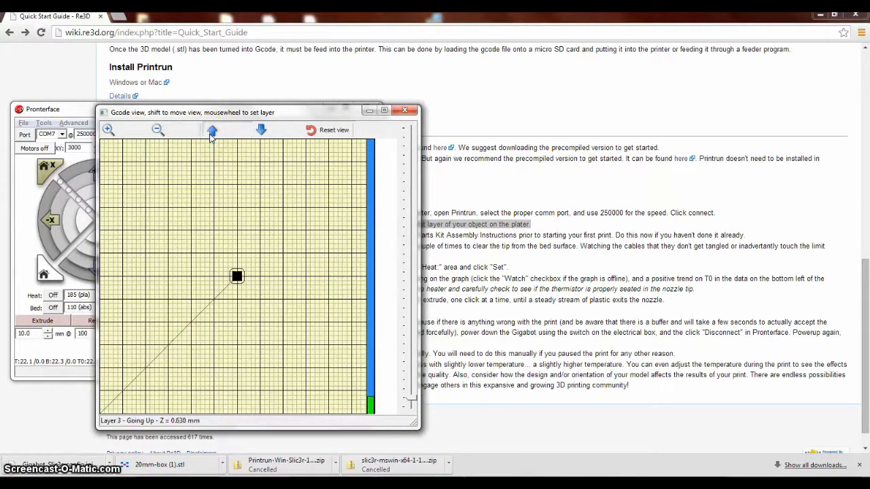
click(212, 131)
click(212, 131)
click(212, 131)
click(212, 131)
click(212, 131)
click(211, 131)
click(211, 131)
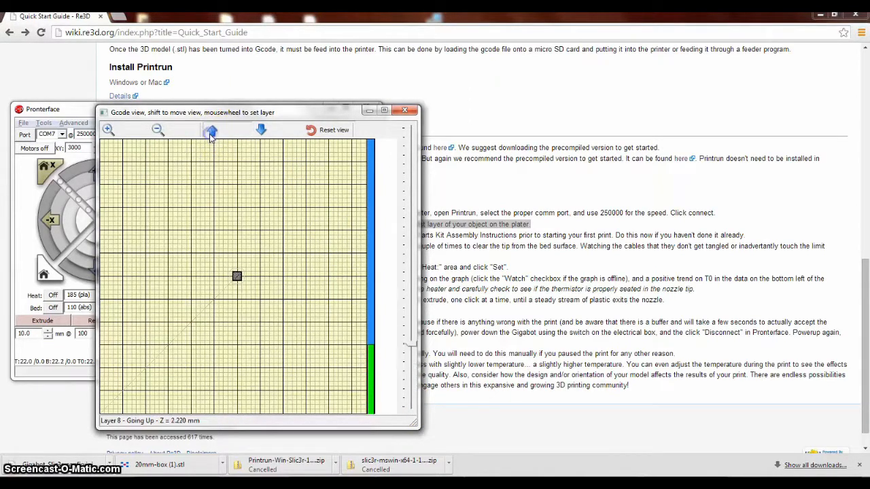
click(211, 132)
click(211, 131)
click(211, 131)
click(211, 131)
click(212, 131)
click(212, 132)
click(211, 132)
double_click(212, 131)
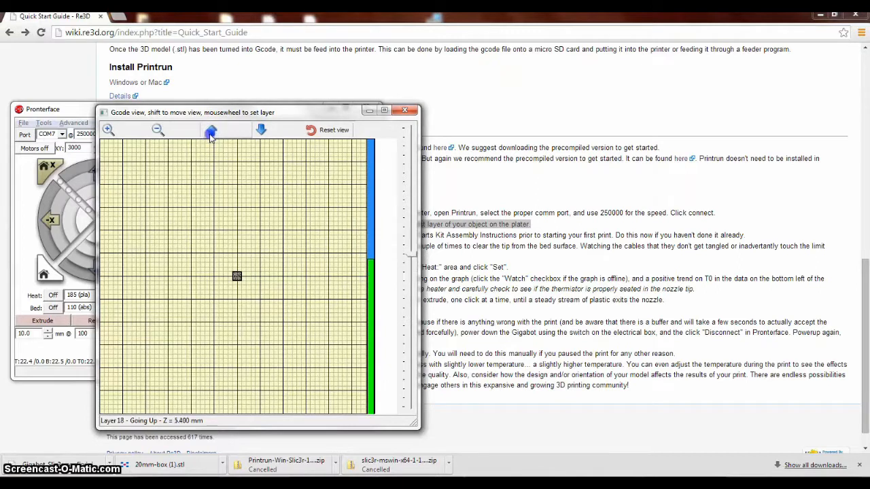
click(211, 132)
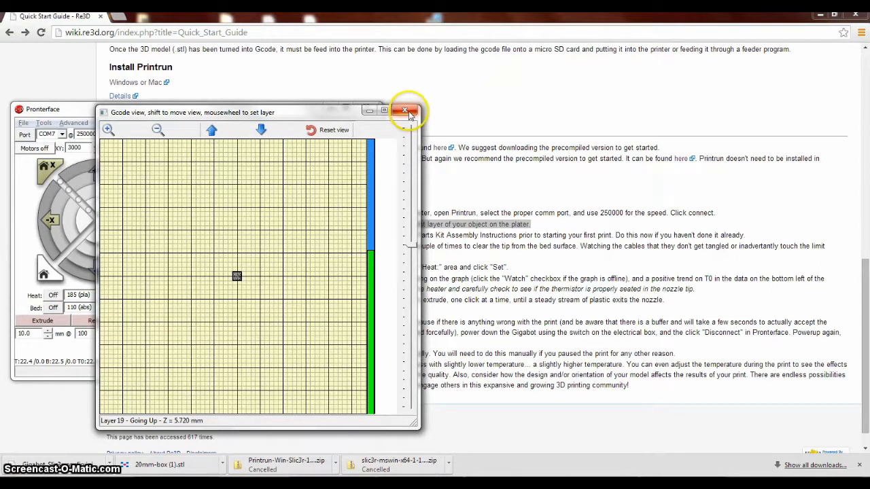
click(405, 111)
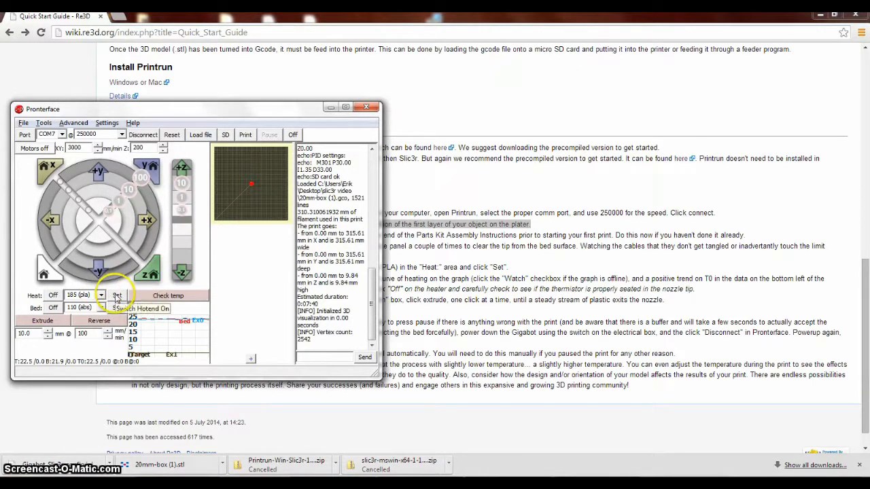
- Check the guide's Calibrate your printer step in the browser, and home all axes in Pronterface
click(472, 163)
drag(210, 237, 519, 235)
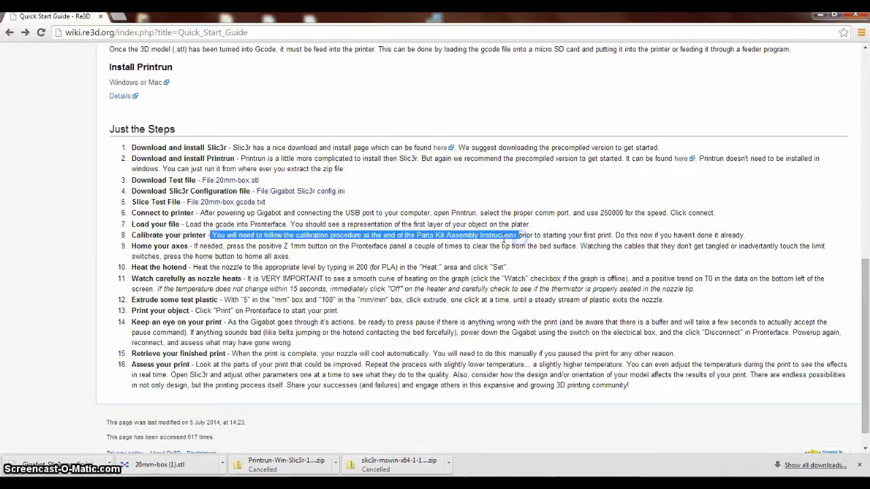
click(478, 235)
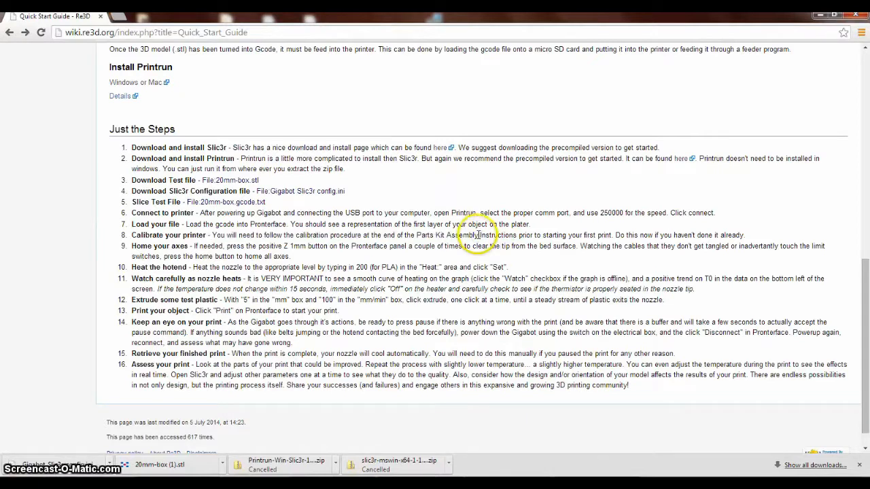
drag(478, 235, 416, 236)
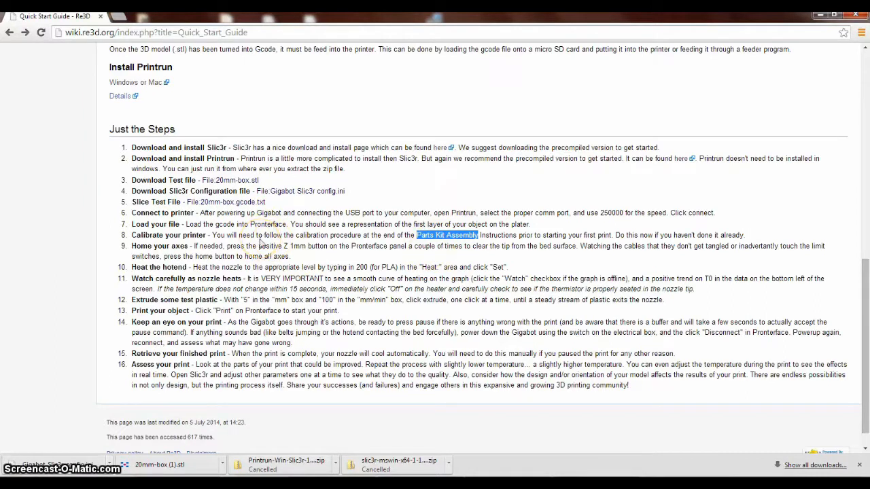
key(alt+Tab)
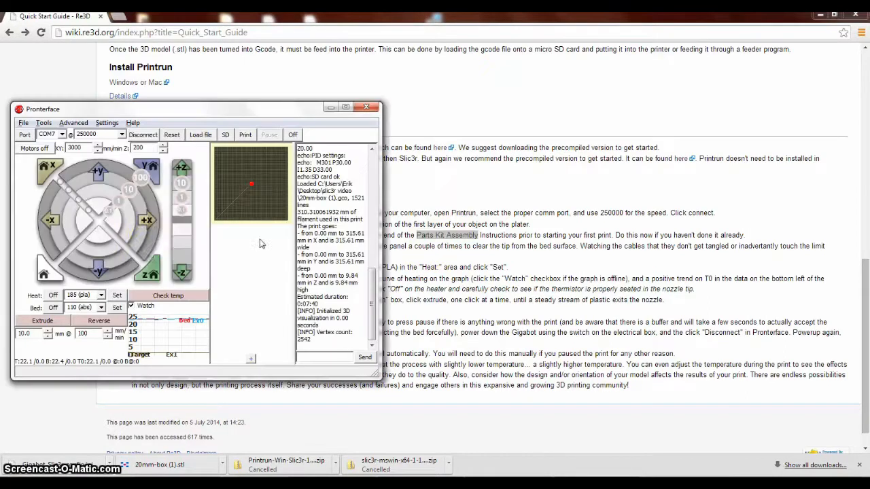
click(48, 276)
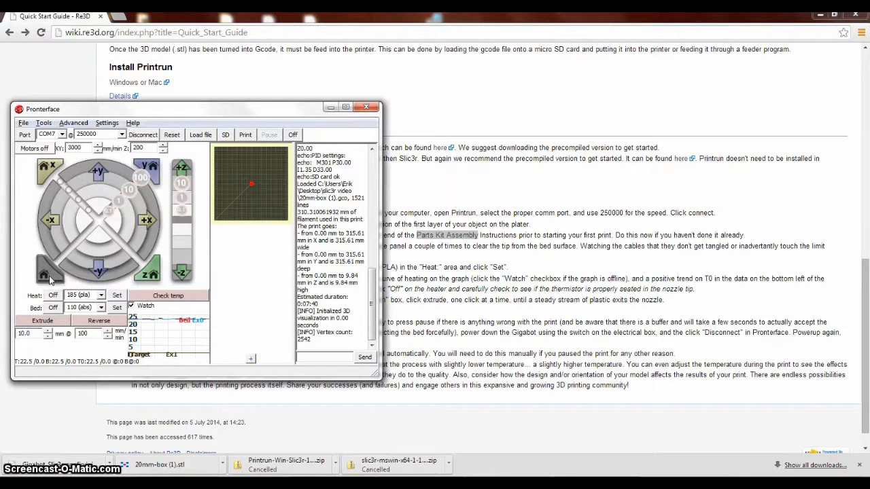
- Following the guide's Heat the hotend step, start heating the hotend to 185 (pla) in Pronterface and toggle temperature watching off and back on
click(537, 270)
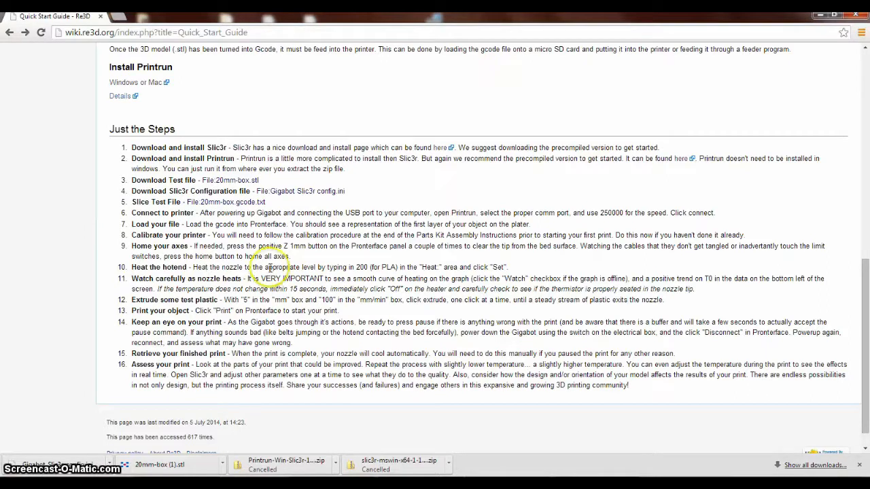
drag(358, 267, 451, 267)
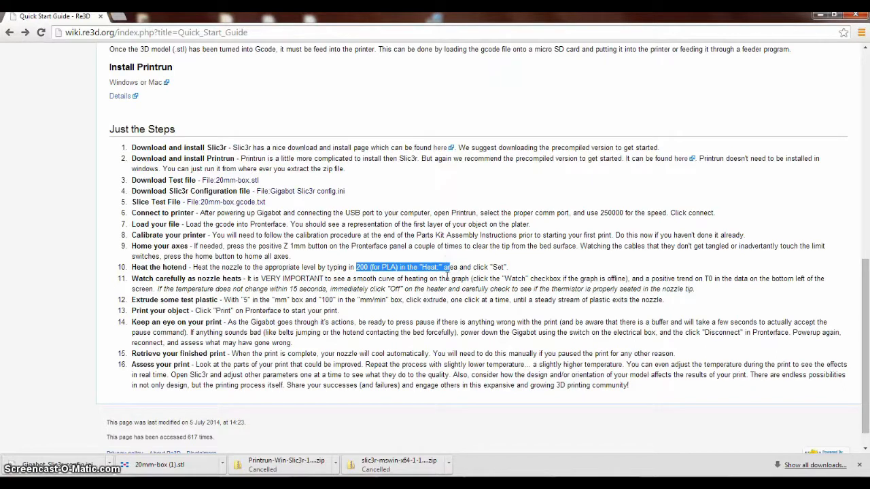
key(alt+Tab)
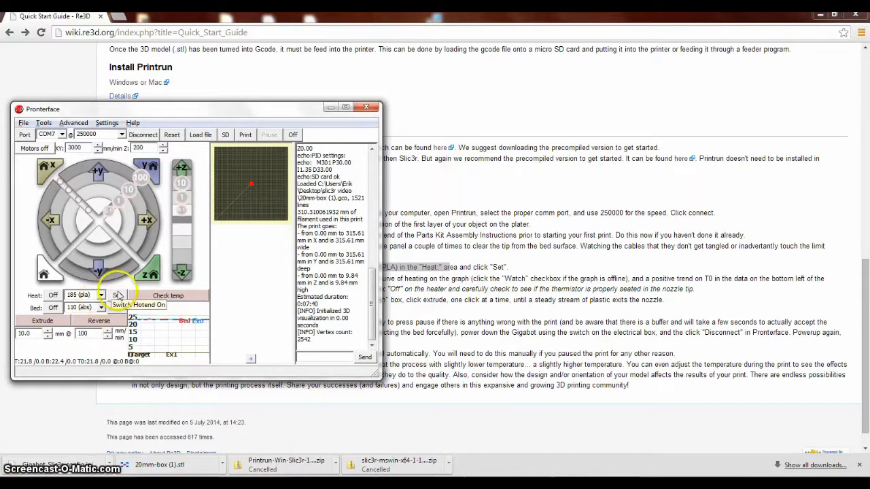
click(117, 295)
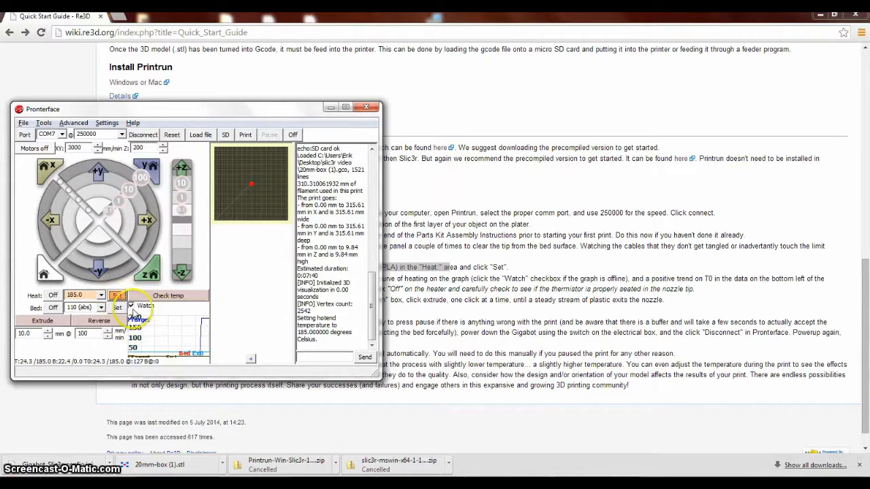
click(139, 307)
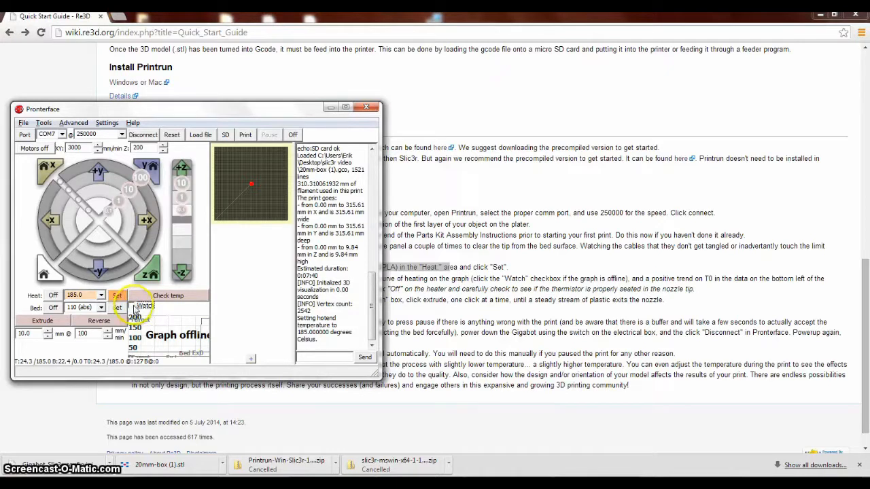
click(136, 307)
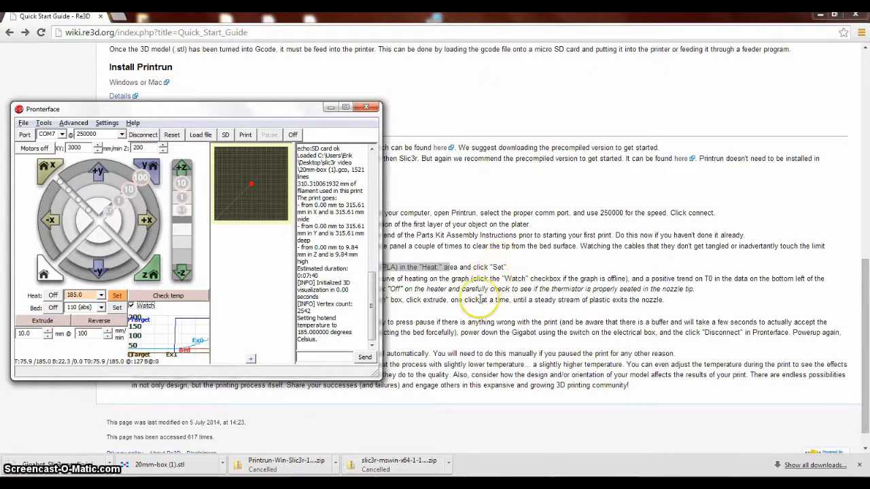
- Read the guide's Watch carefully as nozzle heats step in the browser, and check the hotend temperature graph in Pronterface
click(627, 264)
drag(709, 292, 310, 290)
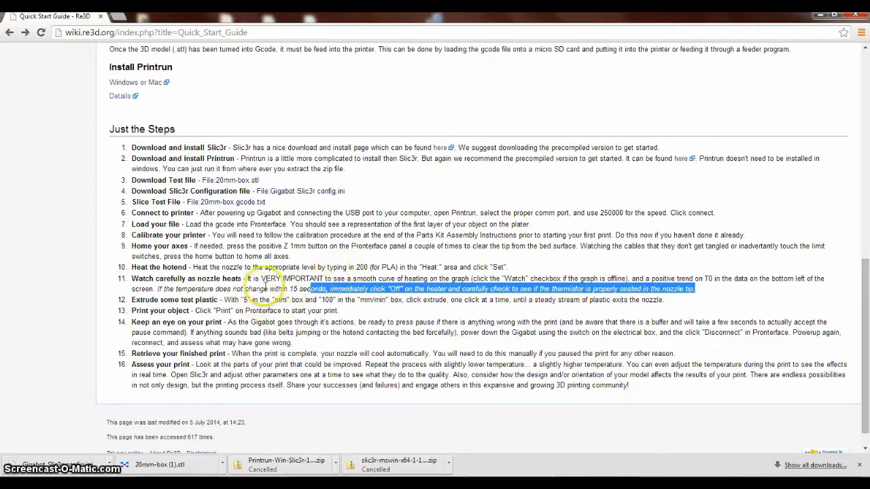
key(alt+Tab)
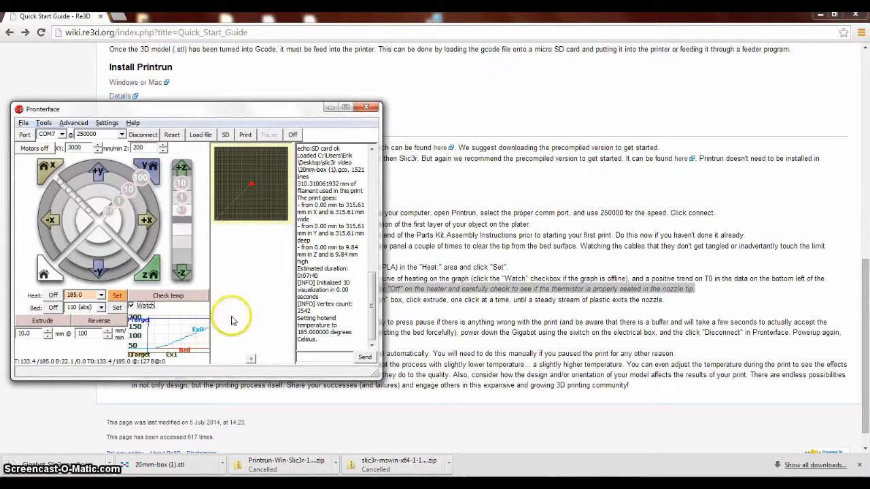
- Check the guide's Extrude some test plastic step in the browser, and extrude 10 mm of filament at 100 mm/min in Pronterface
click(432, 289)
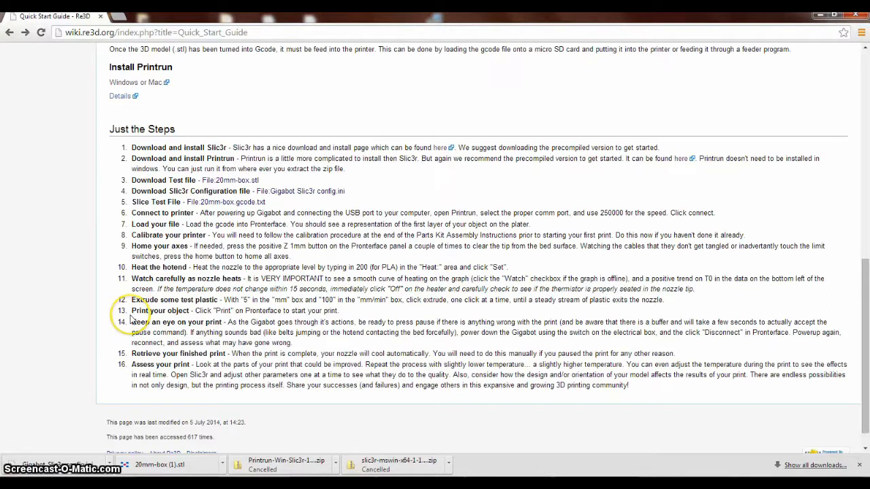
key(alt+Tab)
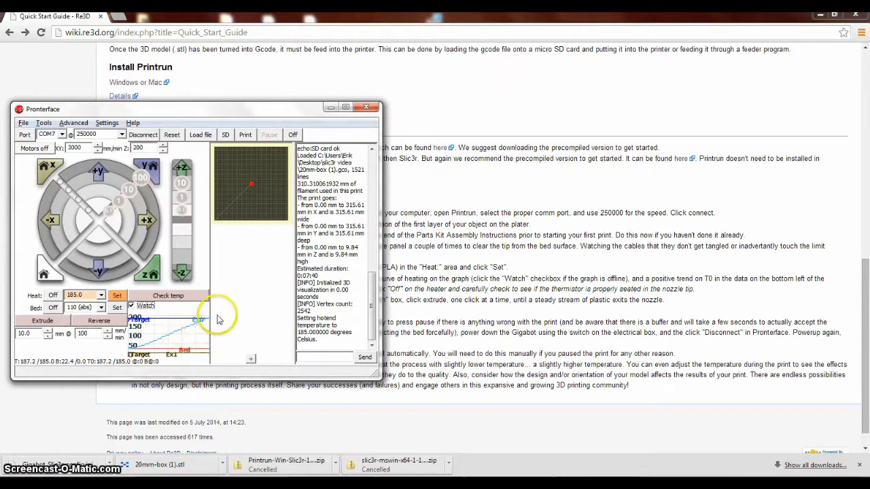
click(49, 321)
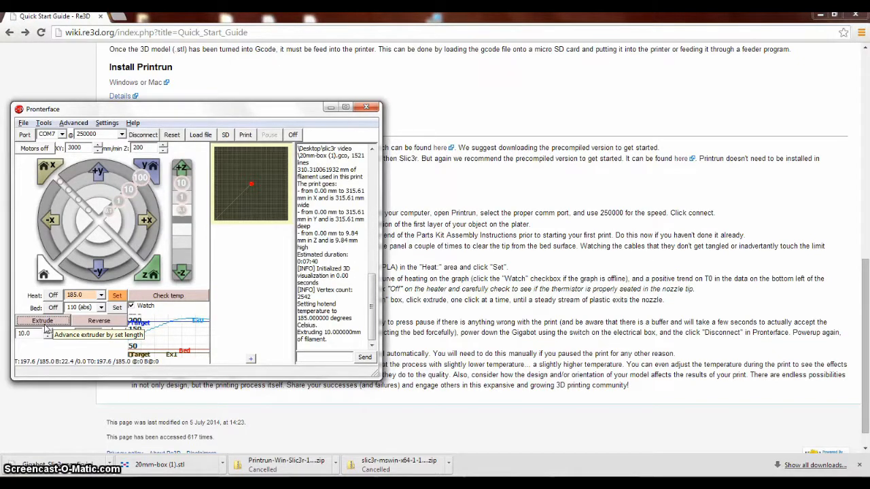
click(45, 327)
click(47, 320)
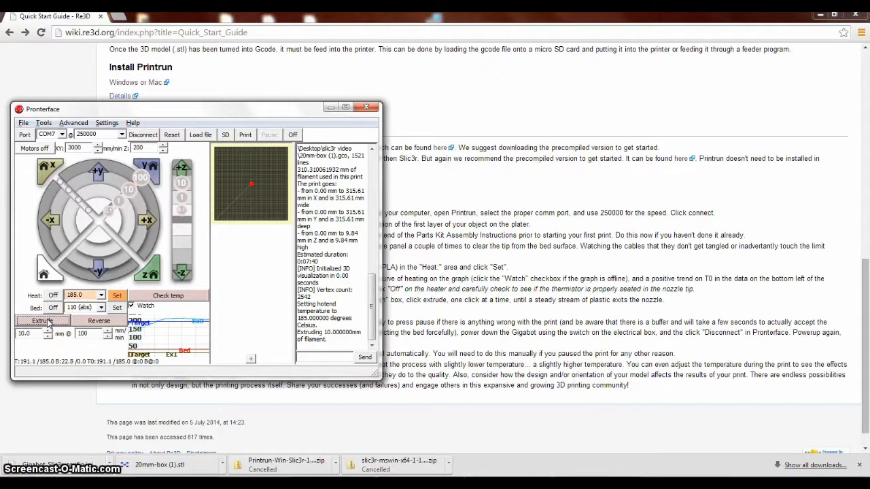
- Check the guide's Print your object step in the browser, and start printing the loaded 20mm-box in Pronterface
click(217, 115)
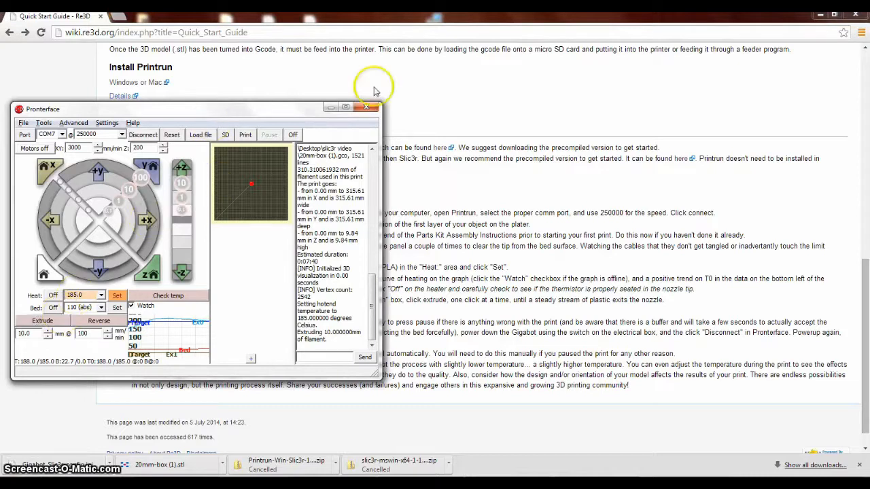
click(454, 93)
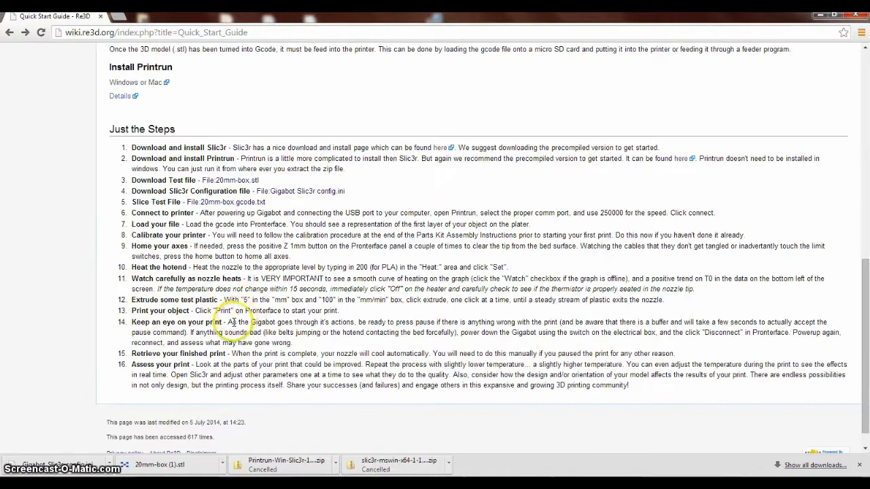
key(alt+Tab)
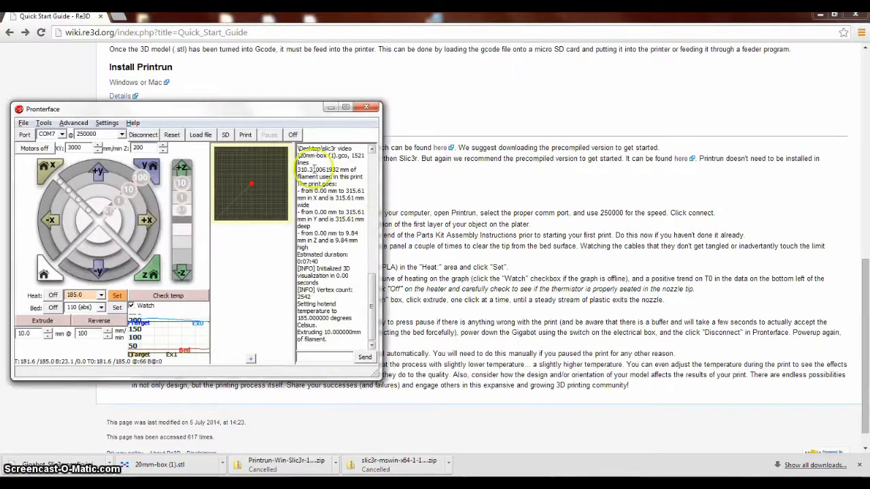
click(245, 135)
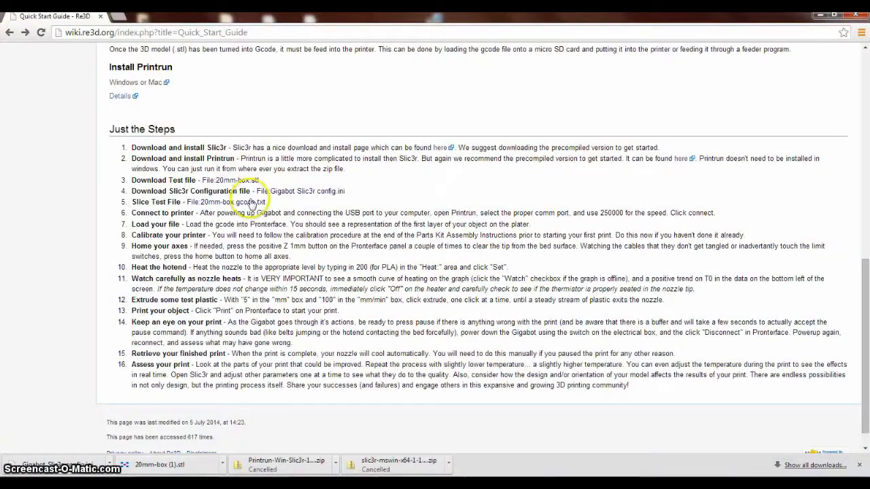
- Check the print progress in Pronterface and review the guide's Keep an eye on your print and Retrieve your finished print steps
click(204, 484)
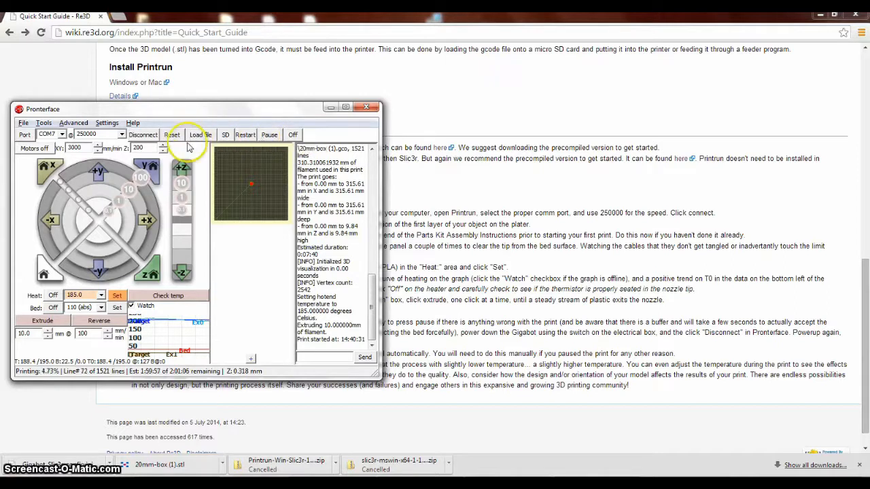
click(330, 19)
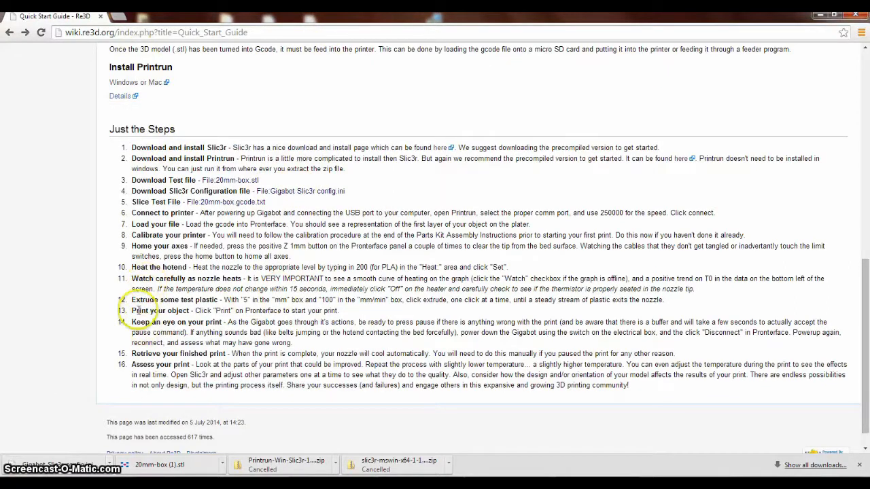
drag(228, 322, 303, 348)
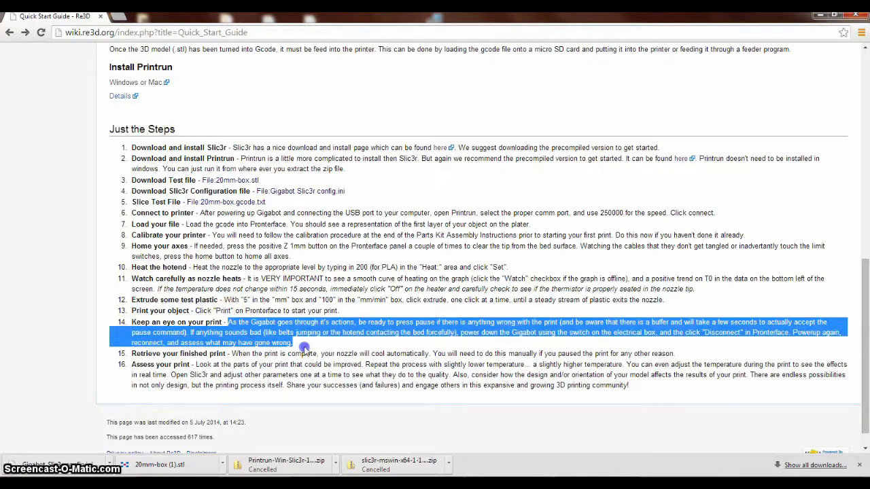
drag(232, 353, 361, 354)
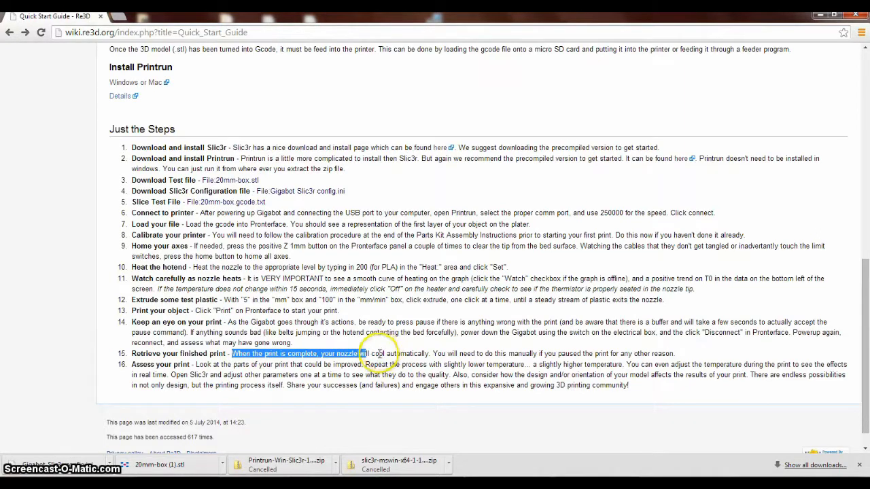
click(286, 483)
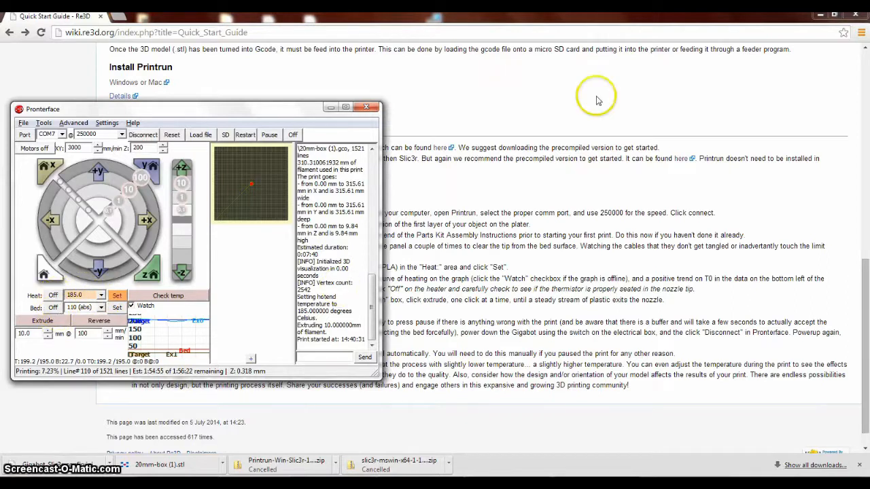
click(571, 25)
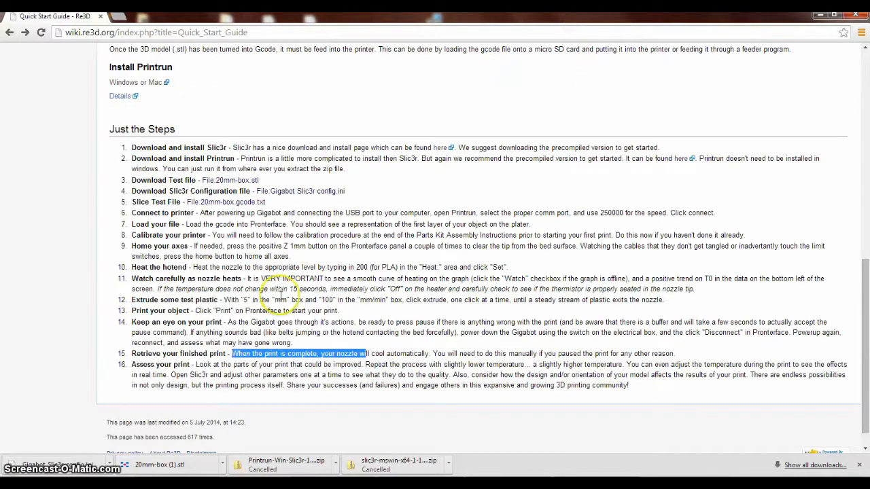